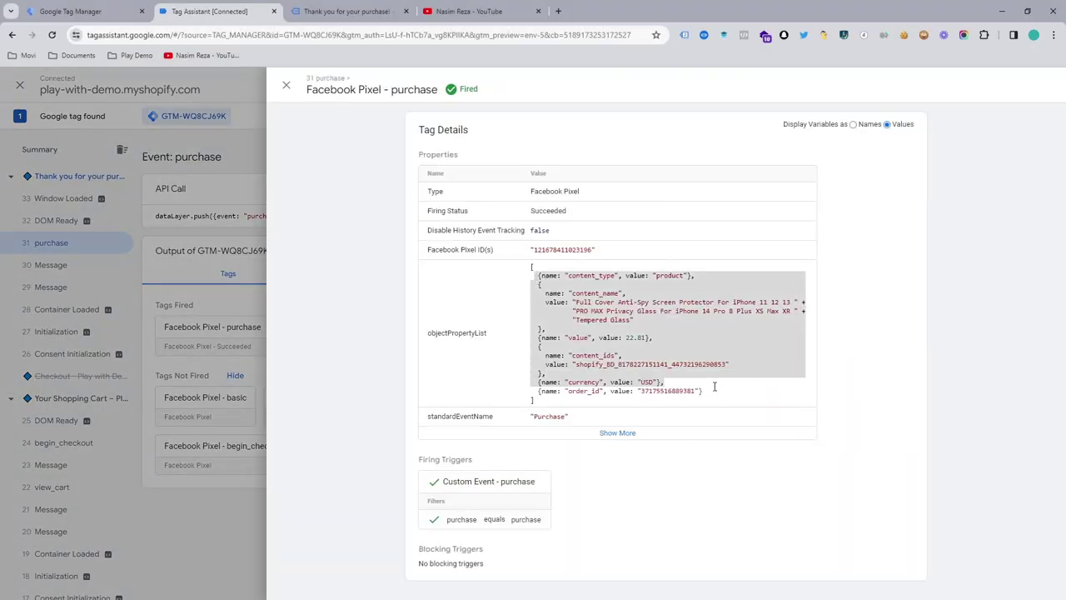
Step: On the order confirmation page, expand Meta Pixel Helper's Purchase event to confirm it fired
{"action": "left_click", "coordinate": [349, 7]}
{"action": "left_click", "coordinate": [744, 36]}
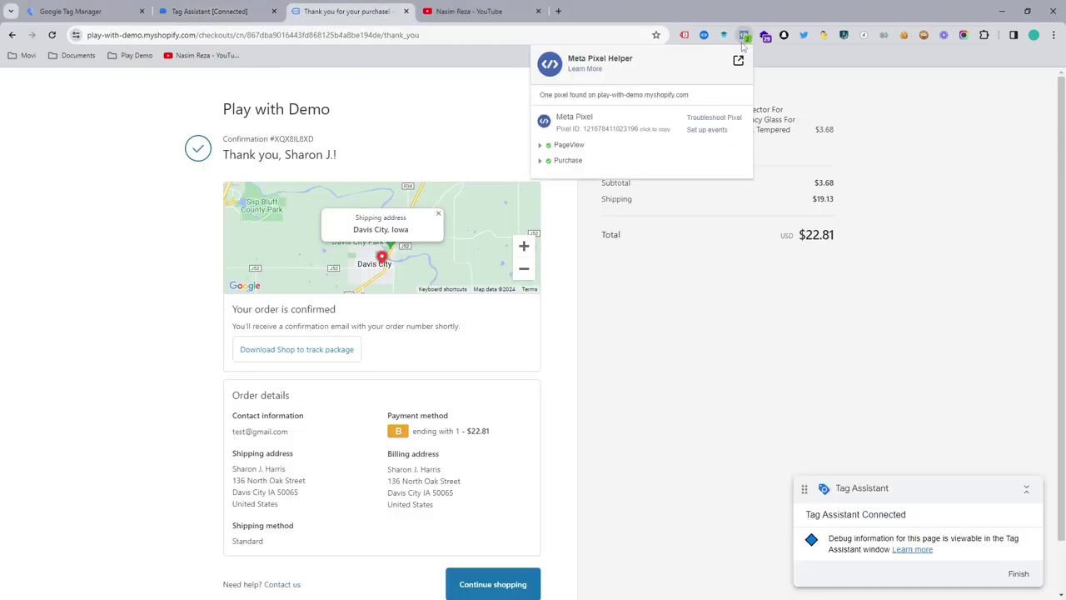
{"action": "left_click", "coordinate": [540, 161]}
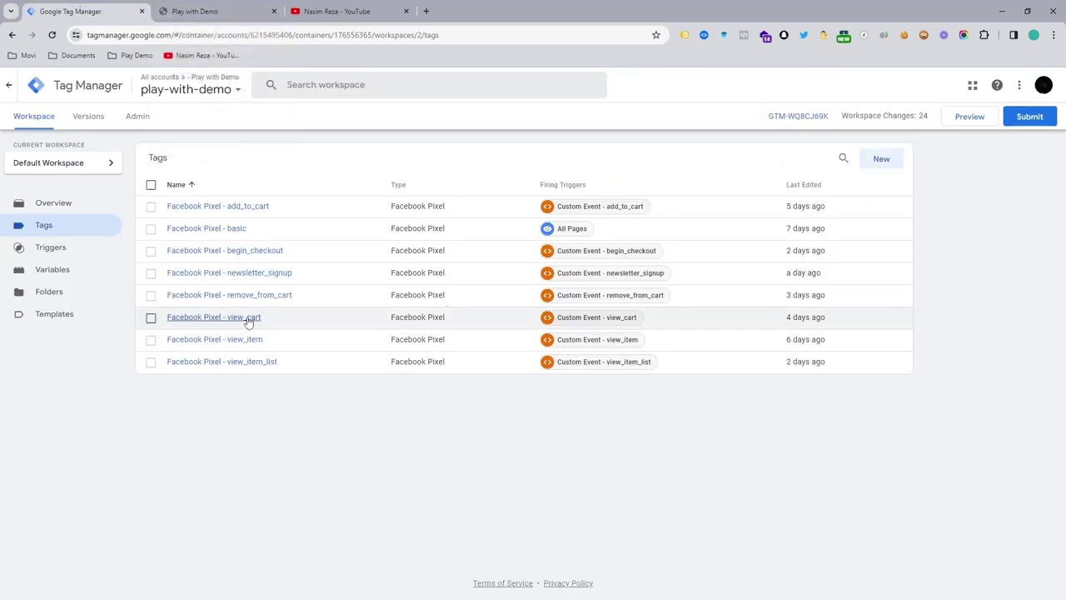
Step: Tick the header checkbox so all eight Facebook Pixel tags are selected
{"action": "left_click", "coordinate": [151, 184]}
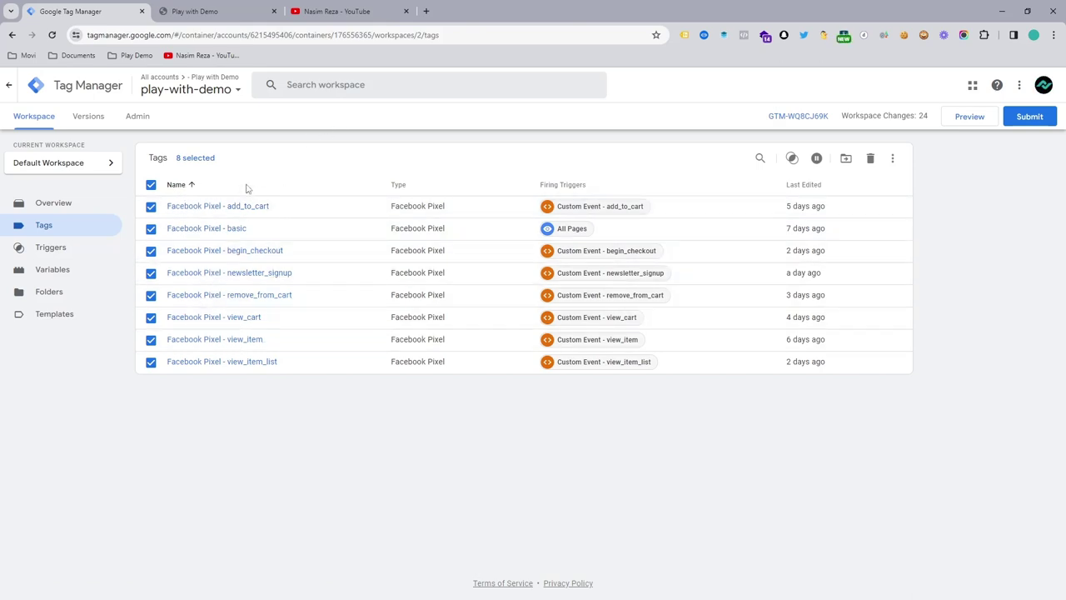
Step: Browse the YouTube channel's Playlists, then return to its Facebook Pixel setup Videos list
{"action": "left_click", "coordinate": [336, 11]}
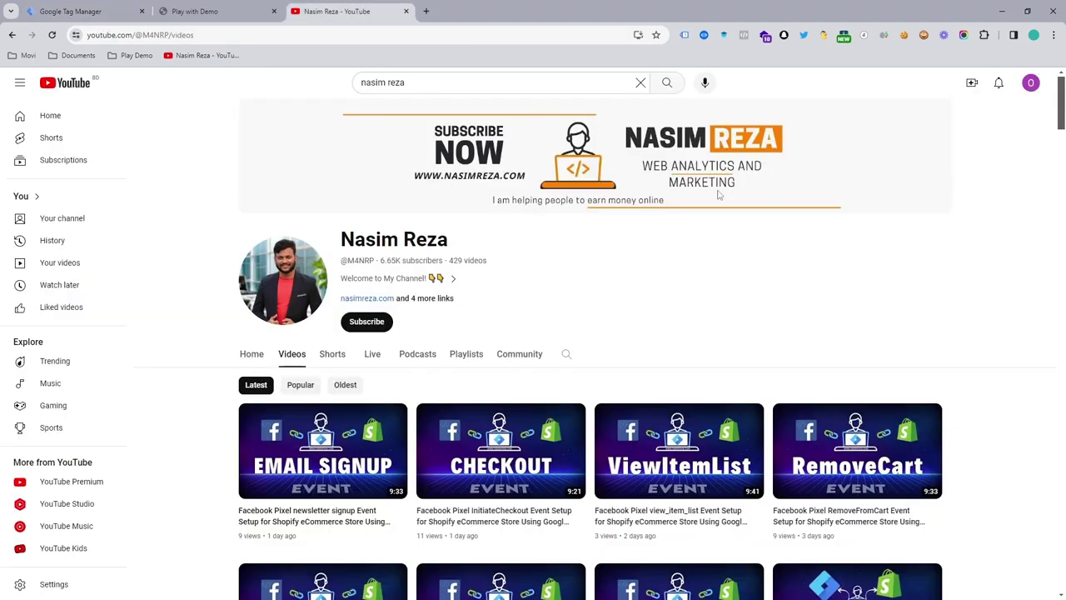
{"action": "scroll", "coordinate": [1062, 121], "scroll_direction": "down", "scroll_amount": 1}
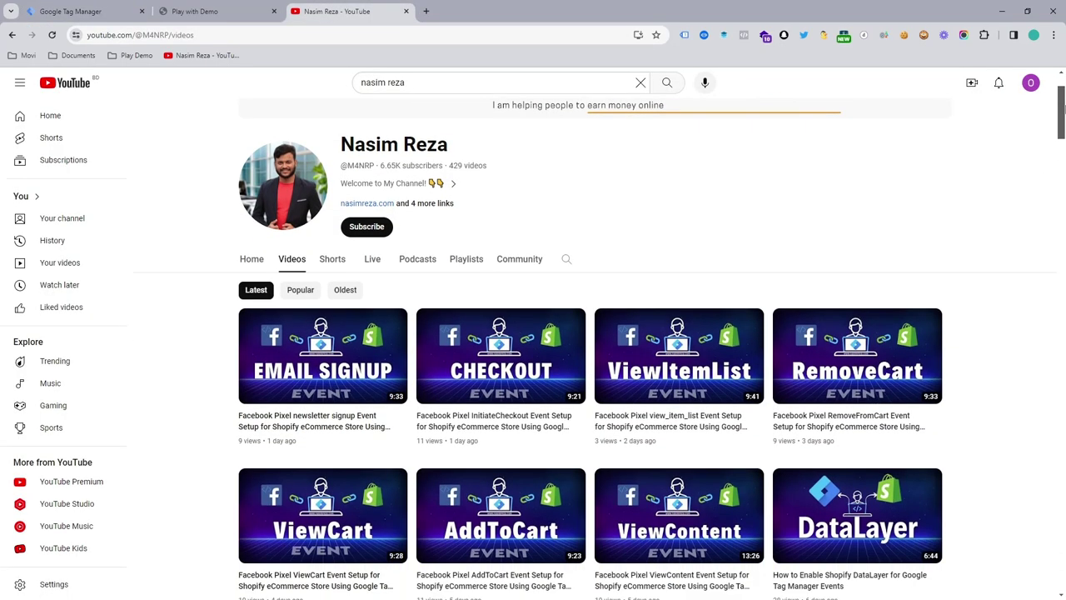
{"action": "scroll", "coordinate": [1062, 121], "scroll_direction": "down", "scroll_amount": 1}
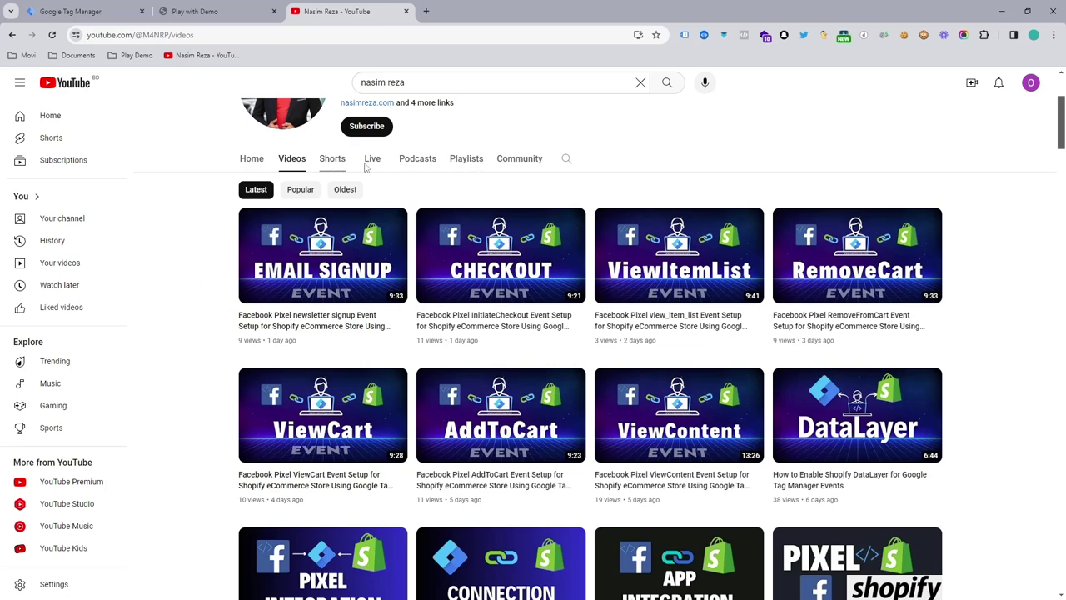
{"action": "left_click", "coordinate": [465, 161]}
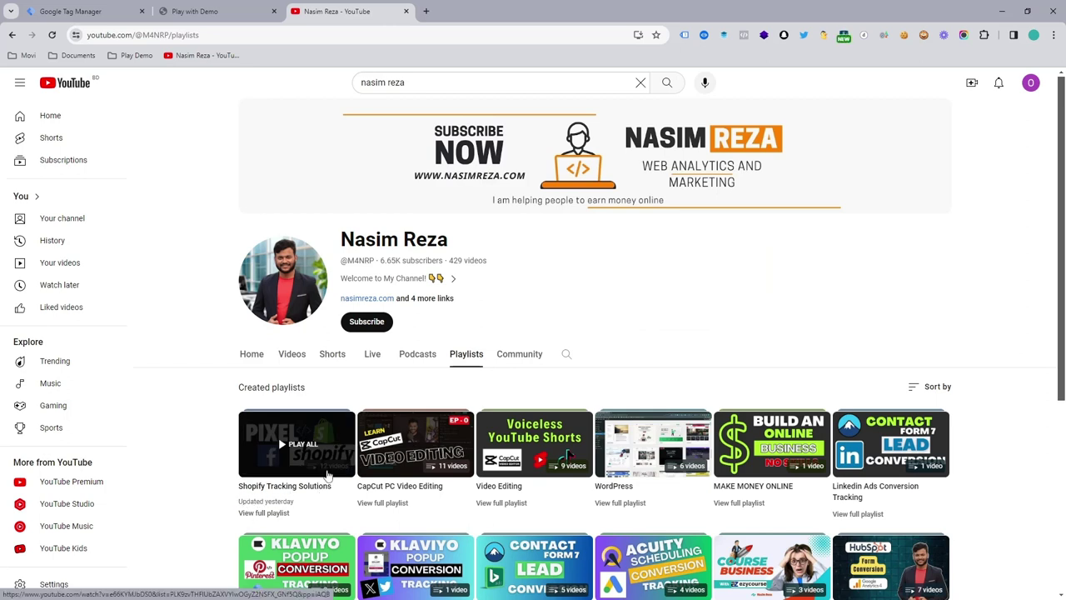
{"action": "left_click", "coordinate": [293, 356]}
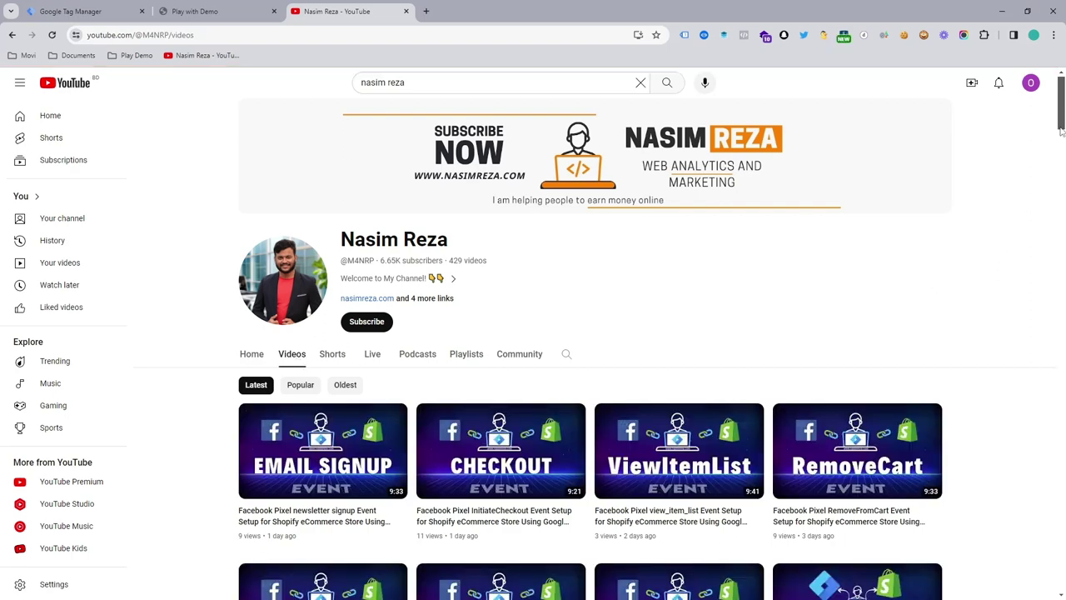
{"action": "mouse_move", "coordinate": [1060, 120]}
{"action": "left_mouse_down"}
{"action": "mouse_move", "coordinate": [1060, 148]}
{"action": "mouse_move", "coordinate": [1062, 100]}
{"action": "left_mouse_up"}
Step: Deselect all tags and launch GTM Preview for play-with-demo.myshopify.com
{"action": "left_click", "coordinate": [246, 7]}
{"action": "scroll", "coordinate": [345, 179], "scroll_direction": "up", "scroll_amount": 5}
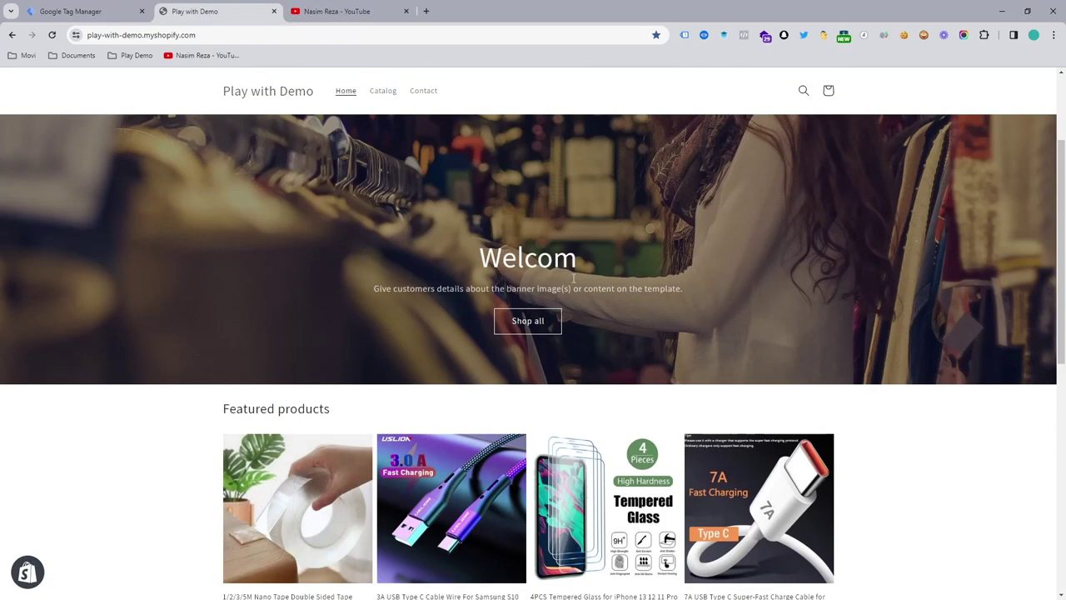
{"action": "left_click", "coordinate": [117, 7]}
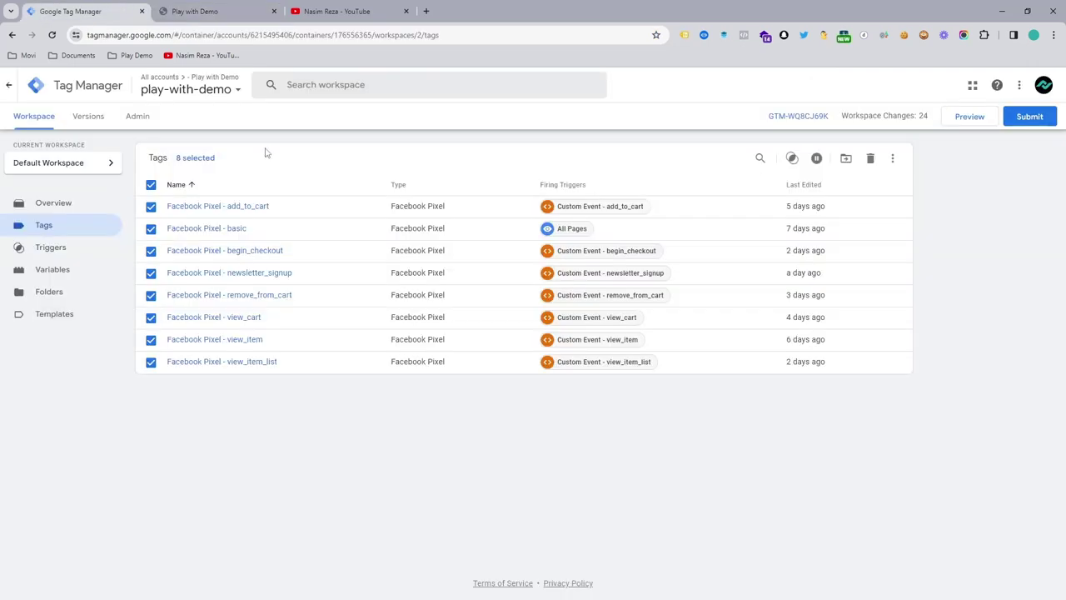
{"action": "left_click", "coordinate": [151, 184]}
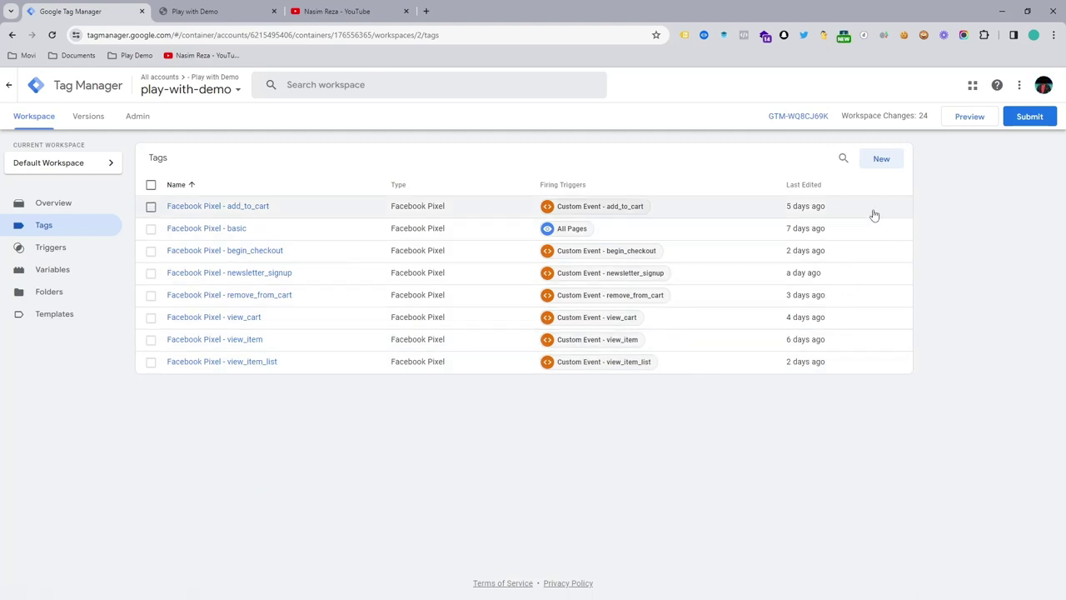
{"action": "left_click", "coordinate": [975, 115]}
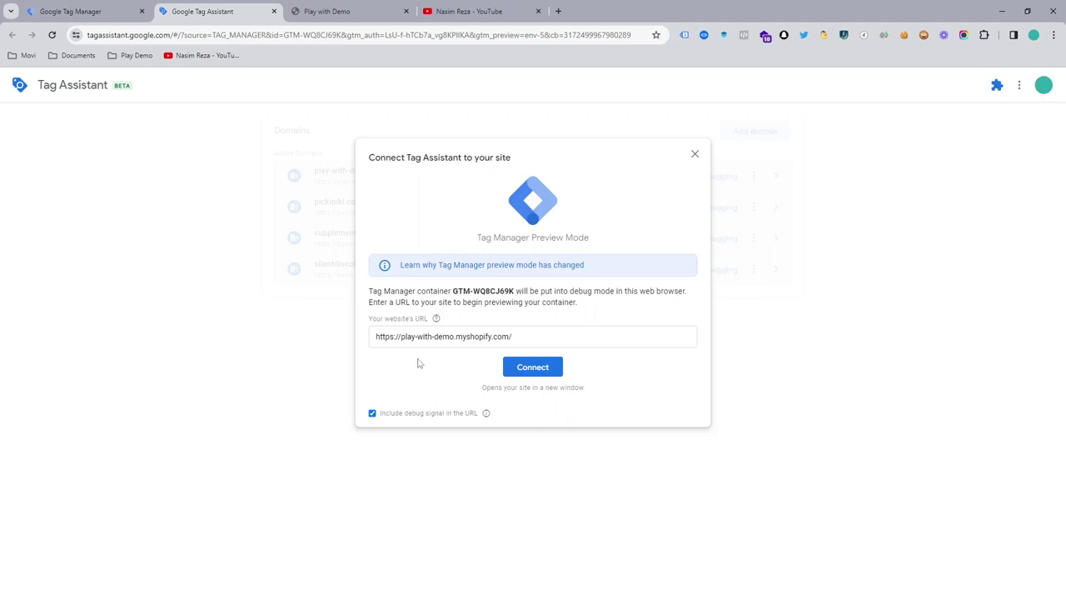
Step: Connect Tag Assistant to the Shopify store and dismiss the connection confirmation
{"action": "left_click", "coordinate": [541, 370]}
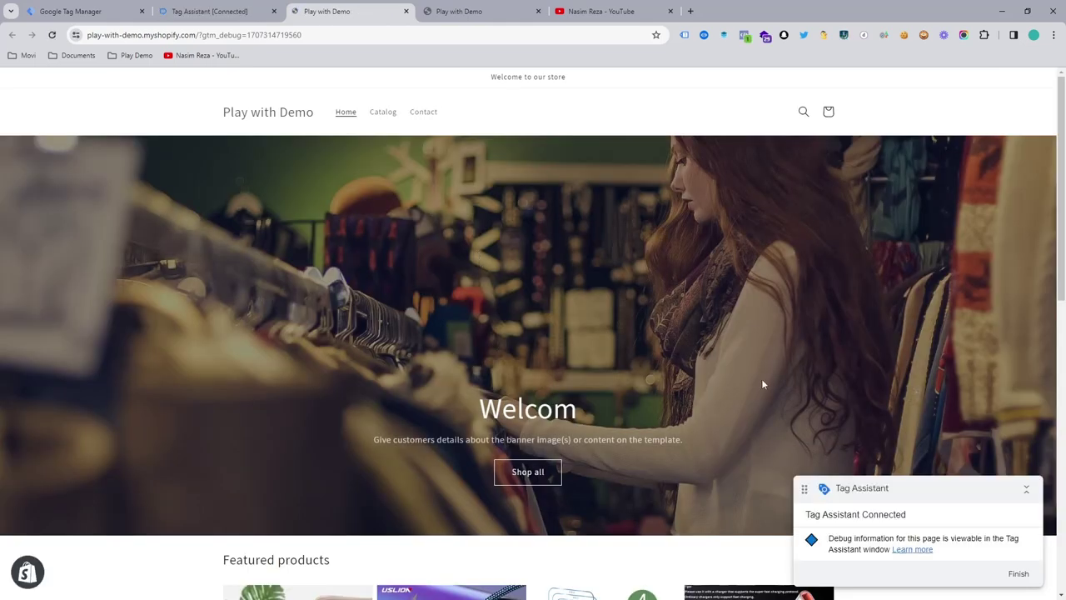
{"action": "left_click", "coordinate": [176, 13]}
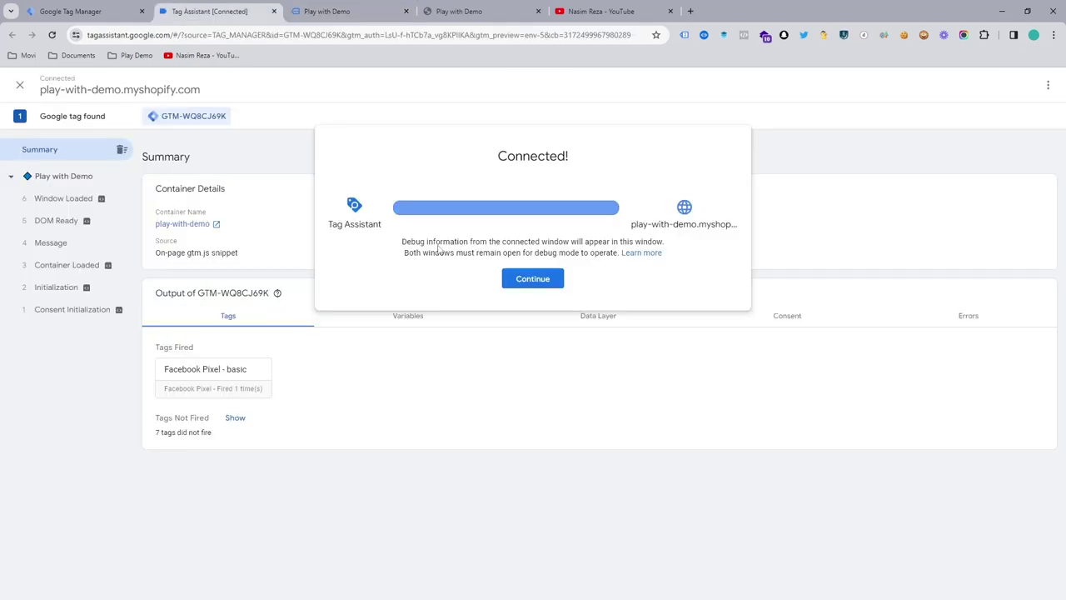
{"action": "left_click", "coordinate": [511, 283]}
Step: Add the Bluetooth Earphones Cleaning Tool to the cart and confirm AddToCart in Pixel Helper
{"action": "left_click", "coordinate": [361, 5]}
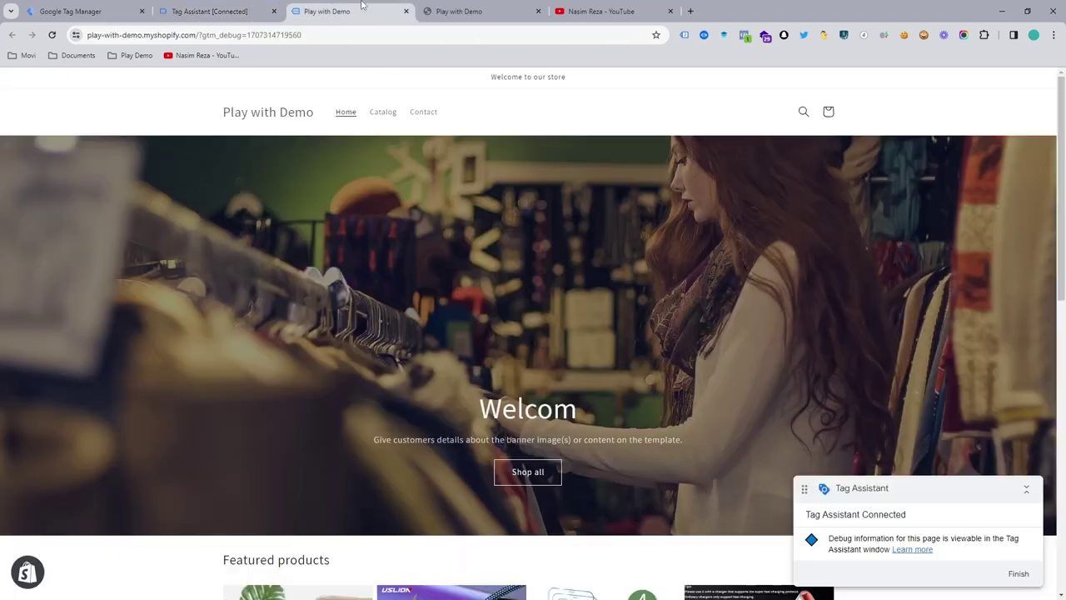
{"action": "scroll", "coordinate": [455, 270], "scroll_direction": "down", "scroll_amount": 5}
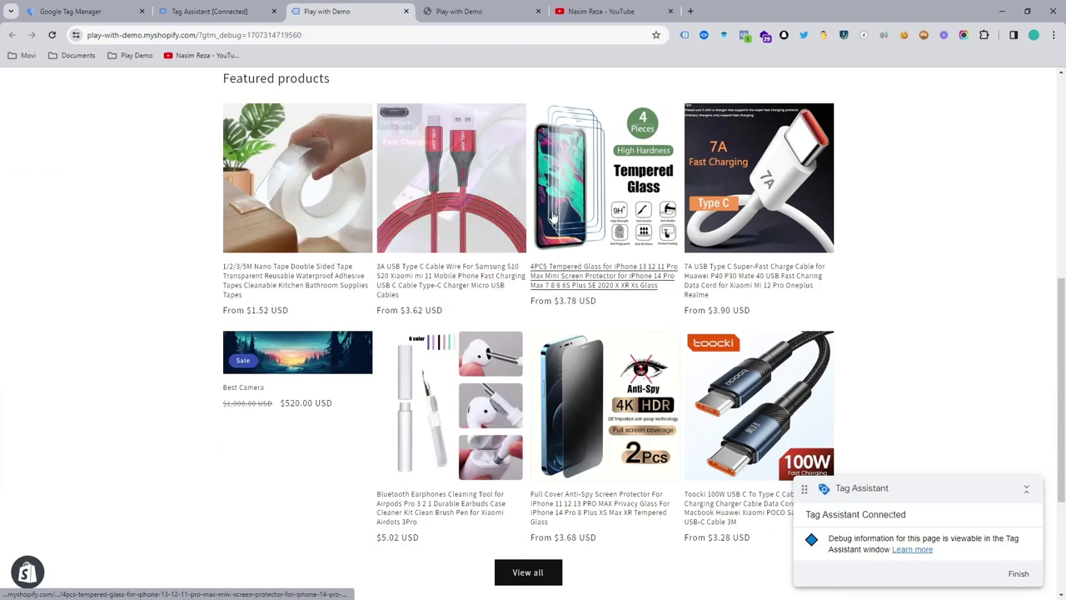
{"action": "left_click", "coordinate": [489, 388]}
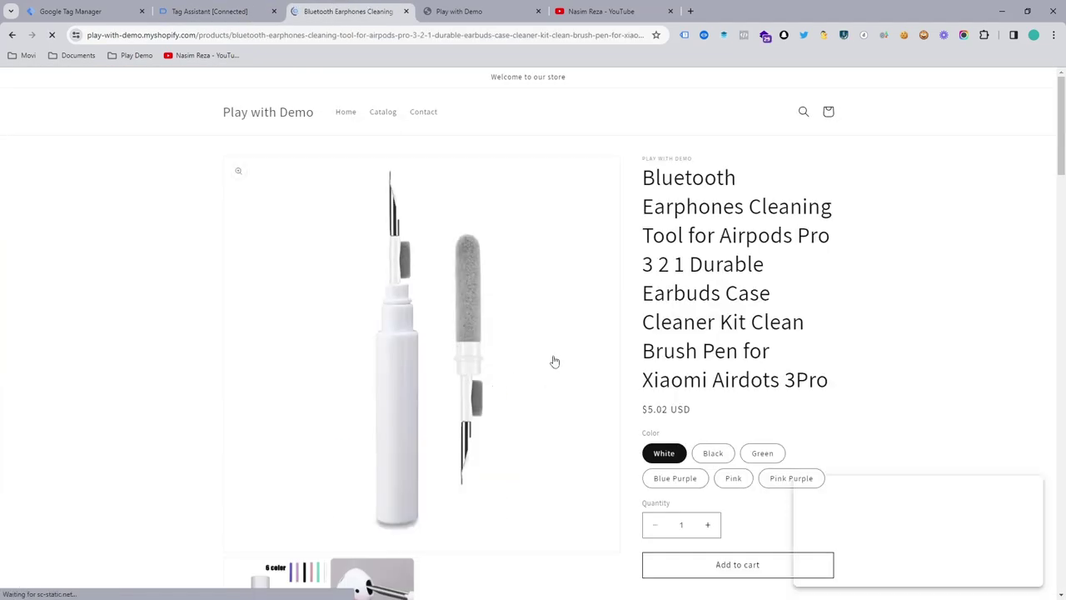
{"action": "scroll", "coordinate": [569, 367], "scroll_direction": "down", "scroll_amount": 3}
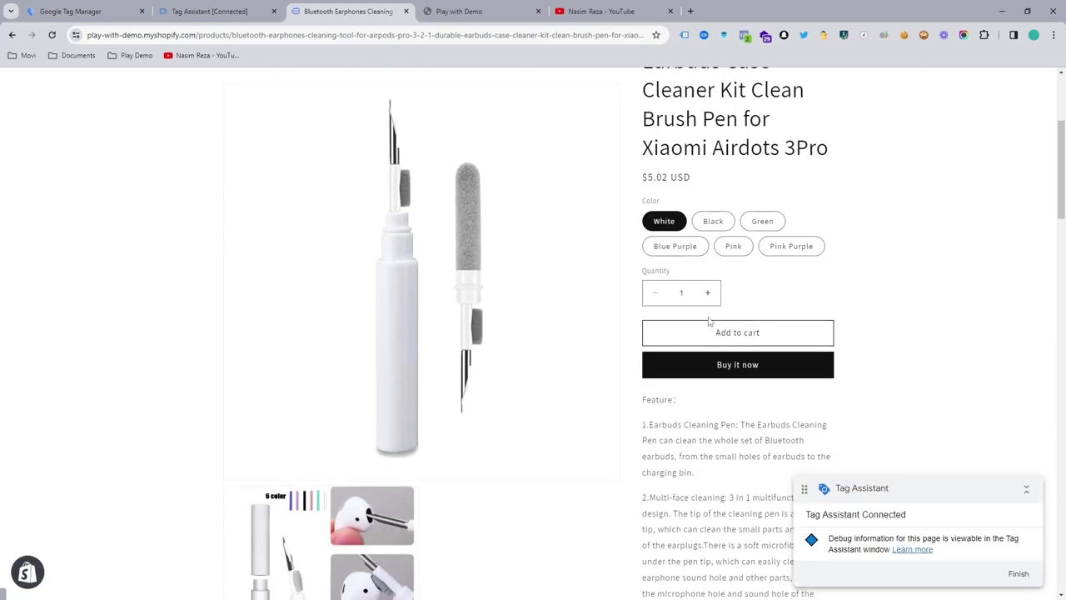
{"action": "left_click", "coordinate": [709, 331]}
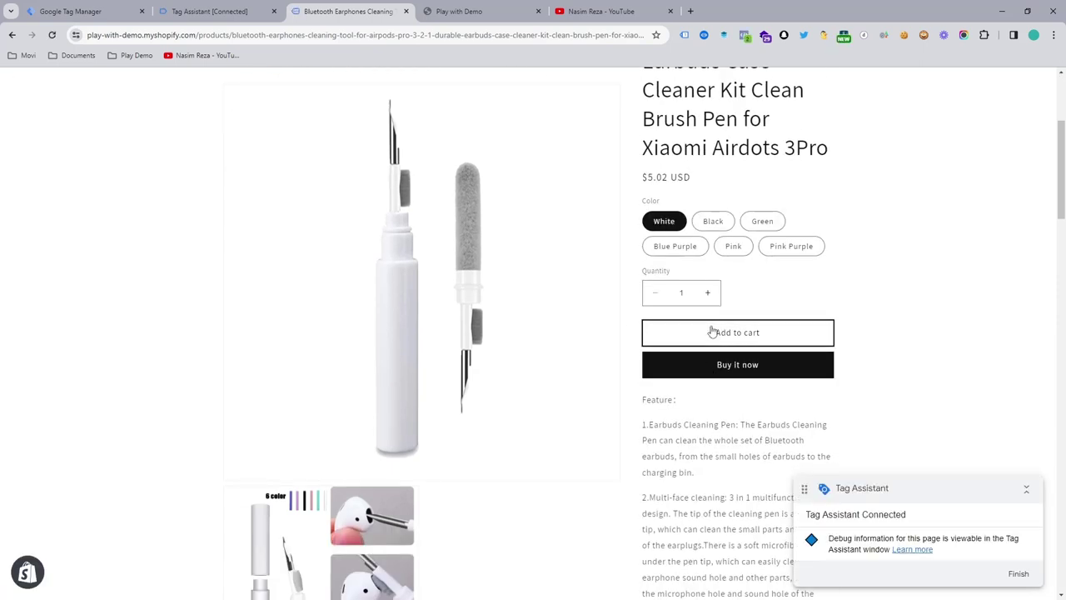
{"action": "left_click", "coordinate": [744, 36]}
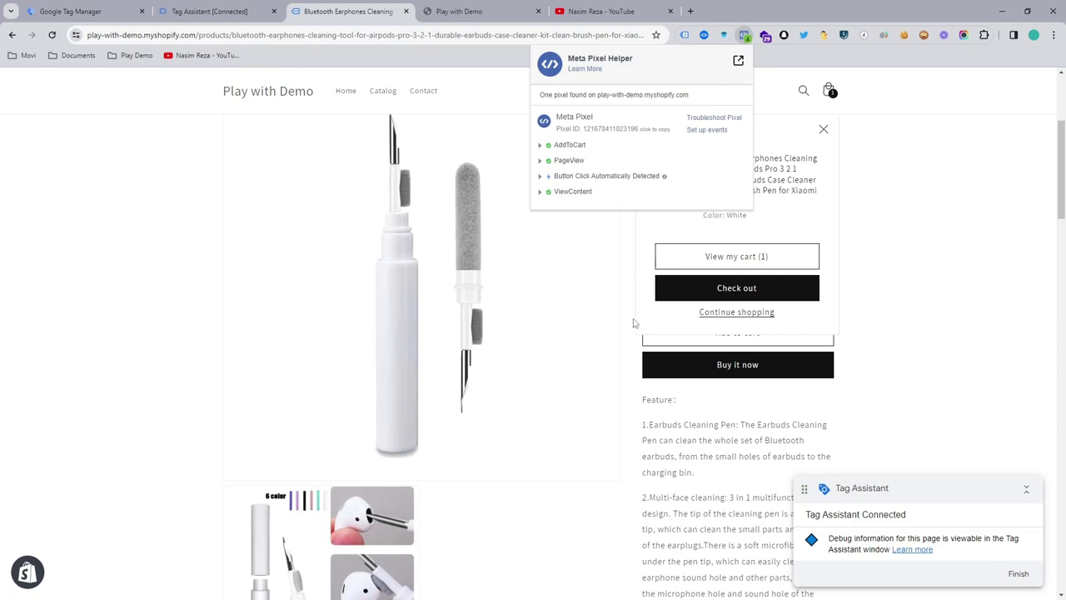
Step: Go to checkout and autofill the contact and delivery details
{"action": "left_click", "coordinate": [734, 295]}
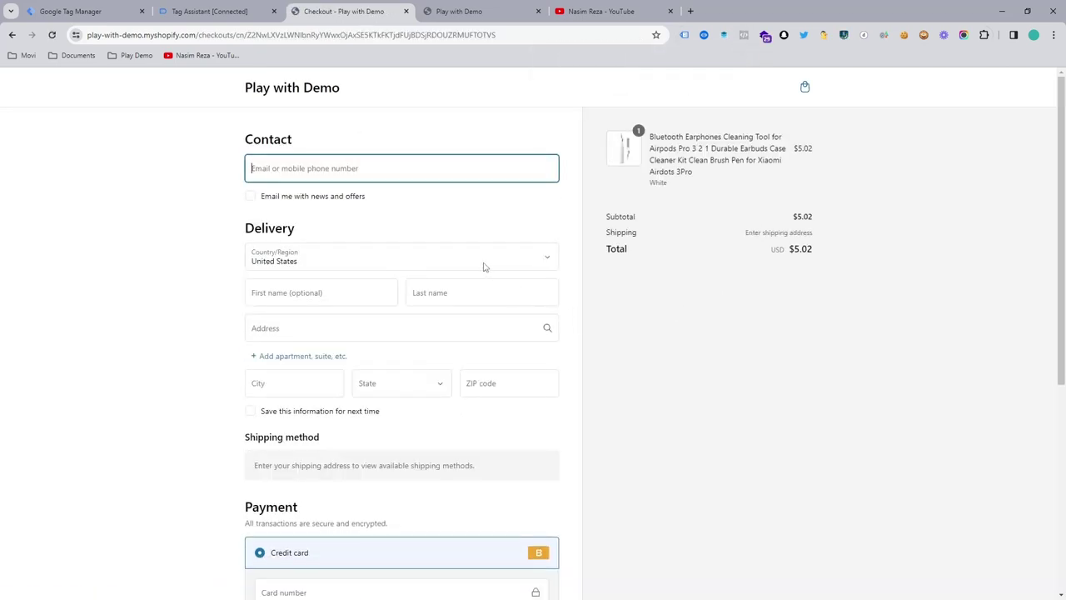
{"action": "left_click", "coordinate": [309, 293]}
{"action": "left_click", "coordinate": [322, 326]}
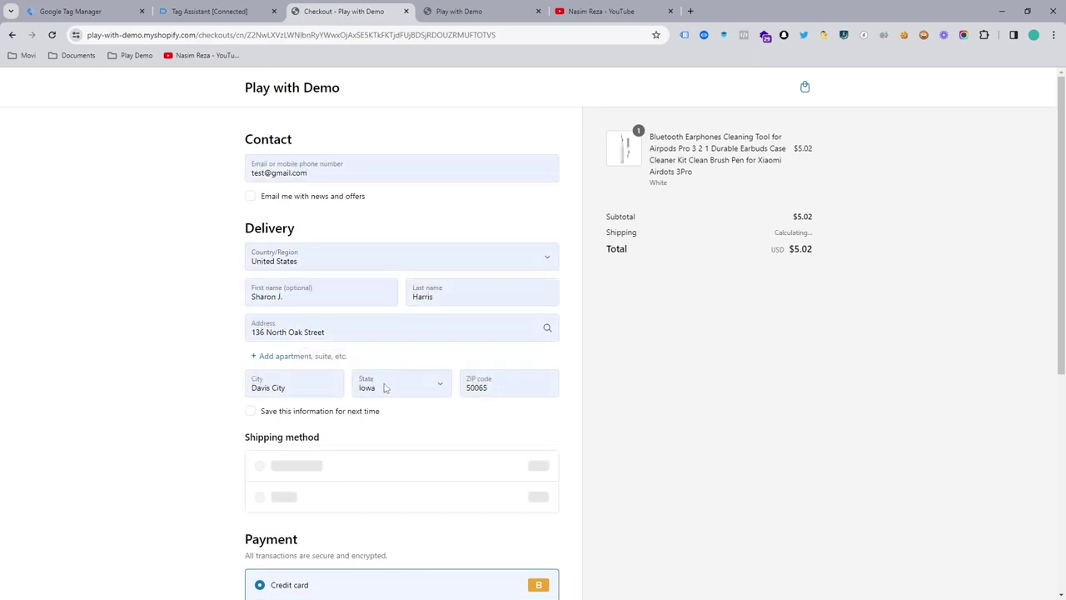
{"action": "scroll", "coordinate": [383, 376], "scroll_direction": "down", "scroll_amount": 3}
Step: Enter the test card number, expiry date and security code, then submit payment
{"action": "left_click", "coordinate": [341, 353]}
{"action": "type", "text": "123"}
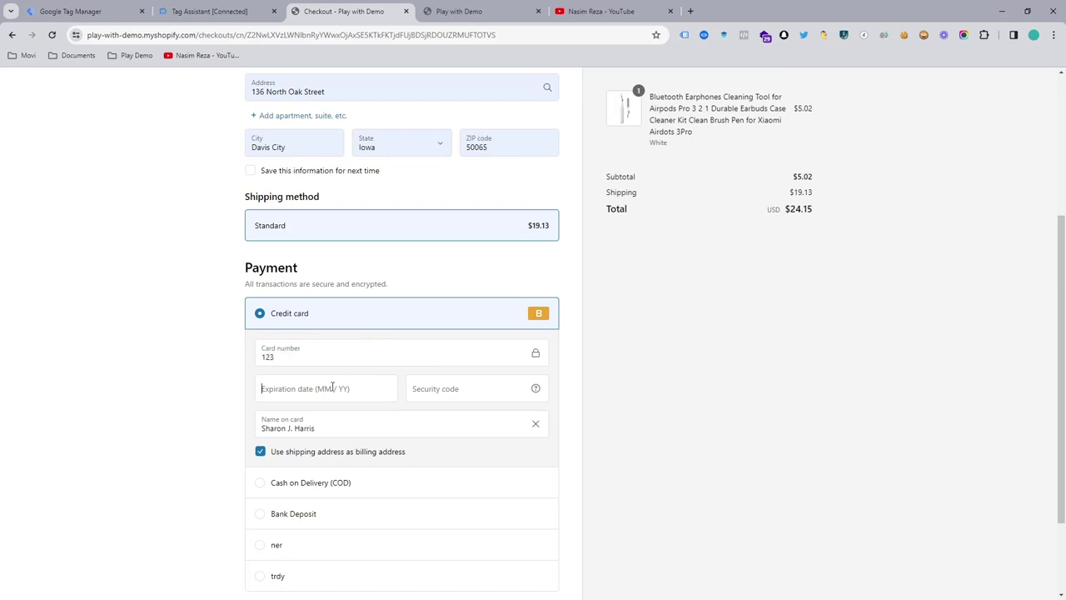
{"action": "left_click", "coordinate": [333, 387]}
{"action": "type", "text": "12 / 2"}
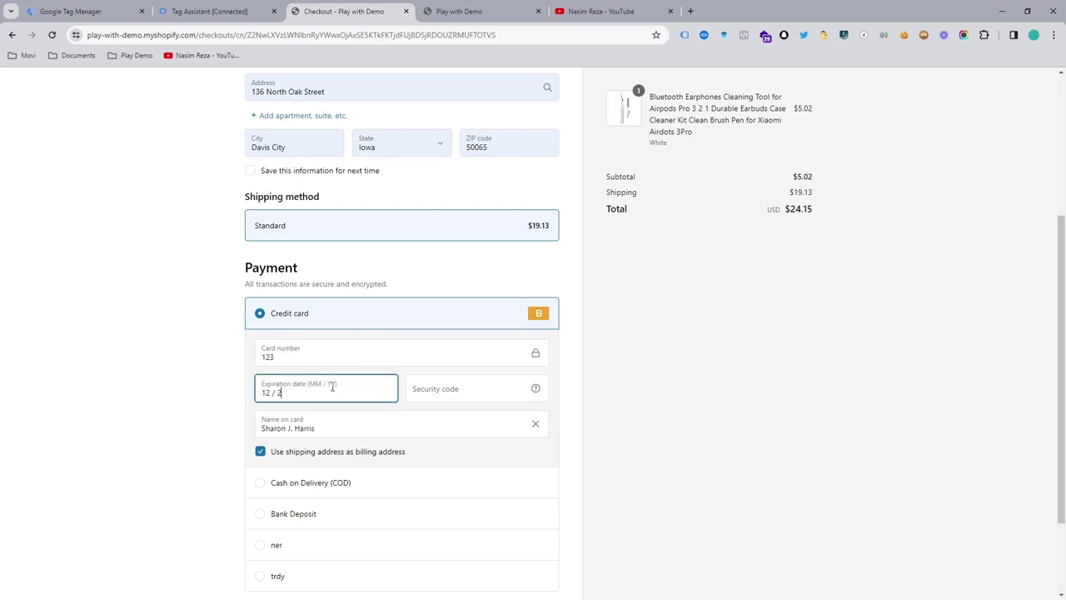
{"action": "left_click", "coordinate": [446, 389]}
{"action": "type", "text": "12"}
{"action": "left_click", "coordinate": [645, 393]}
{"action": "scroll", "coordinate": [646, 393], "scroll_direction": "down", "scroll_amount": 2}
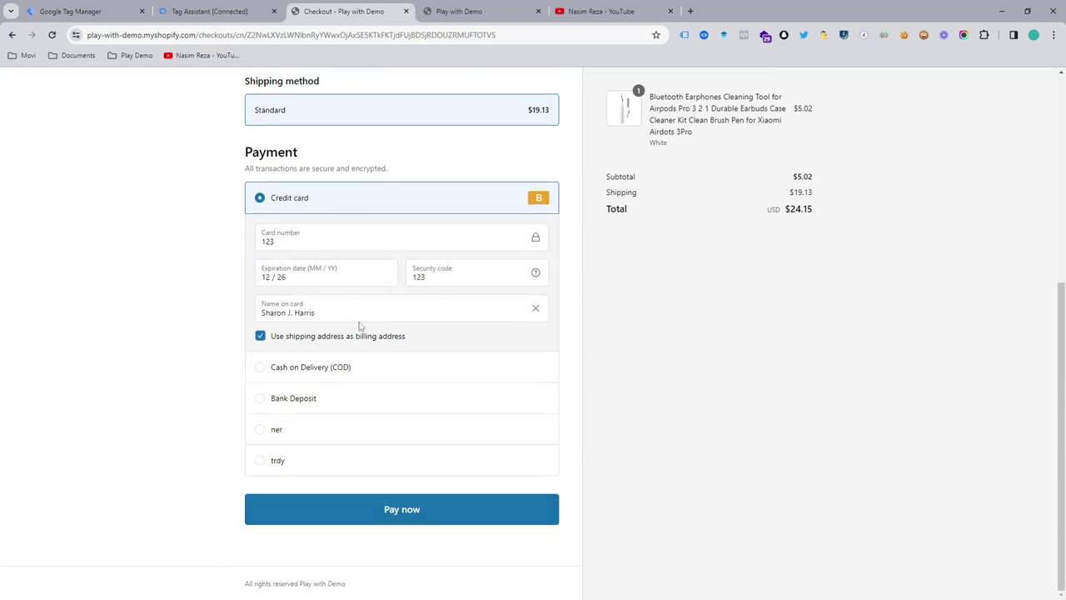
{"action": "left_click", "coordinate": [390, 518]}
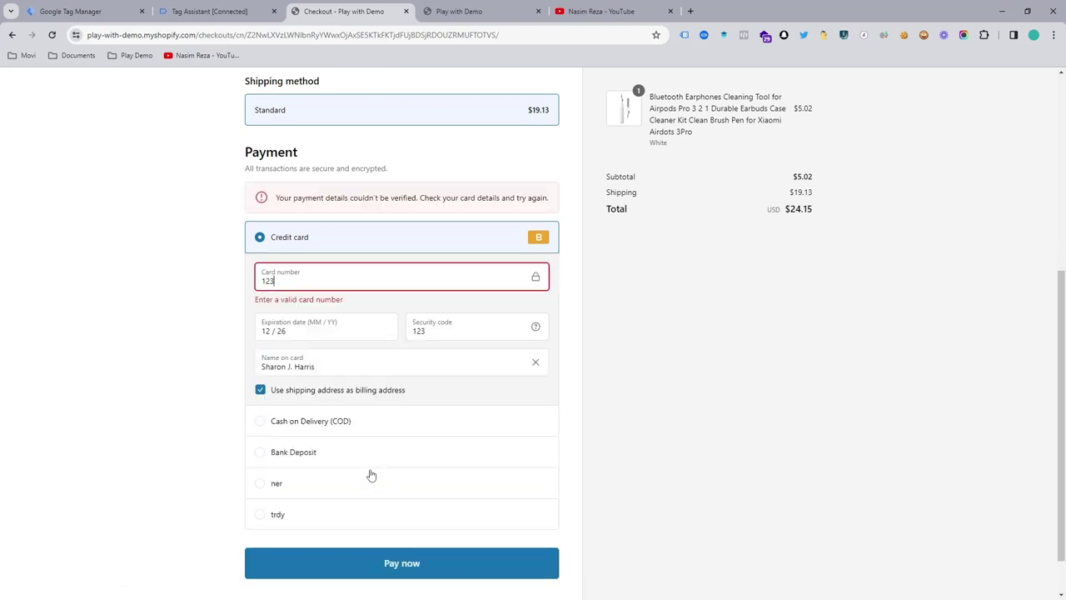
Step: Replace the rejected card number with the test card and place the order
{"action": "double_click", "coordinate": [305, 278]}
{"action": "type", "text": "111"}
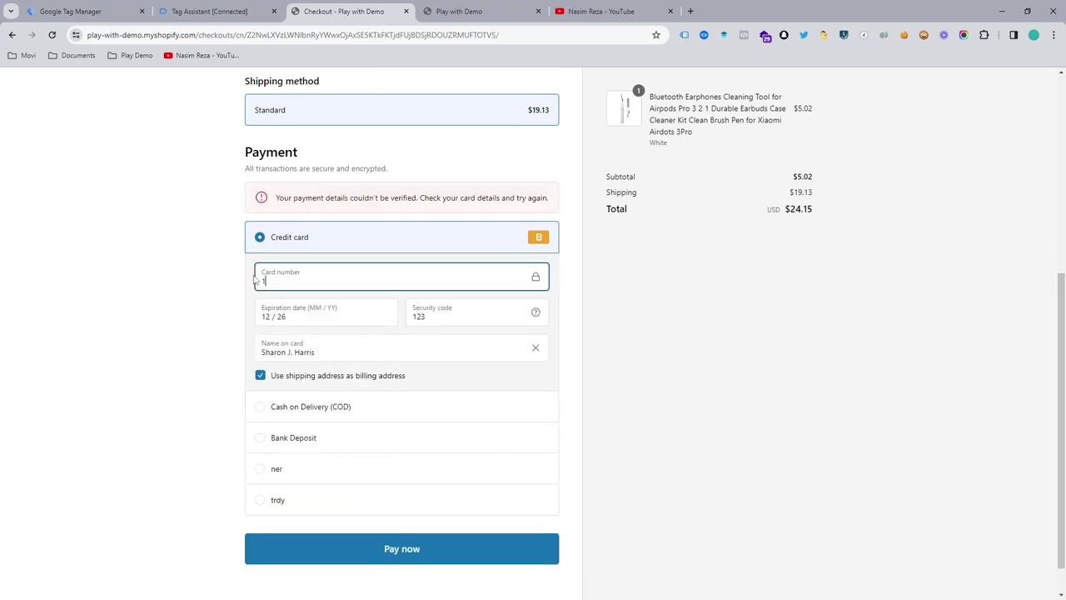
{"action": "left_click", "coordinate": [394, 552]}
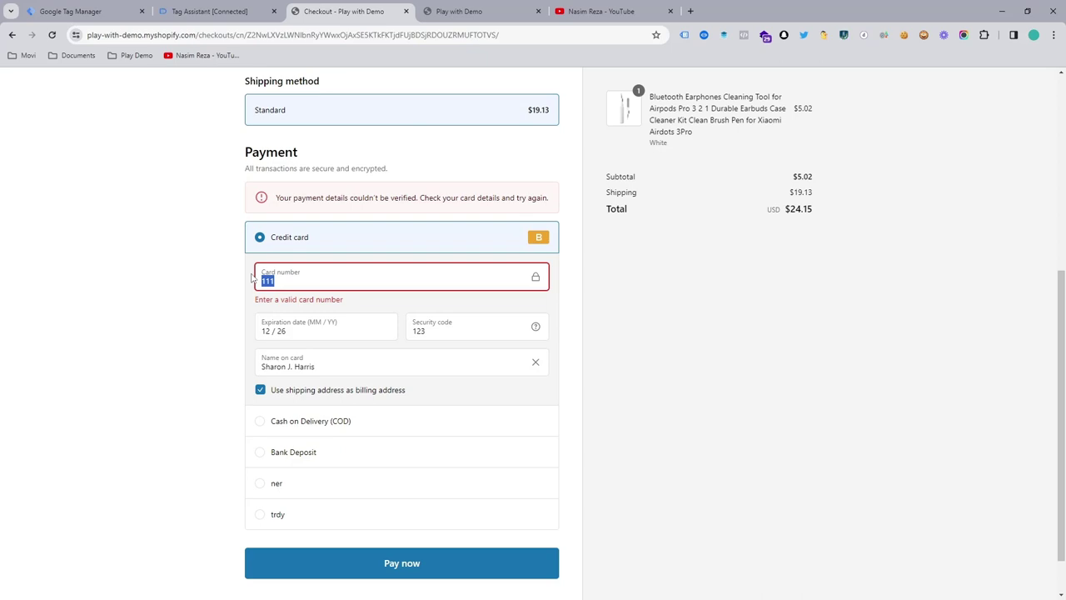
{"action": "type", "text": "1"}
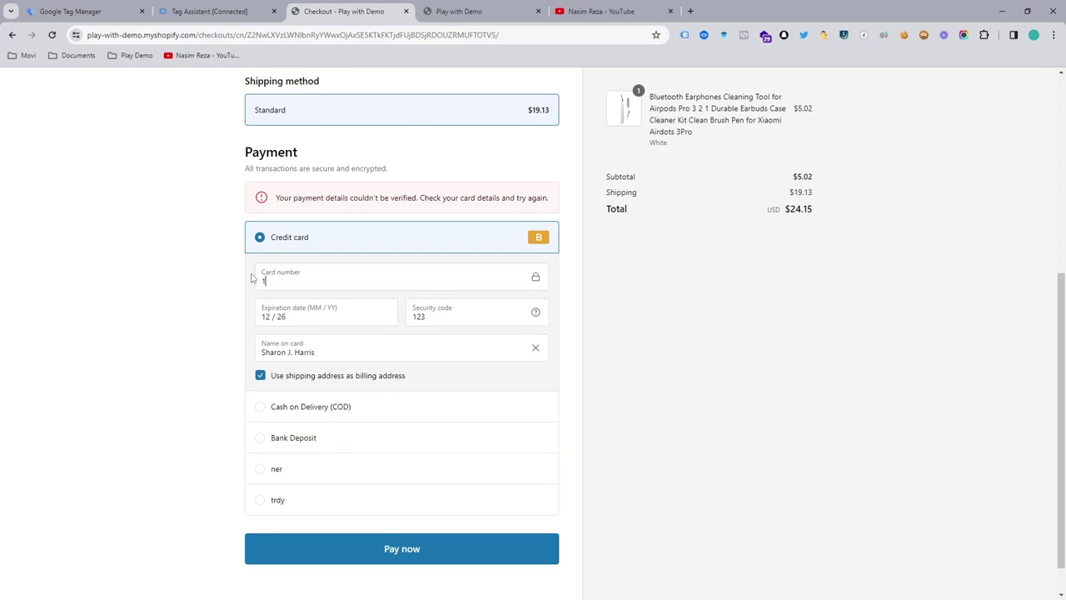
{"action": "left_click", "coordinate": [381, 546]}
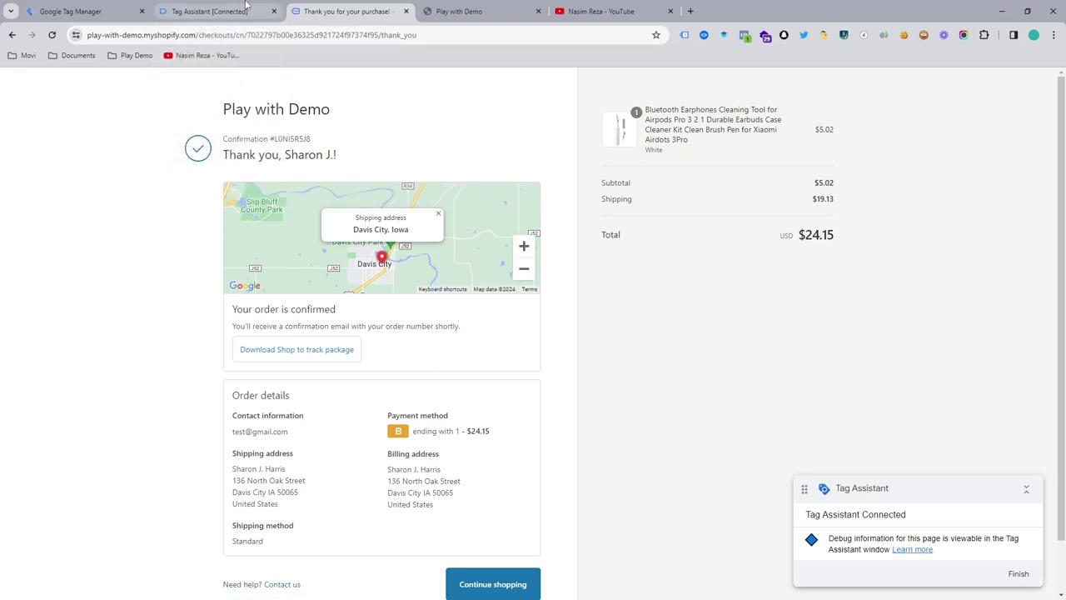
Step: Open the purchase event's Data Layer view in Tag Assistant
{"action": "left_click", "coordinate": [246, 7]}
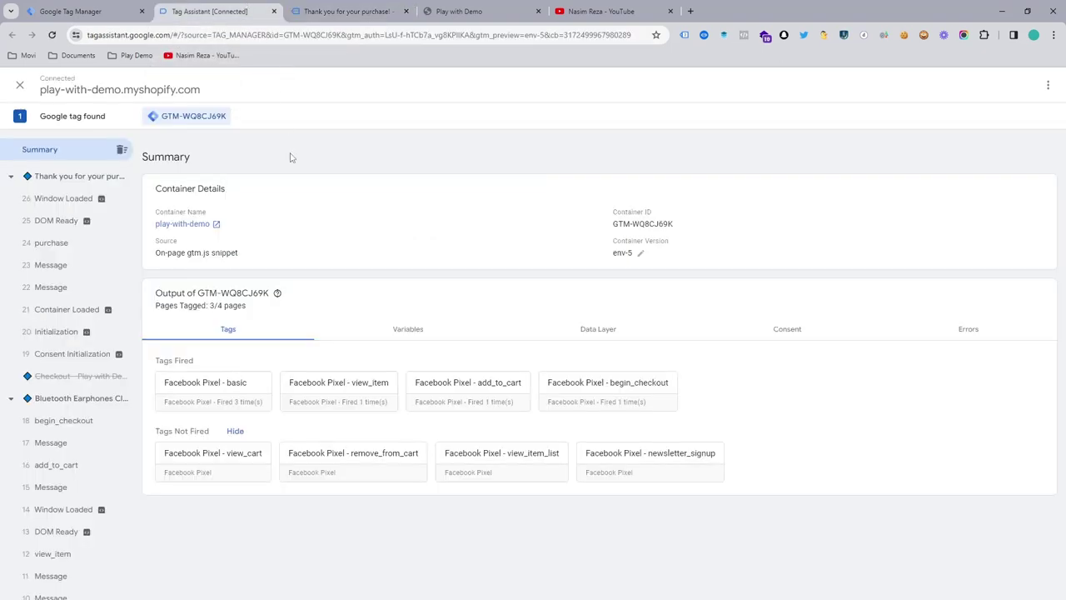
{"action": "left_click", "coordinate": [79, 247]}
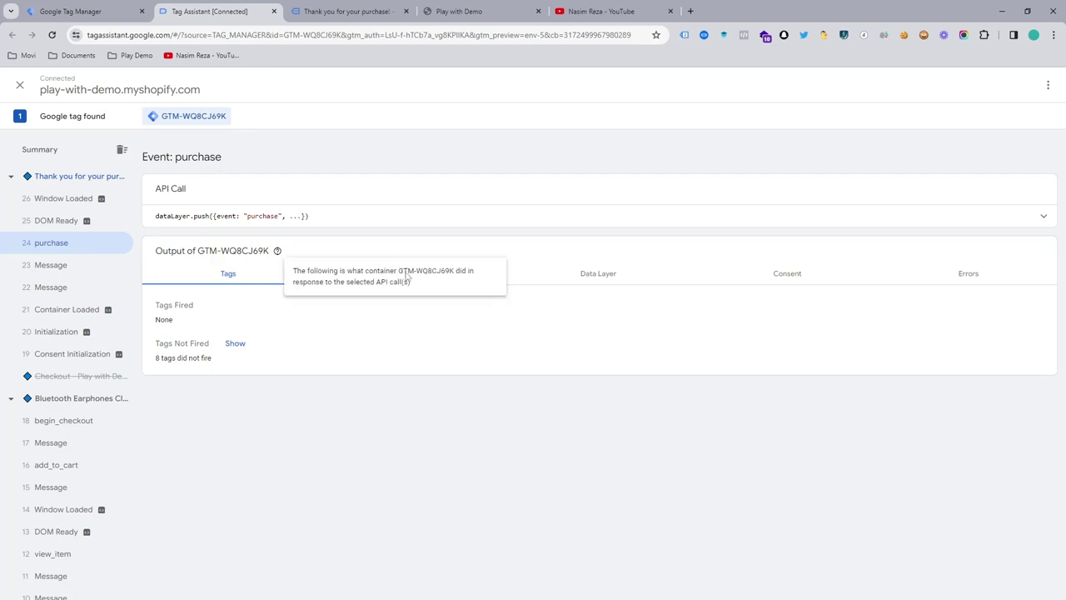
{"action": "left_click", "coordinate": [600, 282]}
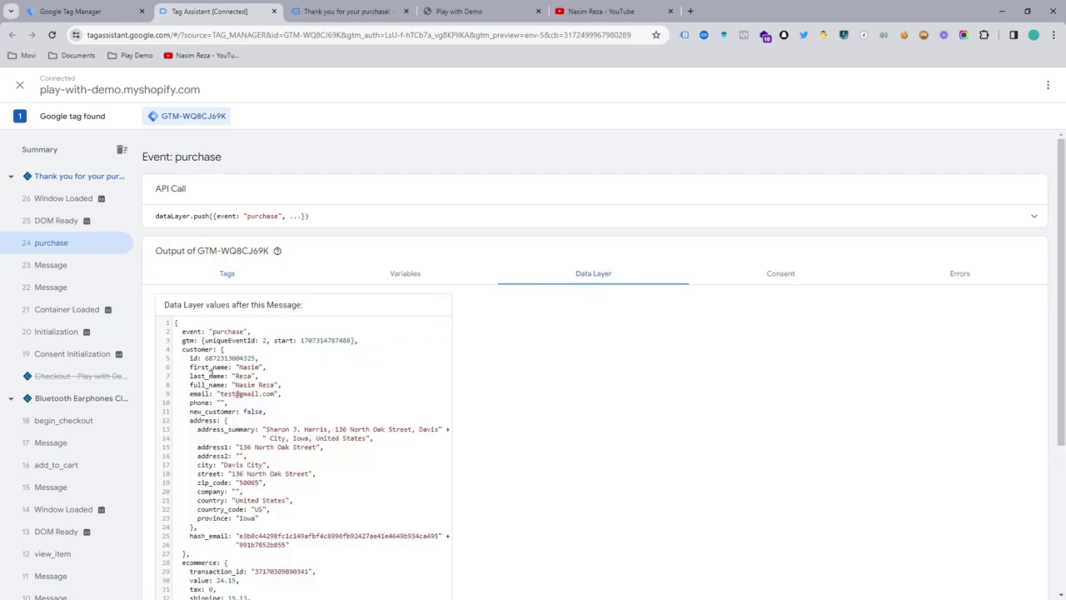
Step: Highlight the customer, shipping address and ecommerce fields (transaction_id, value, tax, shipping)
{"action": "left_click_drag", "start_coordinate": [181, 350], "coordinate": [266, 402]}
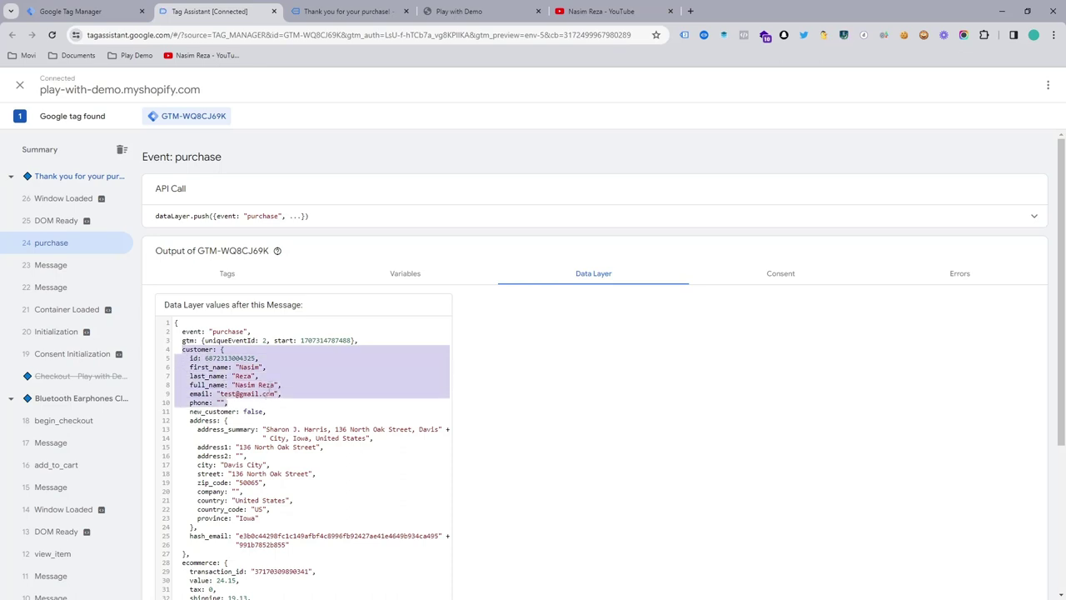
{"action": "scroll", "coordinate": [269, 382], "scroll_direction": "down", "scroll_amount": 3}
{"action": "left_click_drag", "start_coordinate": [192, 206], "coordinate": [319, 286]}
{"action": "left_click", "coordinate": [214, 348]}
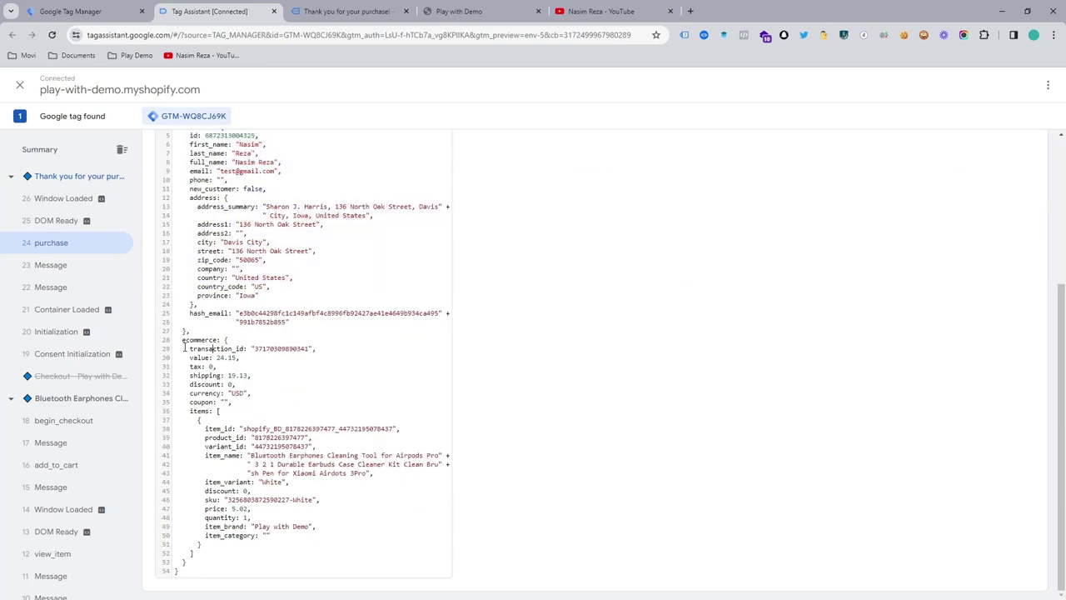
{"action": "left_click_drag", "start_coordinate": [185, 343], "coordinate": [273, 387]}
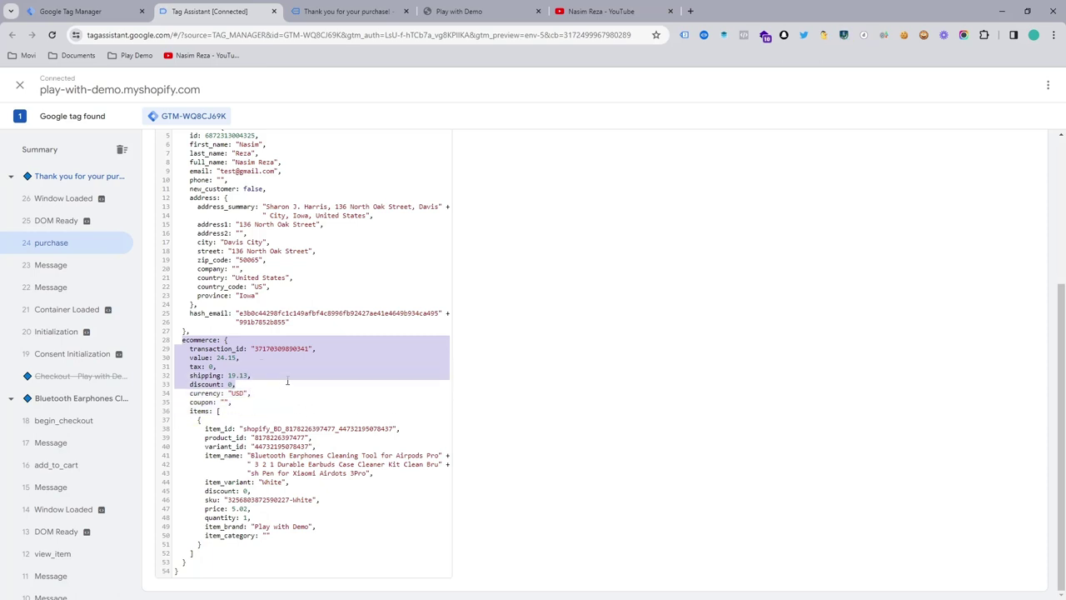
{"action": "left_click_drag", "start_coordinate": [291, 380], "coordinate": [333, 375]}
{"action": "scroll", "coordinate": [330, 360], "scroll_direction": "up", "scroll_amount": 3}
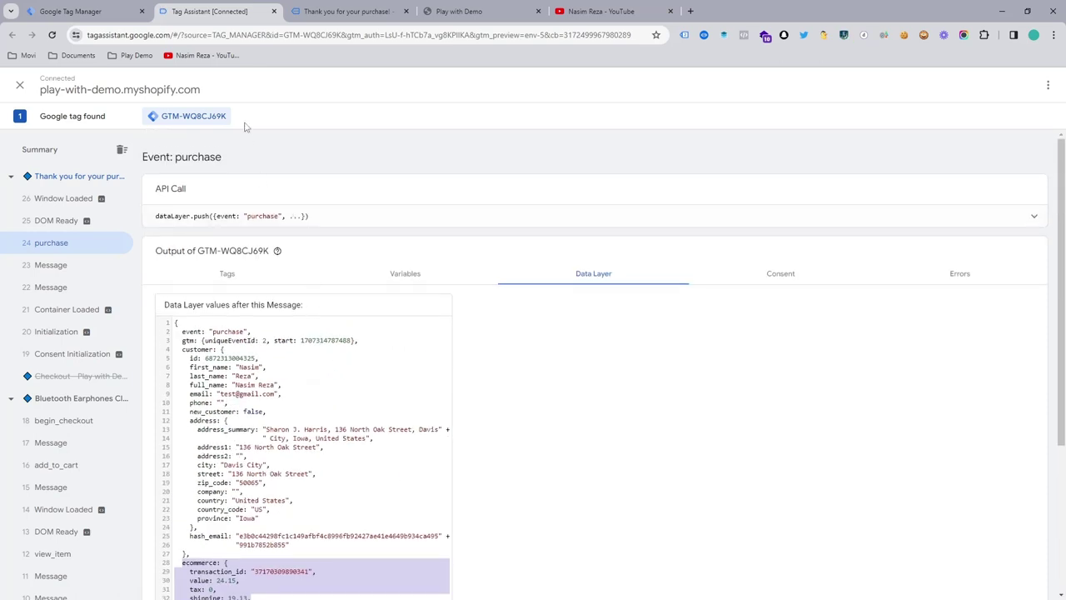
Step: Create a new tag from the GTM Tags page and bring up the tag type chooser
{"action": "left_click", "coordinate": [91, 11]}
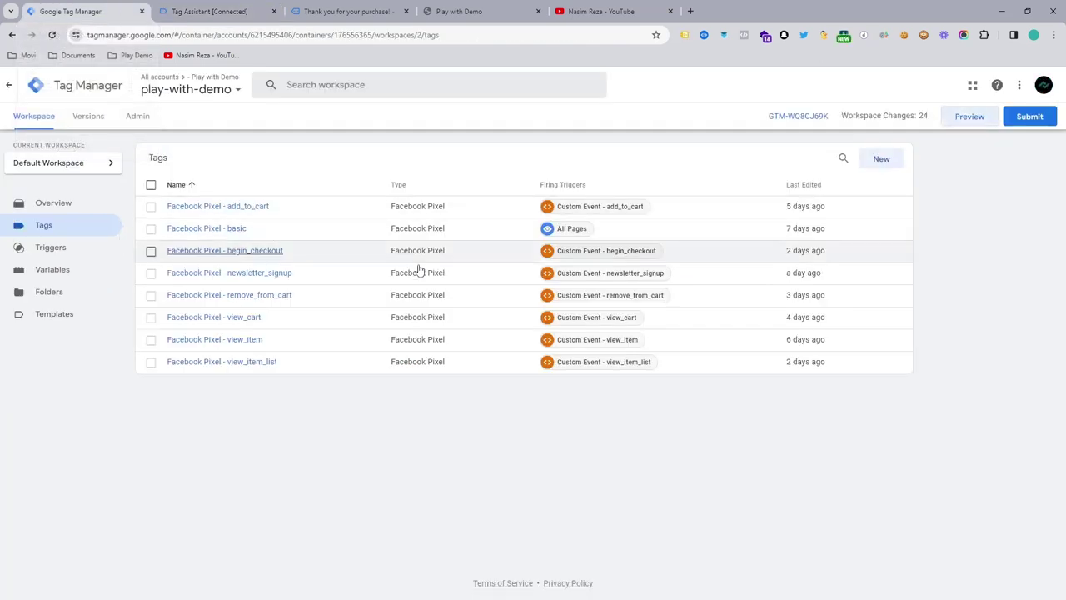
{"action": "left_click", "coordinate": [882, 160]}
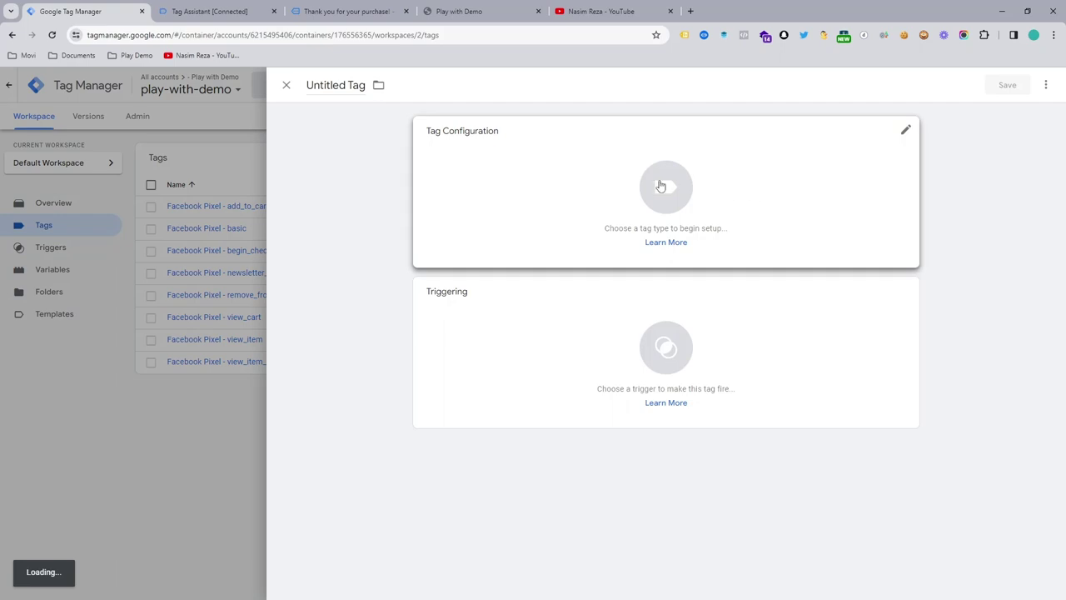
{"action": "left_click", "coordinate": [658, 186]}
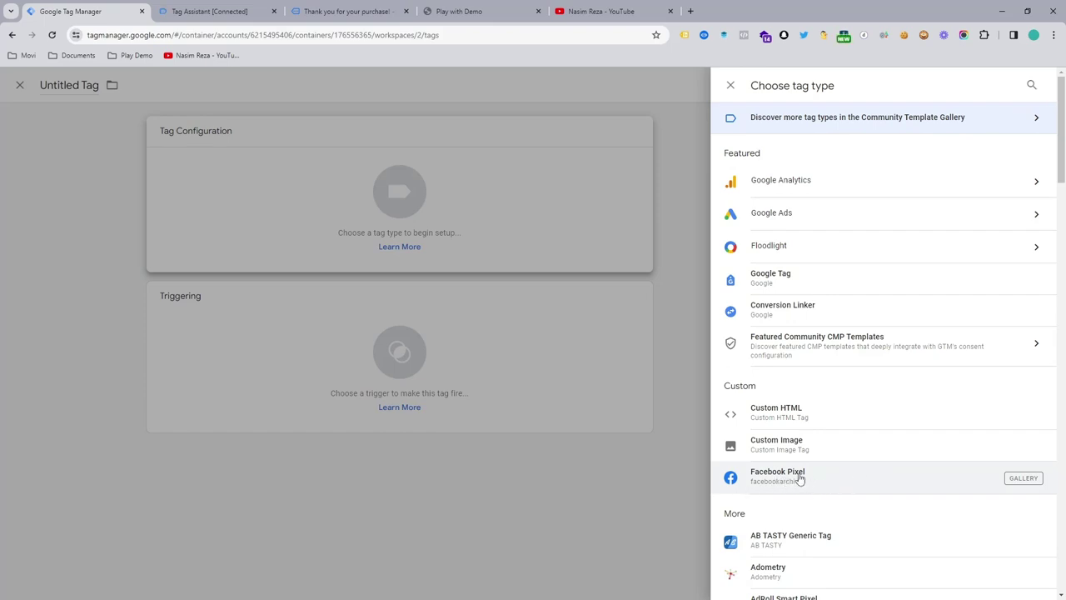
Step: Choose Facebook Pixel, set Pixel ID to {{Facebook Pixel ID}} and Standard event to Purchase
{"action": "left_click", "coordinate": [799, 474]}
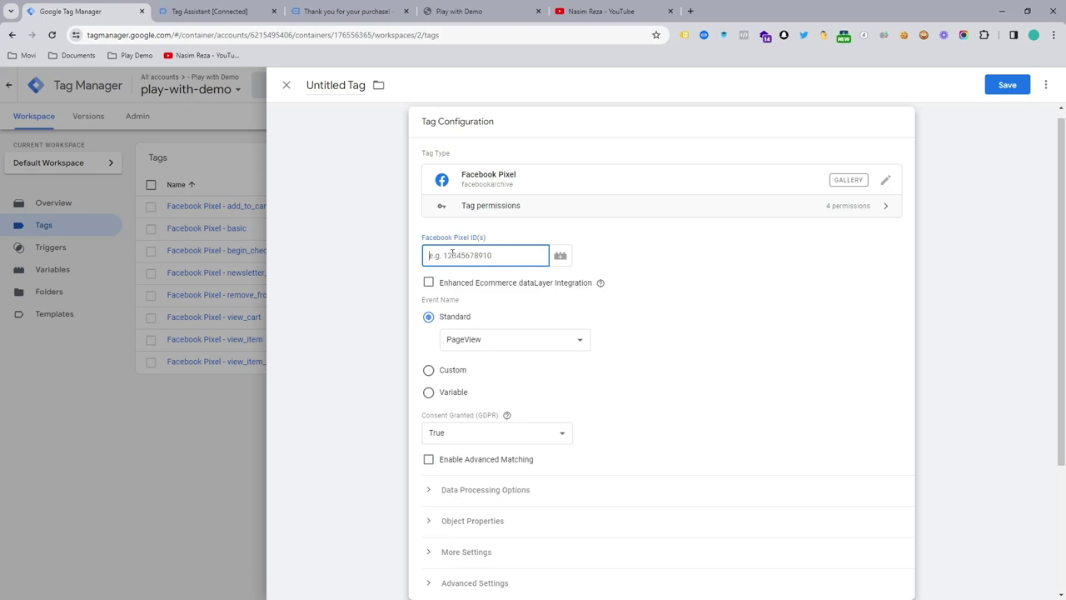
{"action": "left_click", "coordinate": [561, 255]}
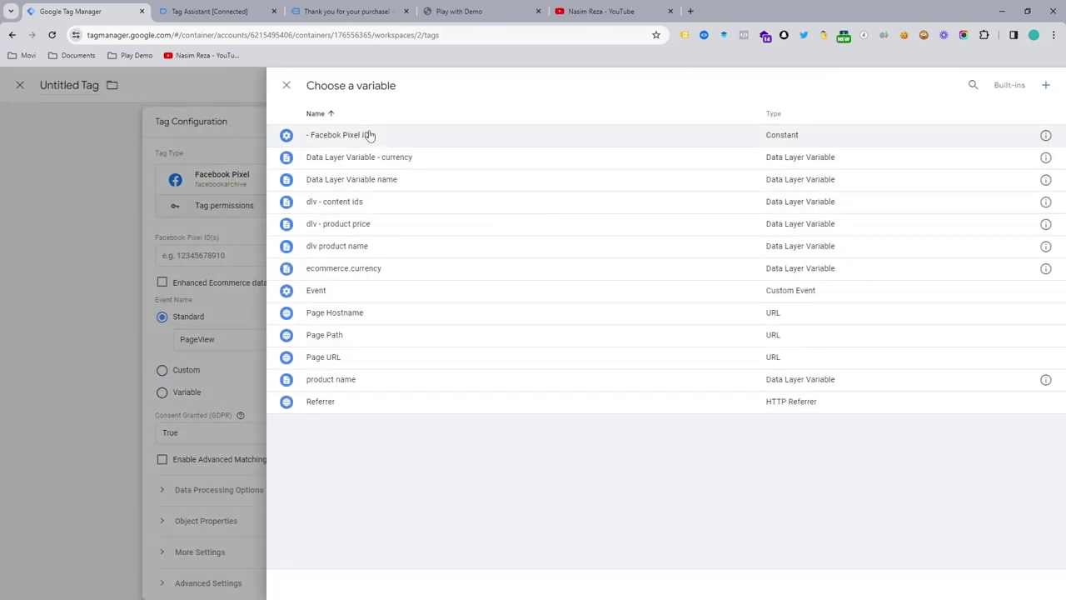
{"action": "left_click", "coordinate": [452, 134]}
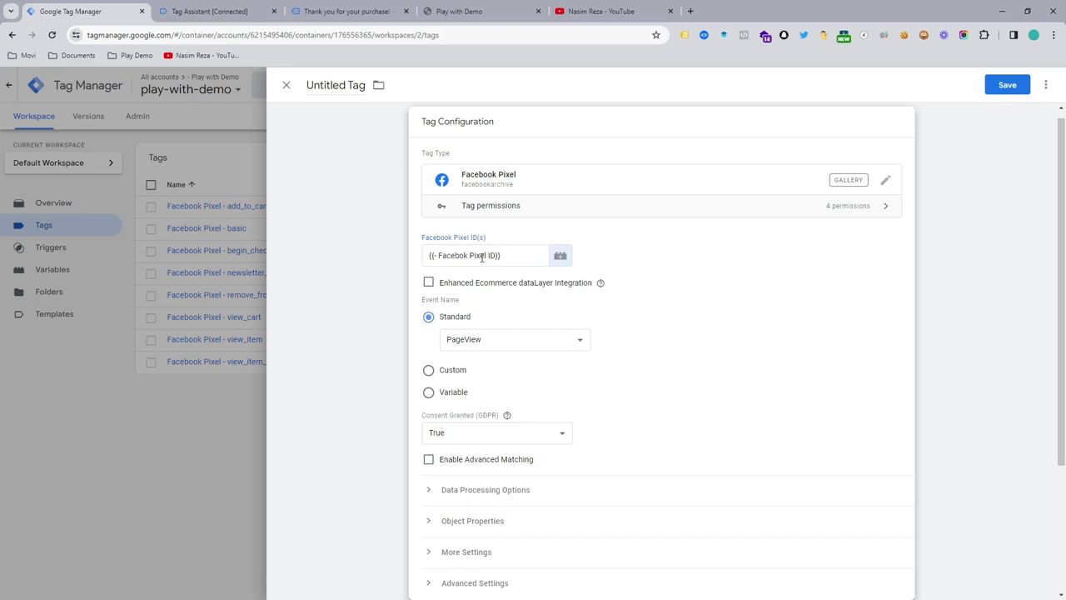
{"action": "left_click", "coordinate": [509, 342]}
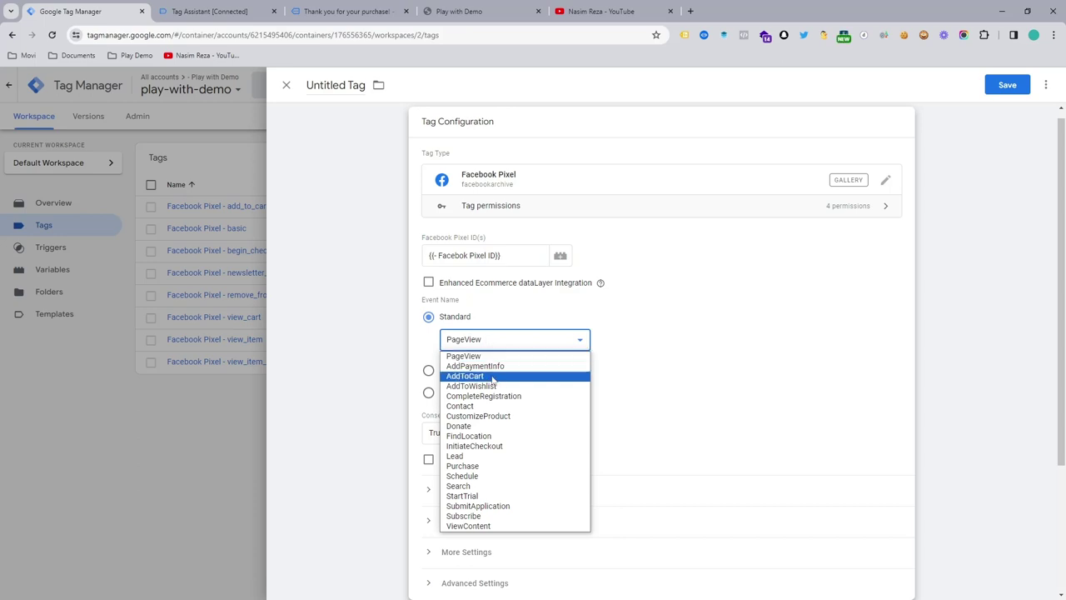
{"action": "left_click", "coordinate": [490, 467]}
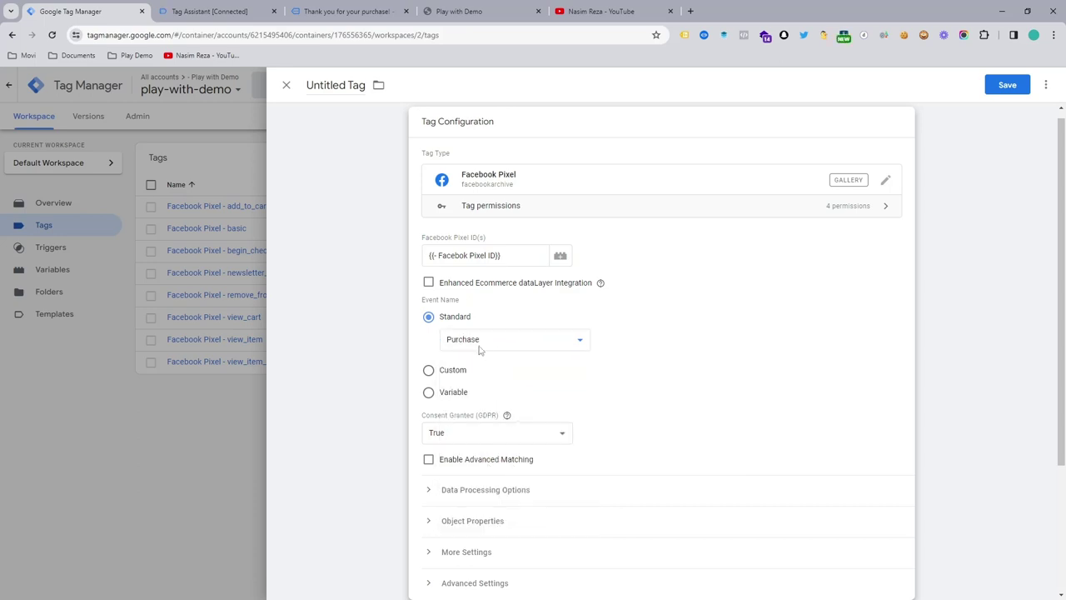
{"action": "left_click_drag", "start_coordinate": [1060, 190], "coordinate": [1059, 333]}
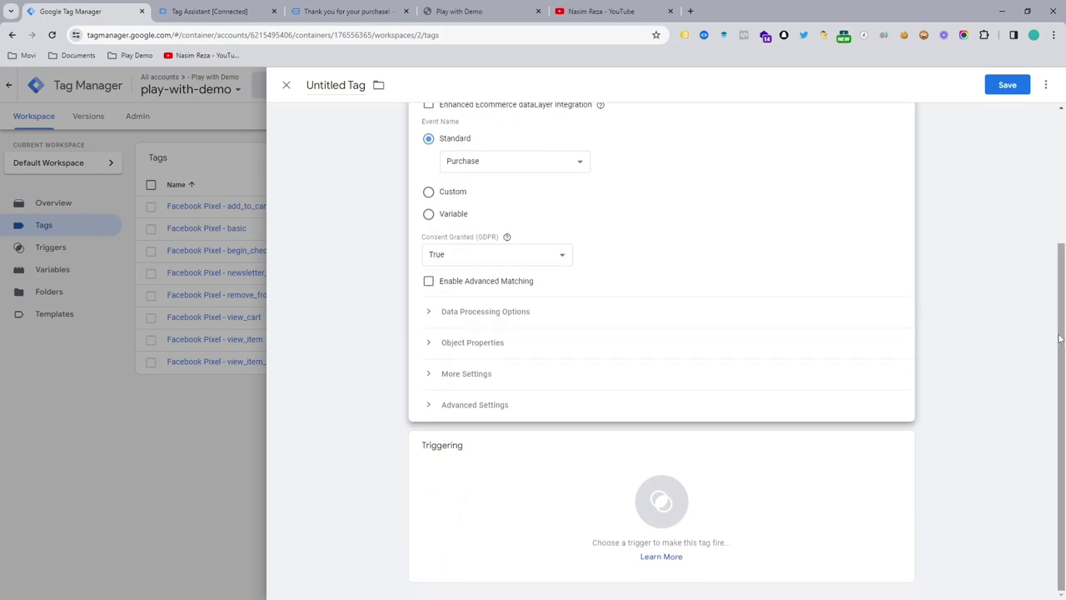
Step: Expand Object Properties and add five blank property rows
{"action": "left_click", "coordinate": [459, 354]}
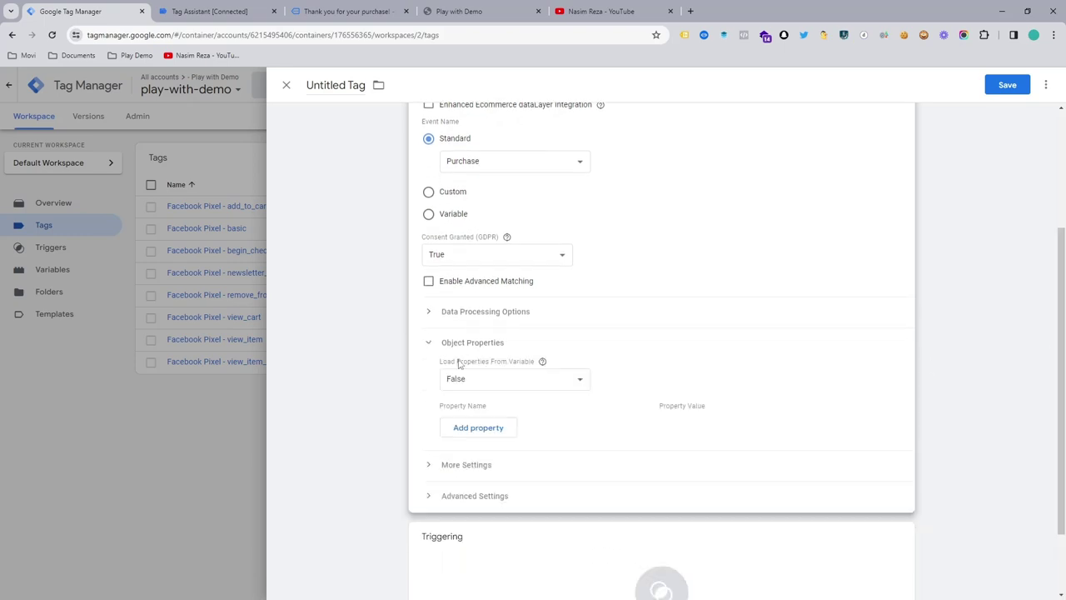
{"action": "left_click", "coordinate": [476, 436]}
{"action": "left_click", "coordinate": [482, 457]}
{"action": "left_click", "coordinate": [483, 486]}
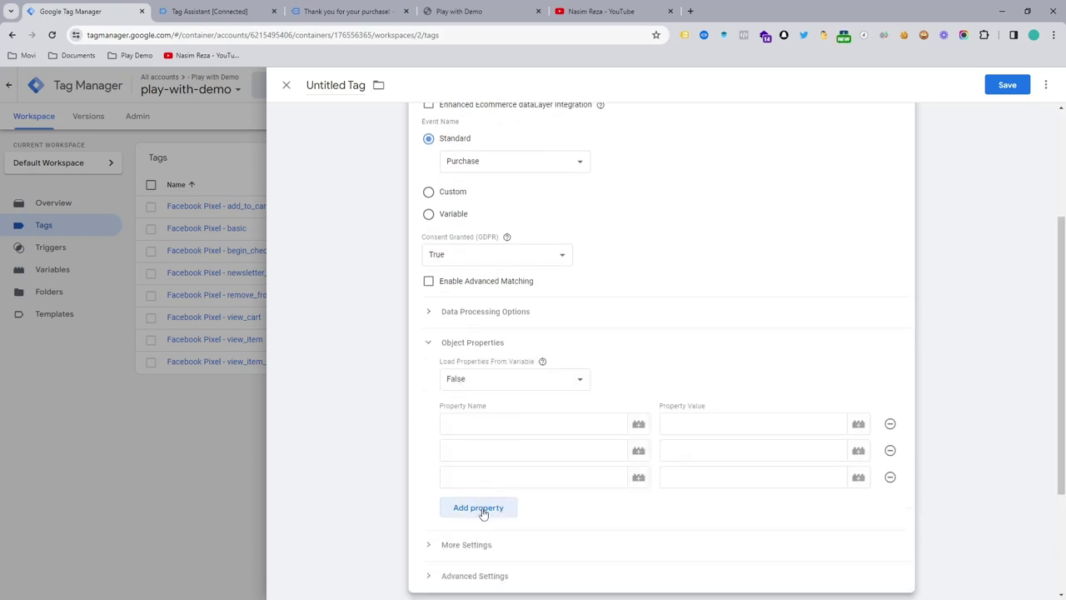
{"action": "left_click", "coordinate": [485, 508]}
{"action": "left_click", "coordinate": [491, 538]}
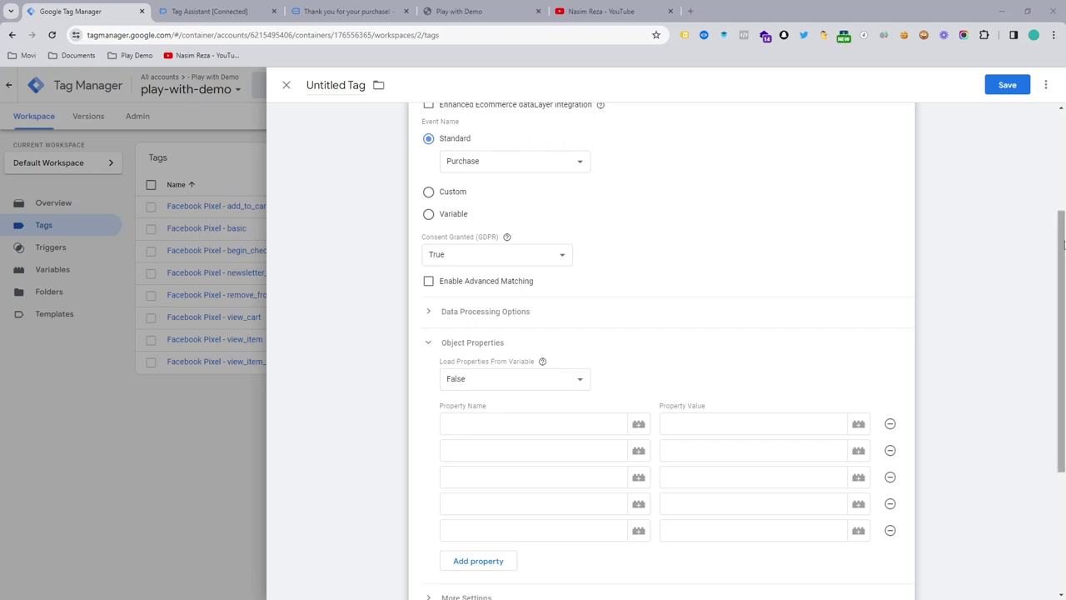
{"action": "scroll", "coordinate": [1063, 293], "scroll_direction": "down", "scroll_amount": 2}
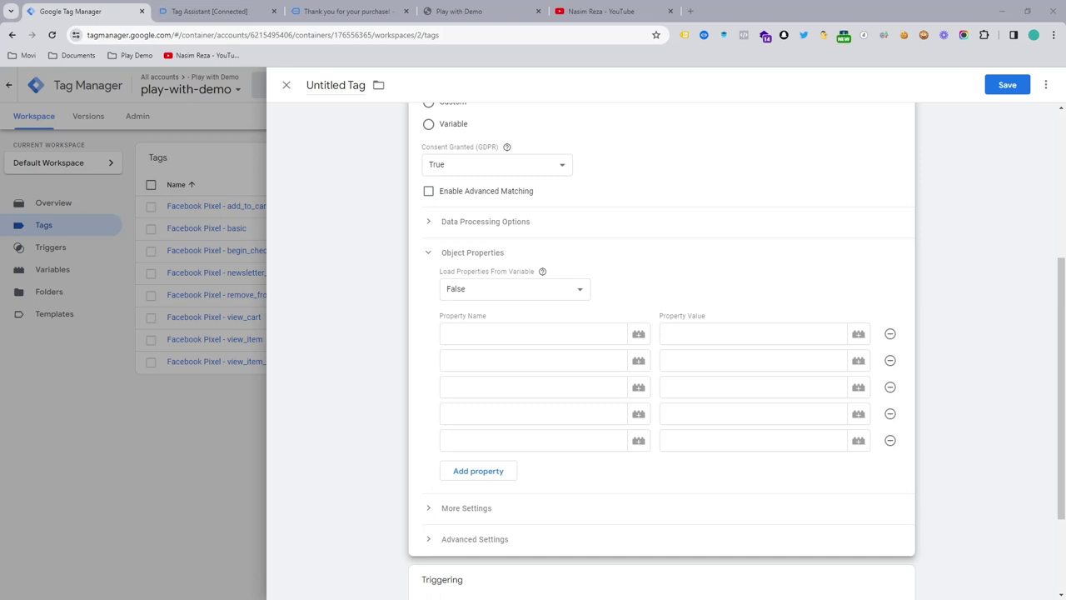
Step: Enter property names content_type, content_name, content_ids, value and currency, and add an order_id row
{"action": "left_click", "coordinate": [495, 338]}
{"action": "type", "text": "content_type"}
{"action": "left_click", "coordinate": [507, 361]}
{"action": "type", "text": "content_name"}
{"action": "left_click", "coordinate": [545, 381]}
{"action": "type", "text": "content_ids"}
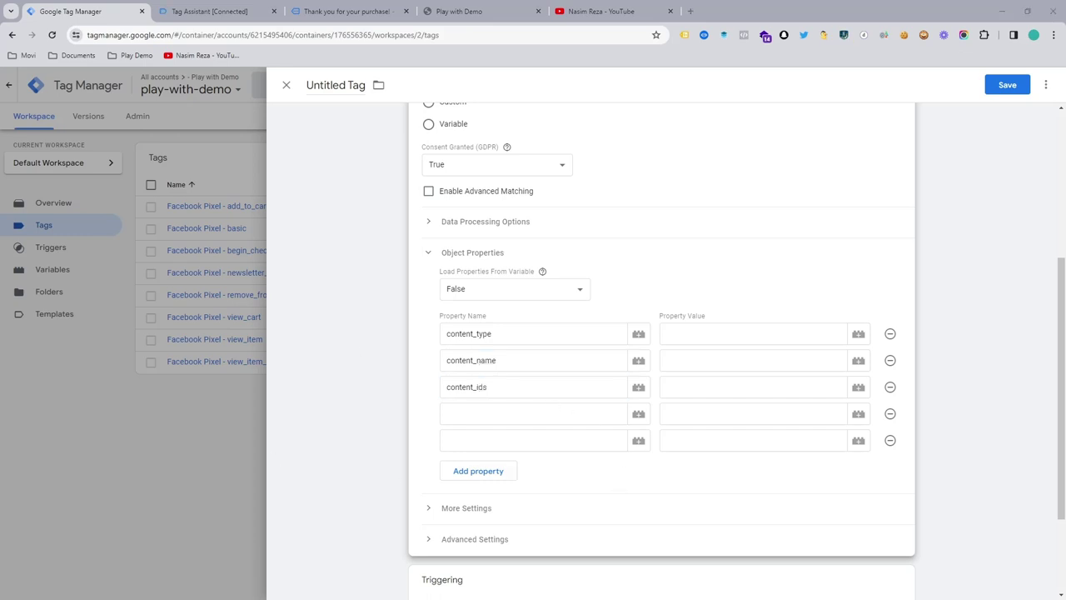
{"action": "left_click", "coordinate": [521, 415]}
{"action": "type", "text": "value"}
{"action": "left_click", "coordinate": [501, 439]}
{"action": "type", "text": "currency"}
{"action": "left_click", "coordinate": [480, 471]}
{"action": "type", "text": "order_id"}
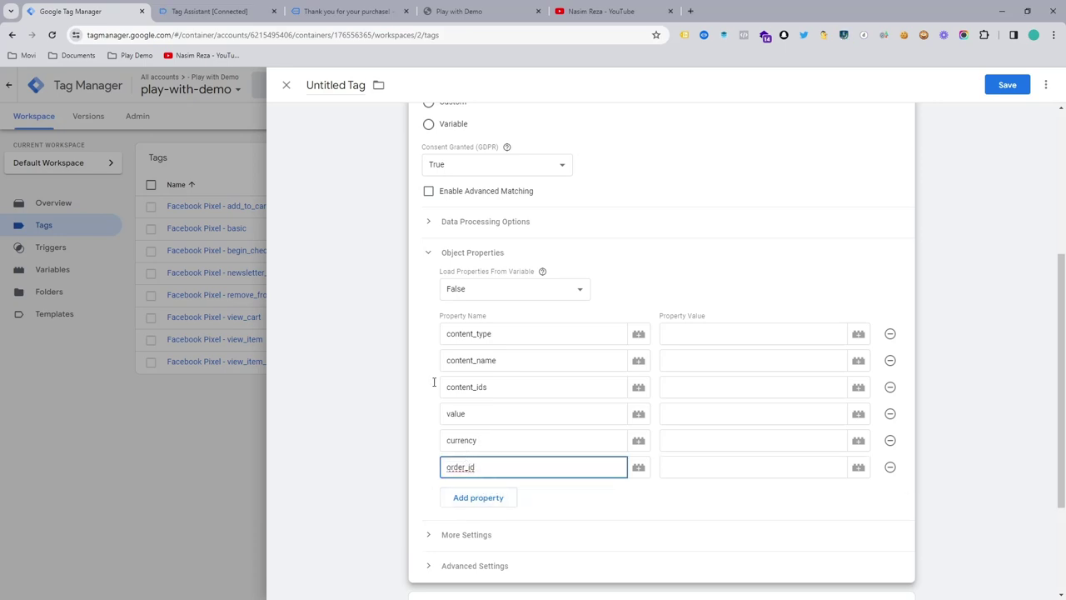
{"action": "left_click", "coordinate": [329, 10]}
{"action": "left_click", "coordinate": [258, 12]}
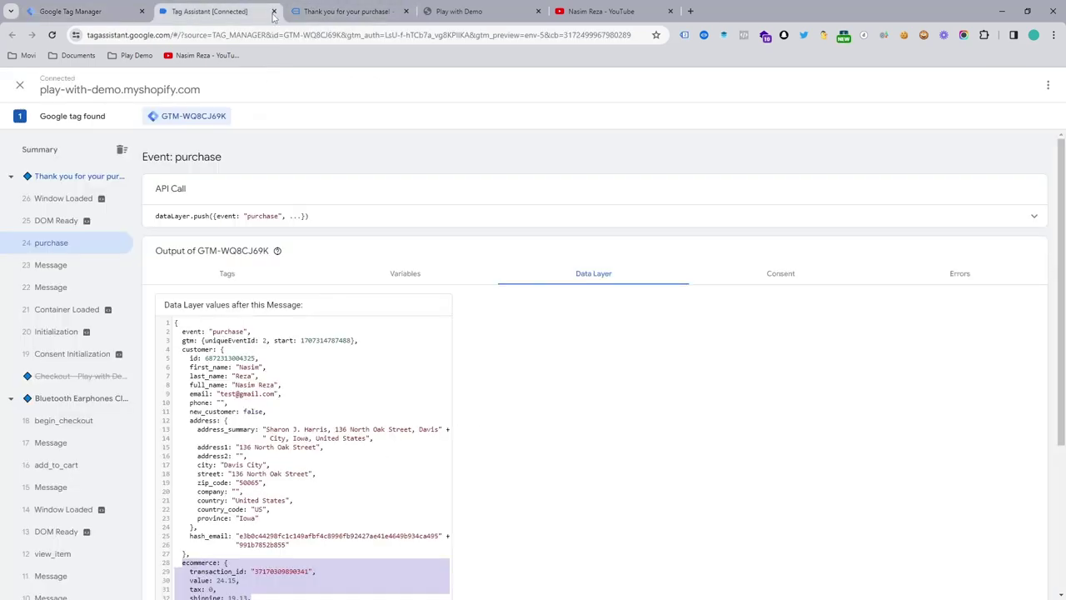
{"action": "scroll", "coordinate": [257, 457], "scroll_direction": "down", "scroll_amount": 3}
{"action": "left_click", "coordinate": [217, 388]}
{"action": "left_click_drag", "start_coordinate": [179, 339], "coordinate": [225, 375]}
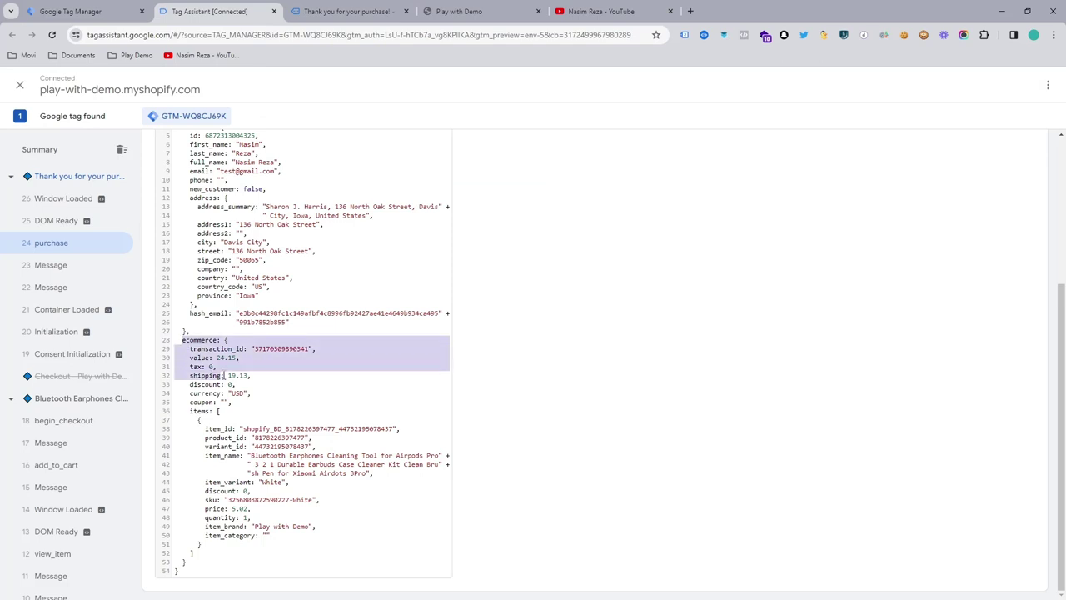
{"action": "left_click", "coordinate": [190, 367]}
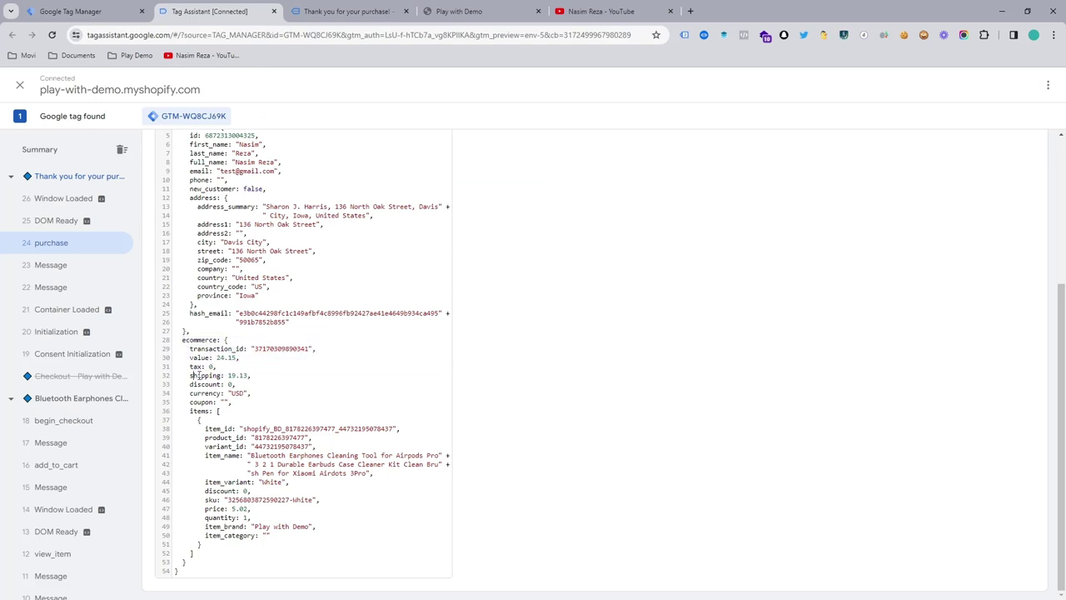
{"action": "double_click", "coordinate": [214, 376]}
{"action": "double_click", "coordinate": [206, 384]}
{"action": "left_click", "coordinate": [116, 11]}
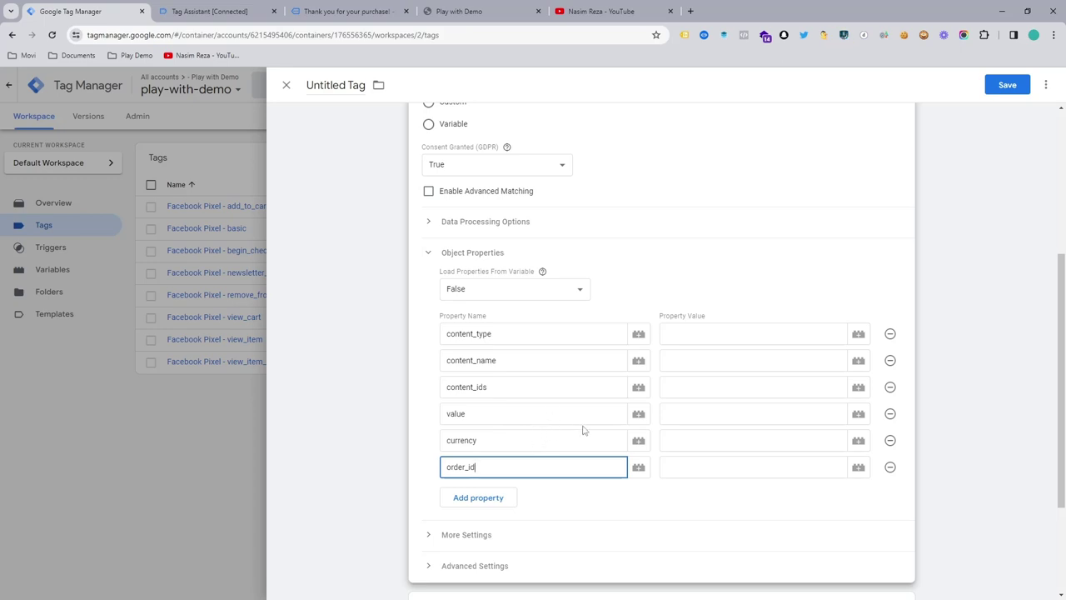
Step: Set content_type to product and content_name to {{dlv product name}}
{"action": "left_click", "coordinate": [693, 337]}
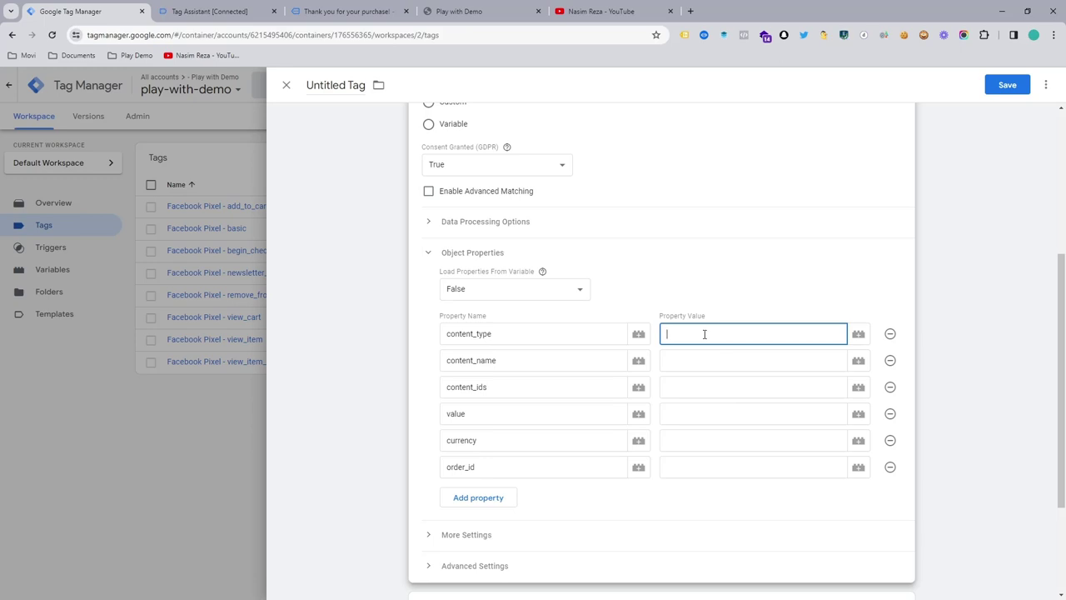
{"action": "type", "text": "product"}
{"action": "left_click", "coordinate": [682, 368]}
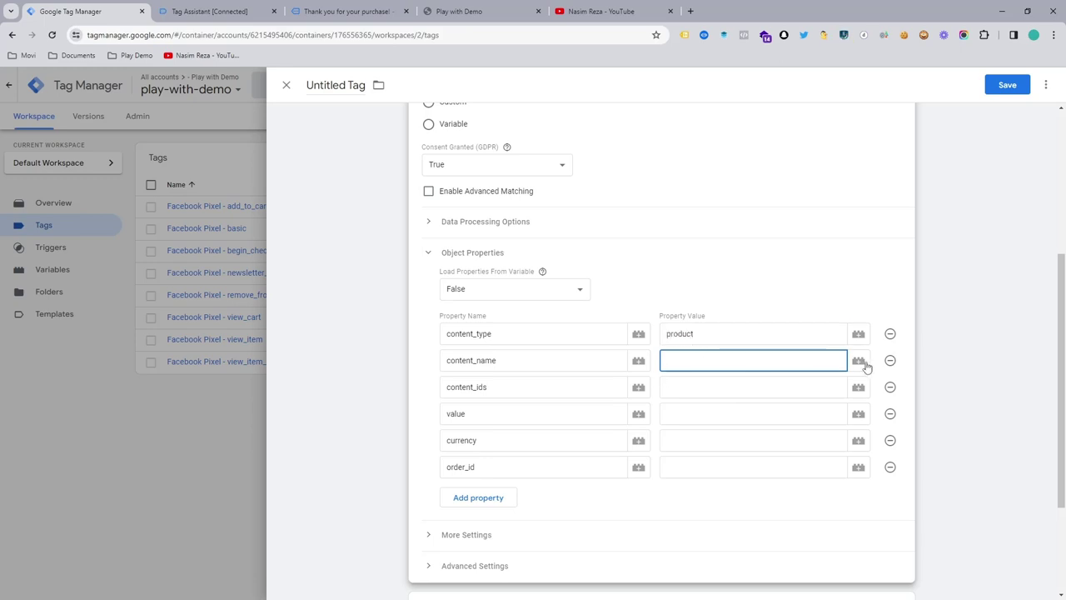
{"action": "left_click", "coordinate": [858, 361]}
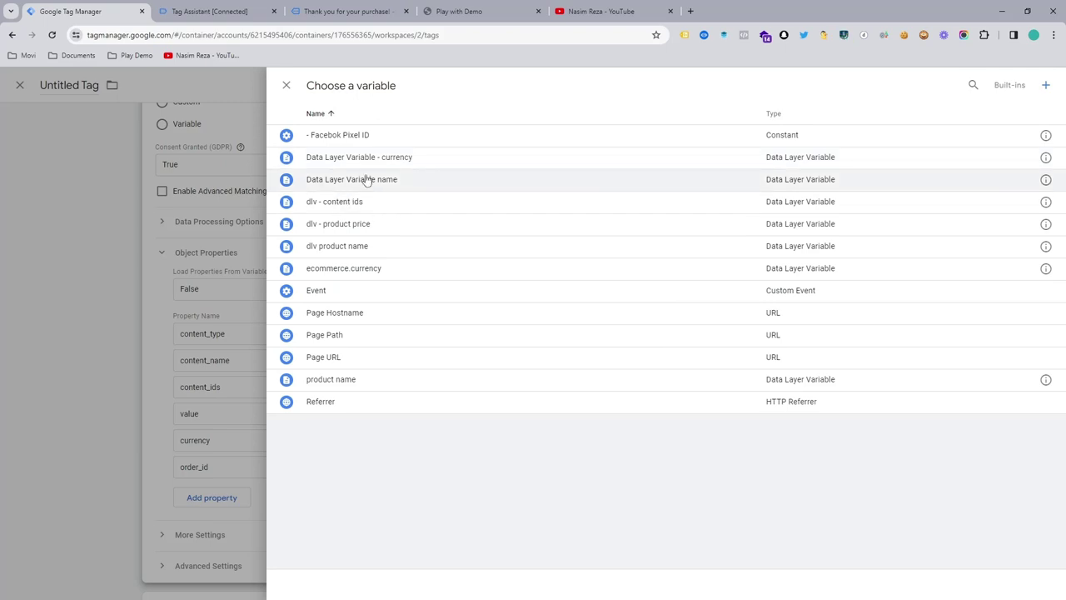
{"action": "left_click", "coordinate": [369, 245]}
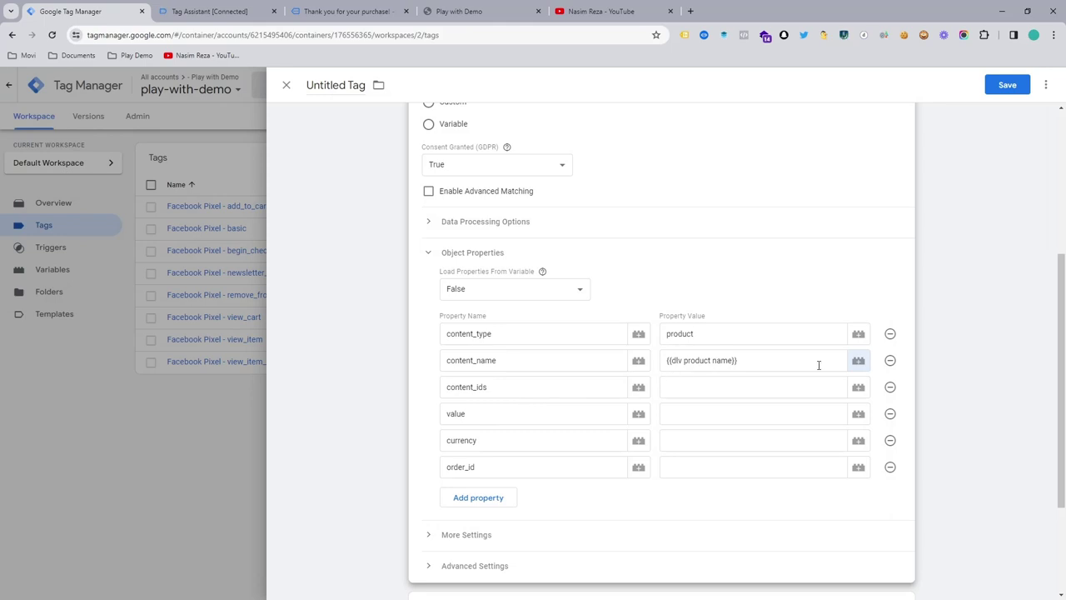
Step: Start a new Data Layer Variable for the content_ids value and go to the order confirmation page
{"action": "left_click", "coordinate": [858, 387]}
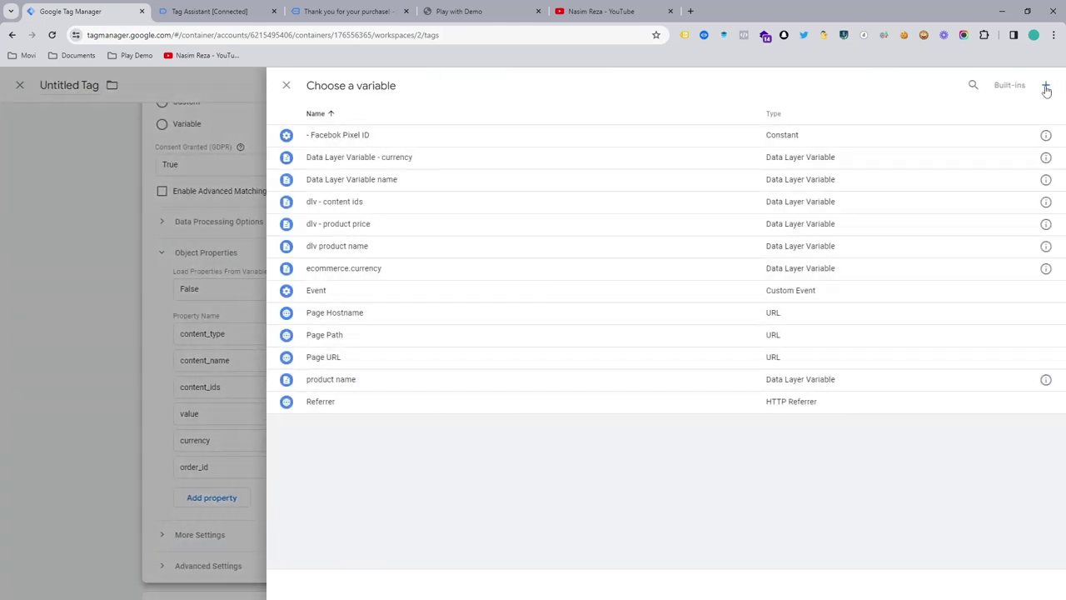
{"action": "left_click", "coordinate": [1046, 88]}
{"action": "left_click", "coordinate": [611, 186]}
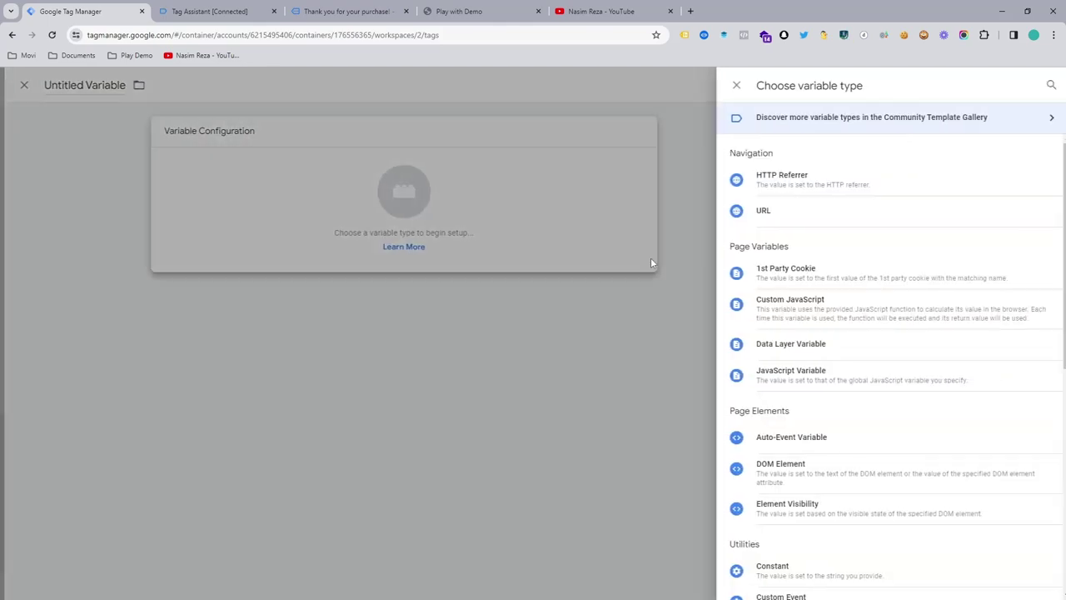
{"action": "left_click", "coordinate": [797, 345]}
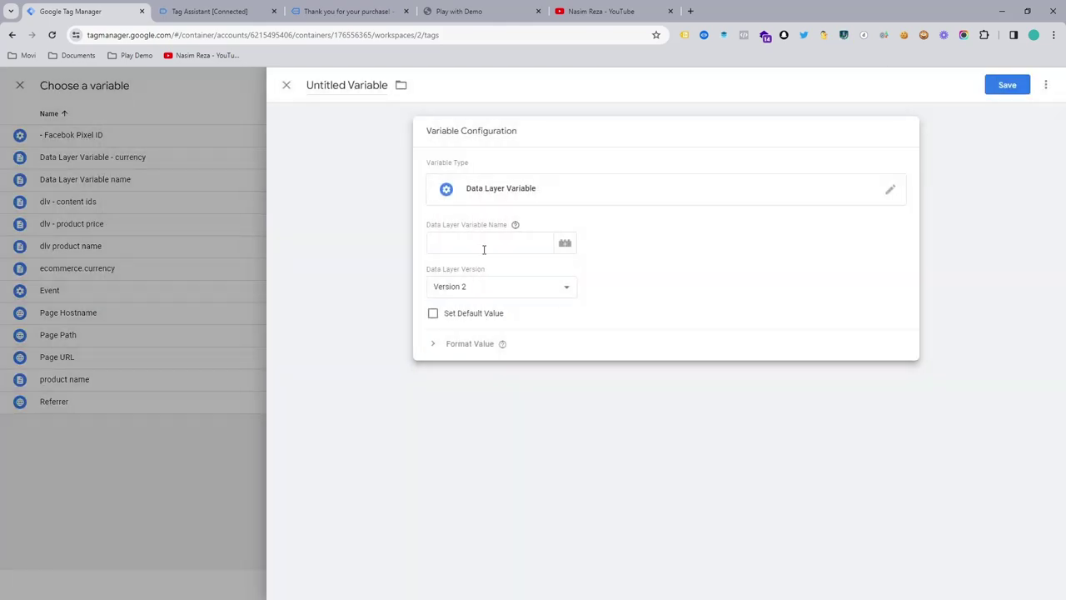
{"action": "left_click", "coordinate": [352, 7]}
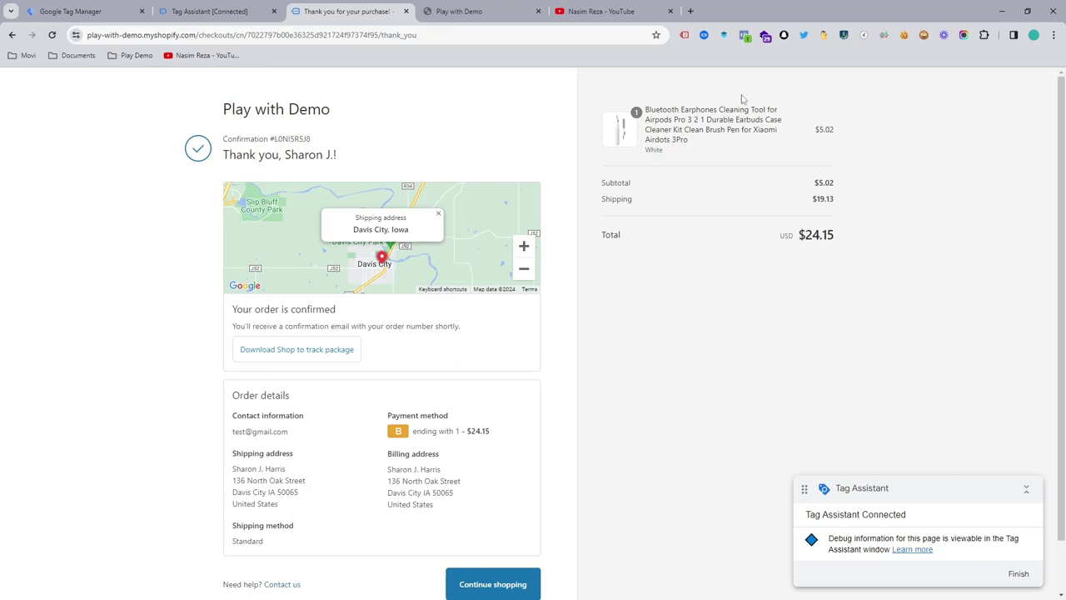
Step: Inspect the purchase event's ecommerce fields in datalayer checker, noting ecommerce.value 24.15
{"action": "left_click", "coordinate": [704, 35]}
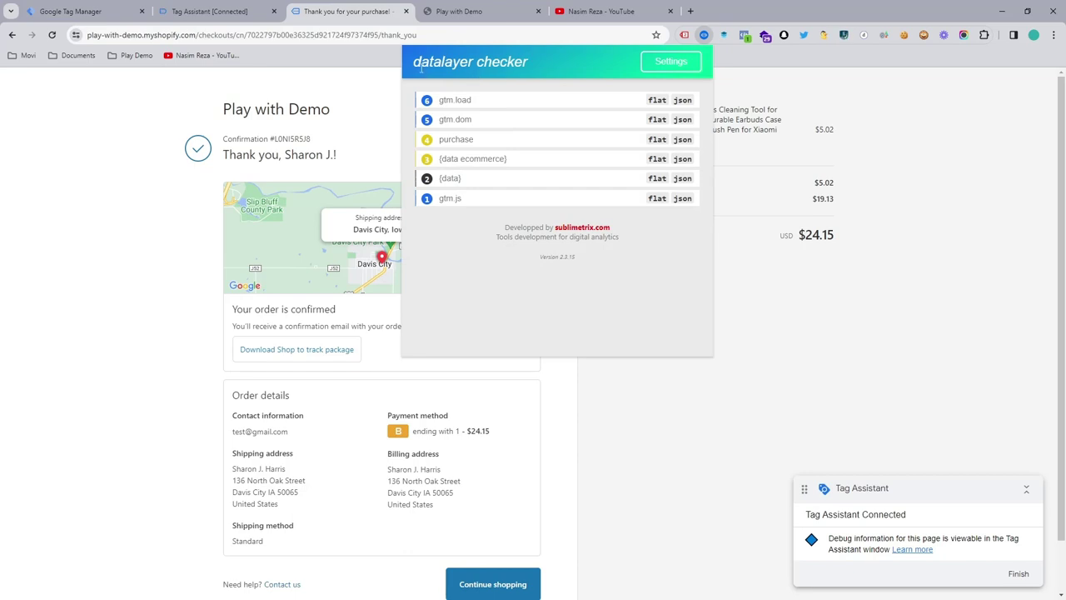
{"action": "left_click", "coordinate": [459, 144]}
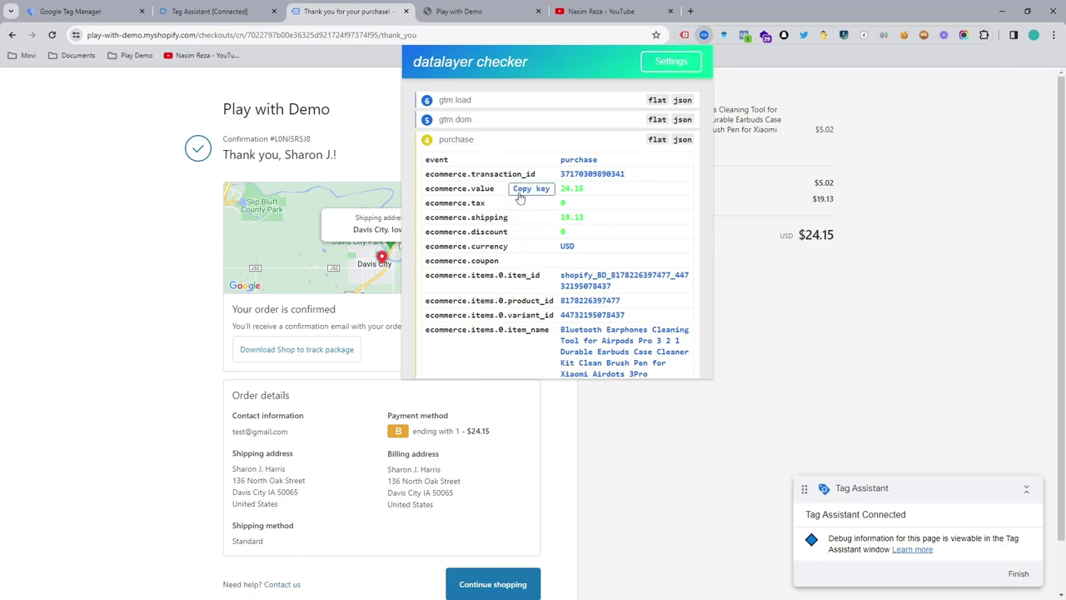
{"action": "left_click", "coordinate": [210, 11]}
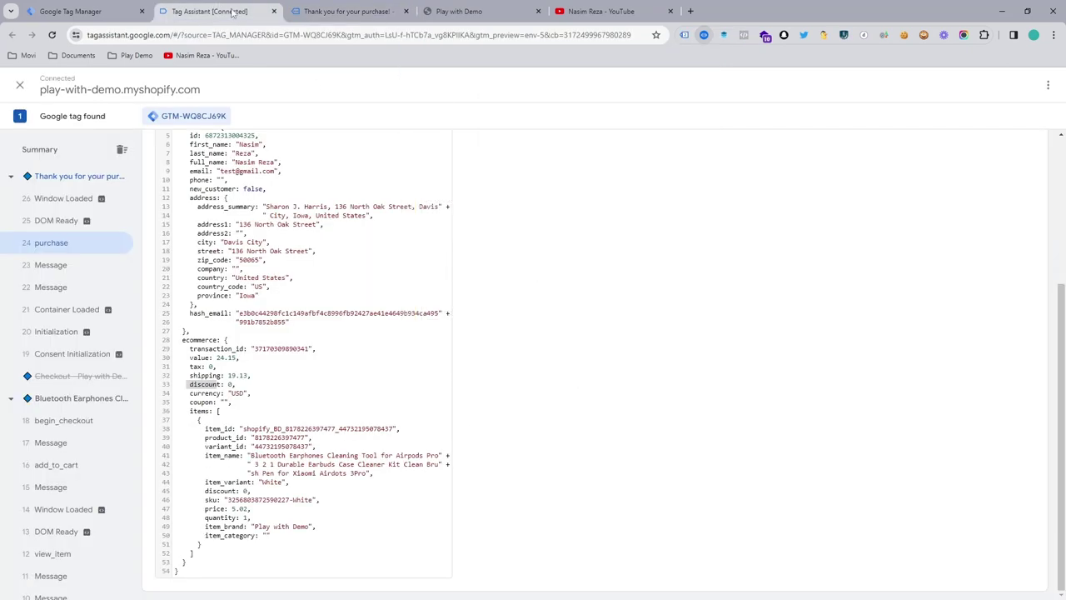
Step: Save a Data Layer Variable for ecommerce.value named 'product value', used in the content_ids row
{"action": "left_click", "coordinate": [123, 7]}
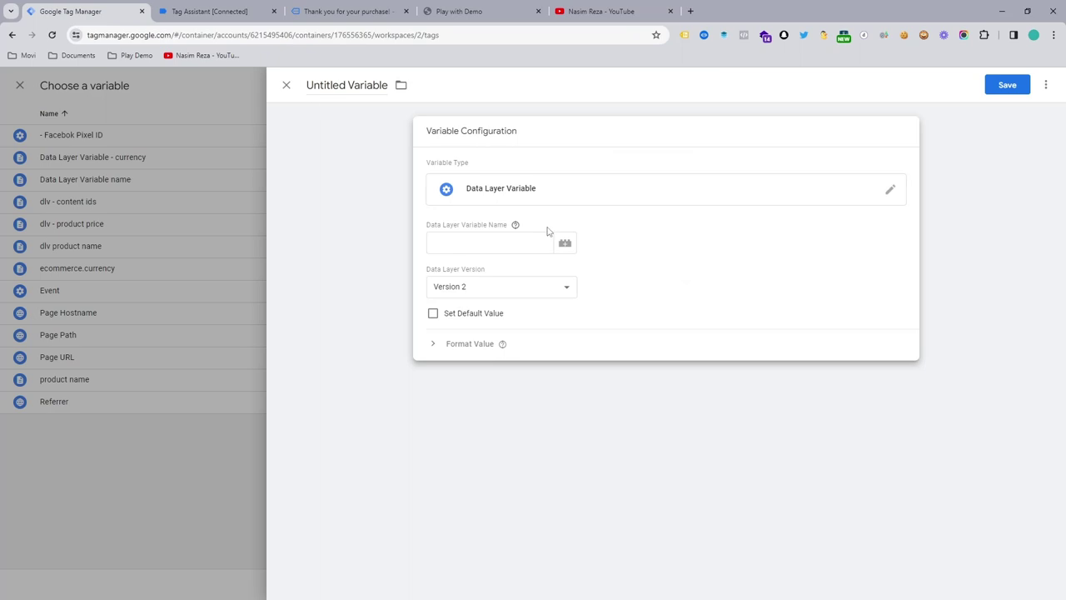
{"action": "left_click", "coordinate": [504, 244]}
{"action": "type", "text": "ecommerce.value"}
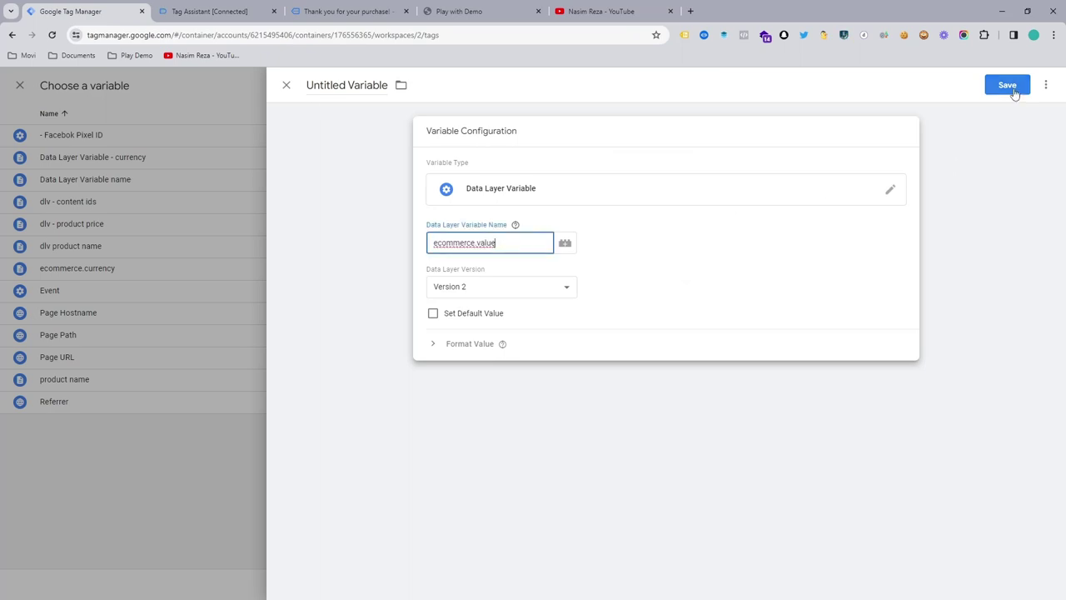
{"action": "left_click", "coordinate": [1008, 85]}
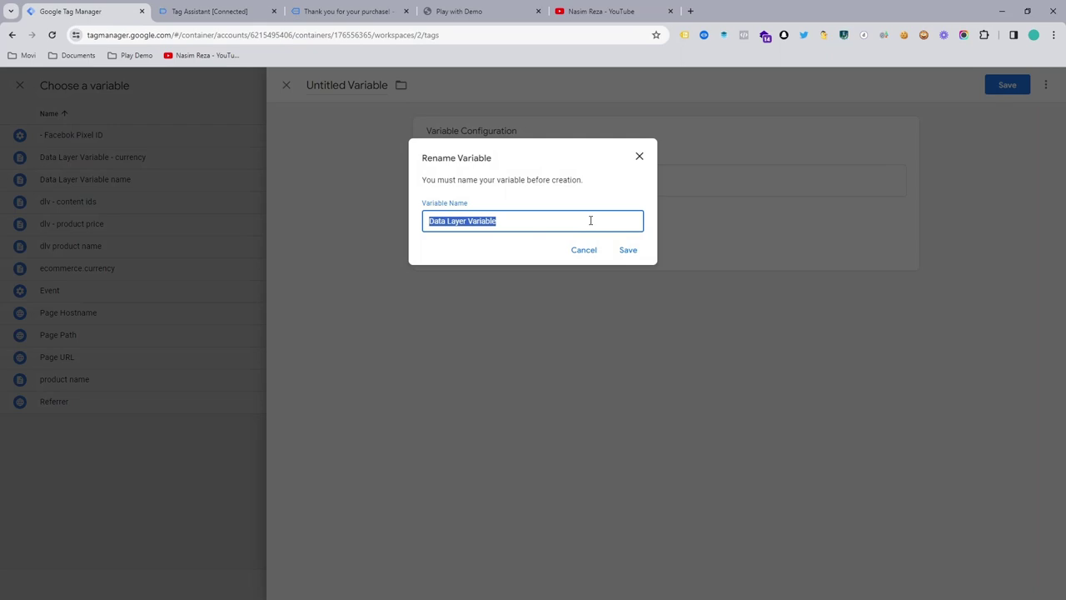
{"action": "type", "text": "prodcut value"}
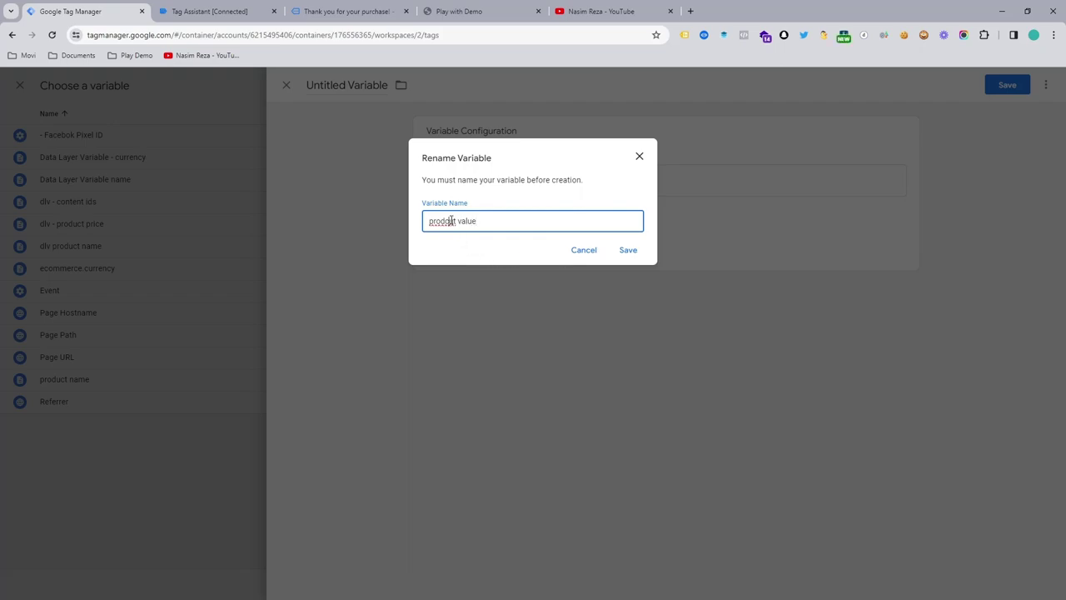
{"action": "right_click", "coordinate": [451, 221]}
{"action": "left_click", "coordinate": [468, 232]}
{"action": "left_click", "coordinate": [629, 250]}
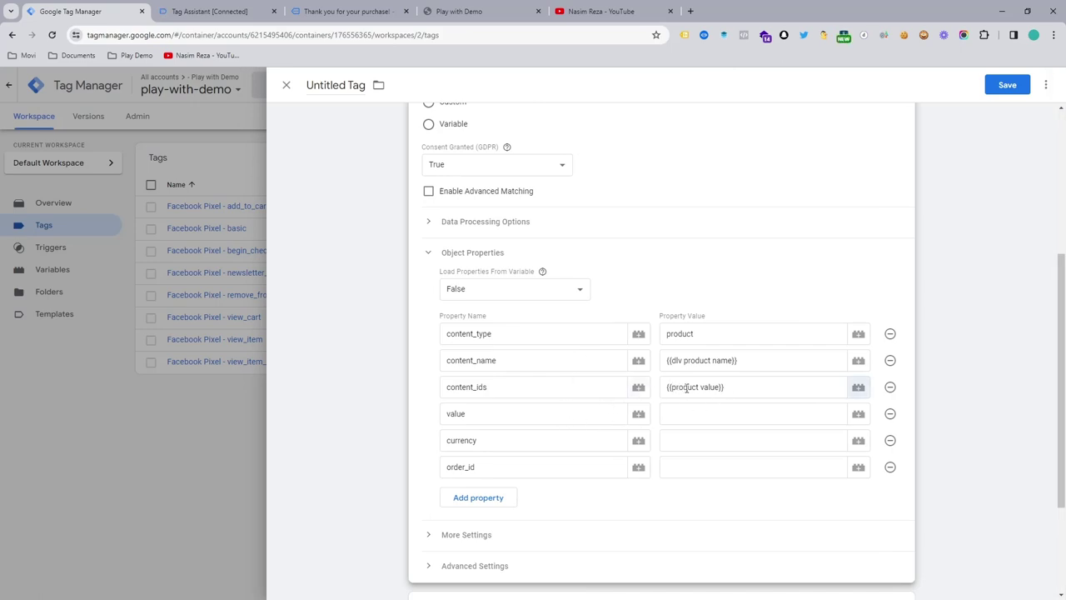
Step: Swap the third and fourth property names so value precedes content_ids
{"action": "left_click", "coordinate": [526, 386]}
{"action": "double_click", "coordinate": [526, 386]}
{"action": "key", "text": "ctrl+c"}
{"action": "key", "text": "BackSpace"}
{"action": "double_click", "coordinate": [476, 413]}
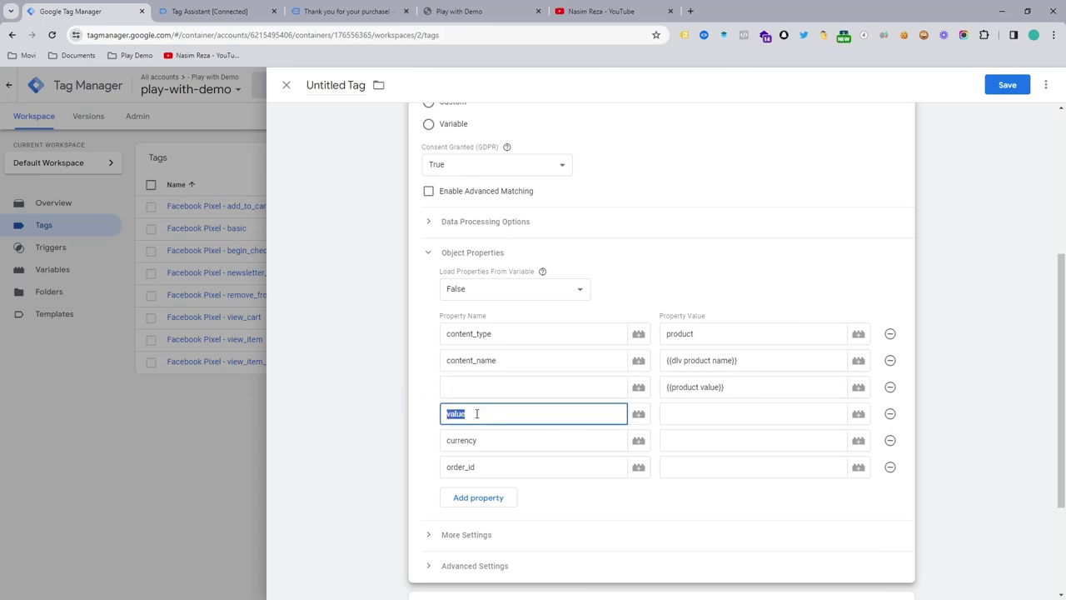
{"action": "left_click", "coordinate": [471, 383]}
{"action": "type", "text": "value"}
{"action": "double_click", "coordinate": [510, 414]}
{"action": "key", "text": "ctrl+v"}
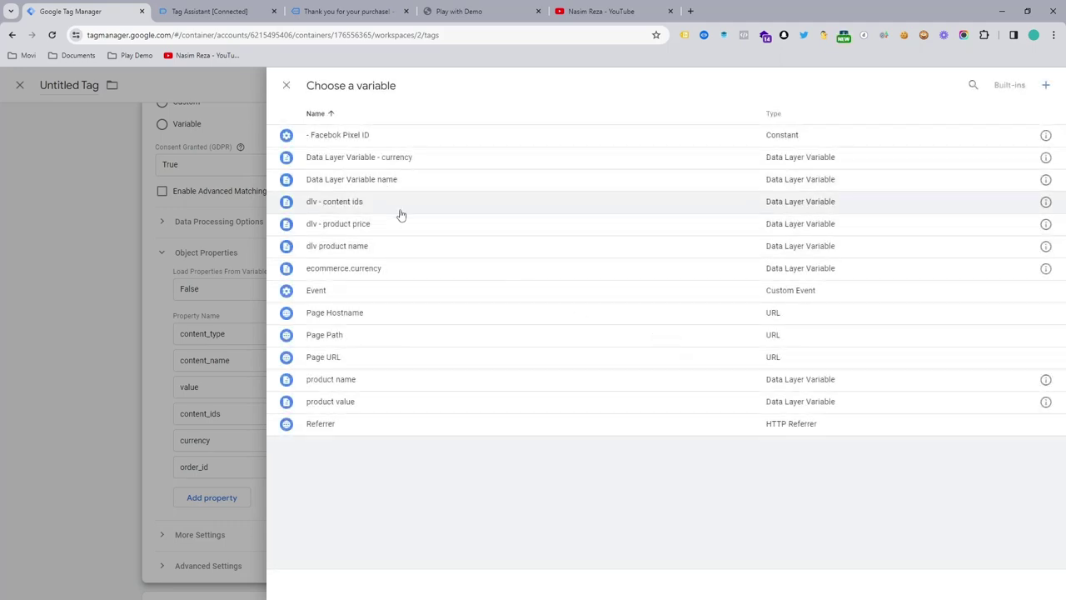
Step: Set content_ids to {{dlv - content ids}} and currency to {{ecommerce.currency}}, then show the order page
{"action": "left_click", "coordinate": [375, 205]}
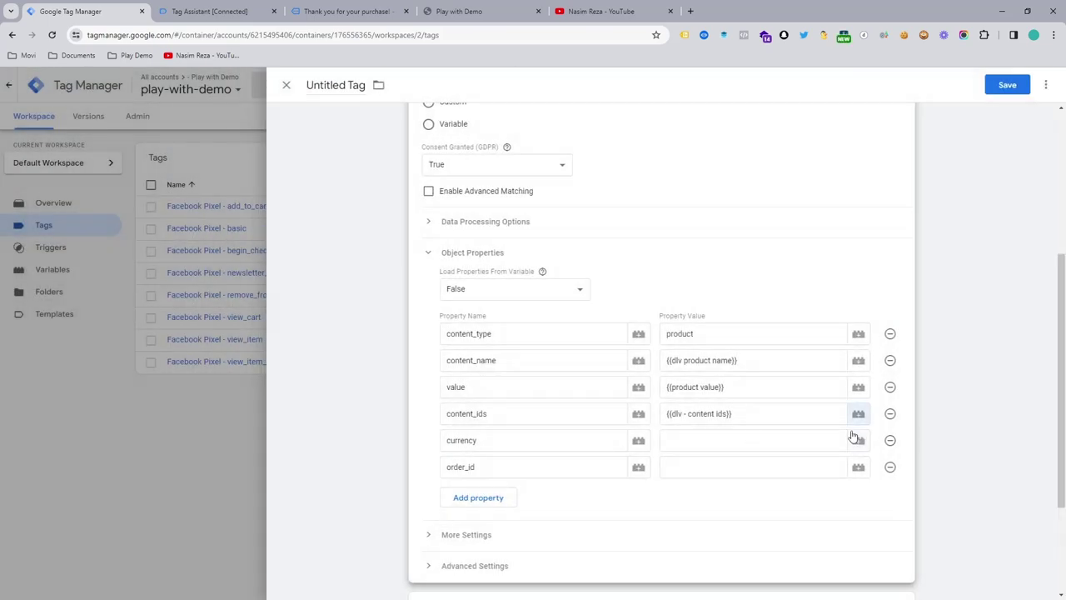
{"action": "left_click", "coordinate": [858, 439]}
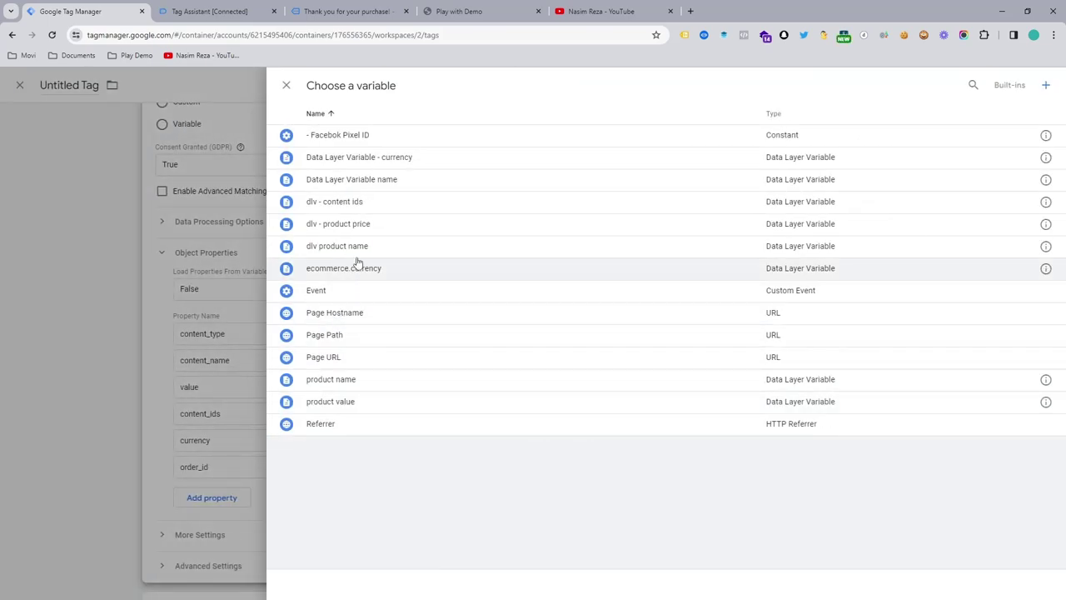
{"action": "left_click", "coordinate": [379, 274]}
{"action": "left_click", "coordinate": [858, 466]}
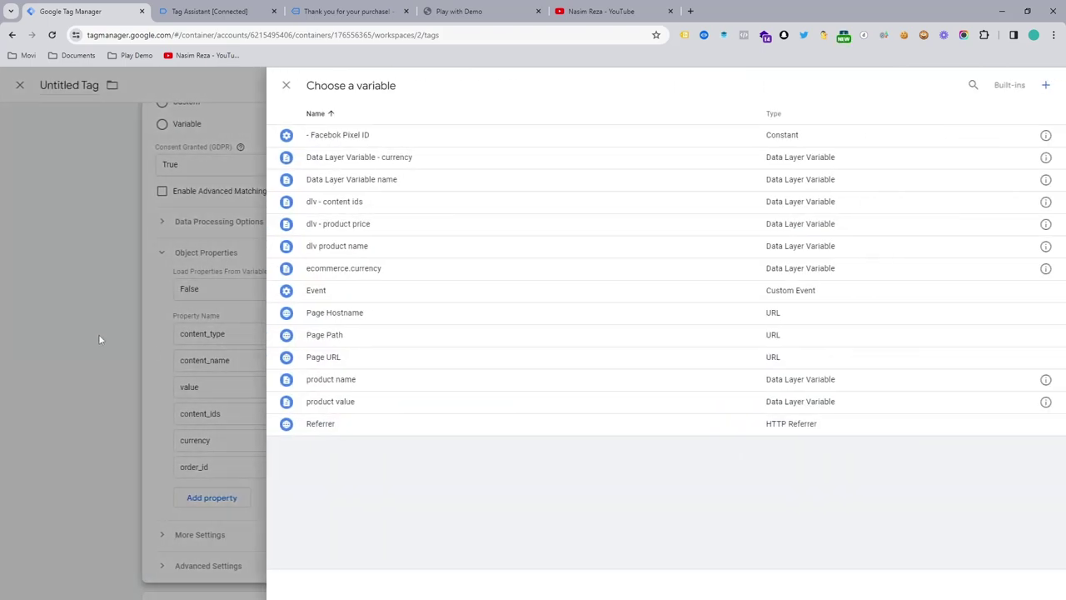
{"action": "left_click", "coordinate": [98, 331]}
{"action": "left_click", "coordinate": [404, 6]}
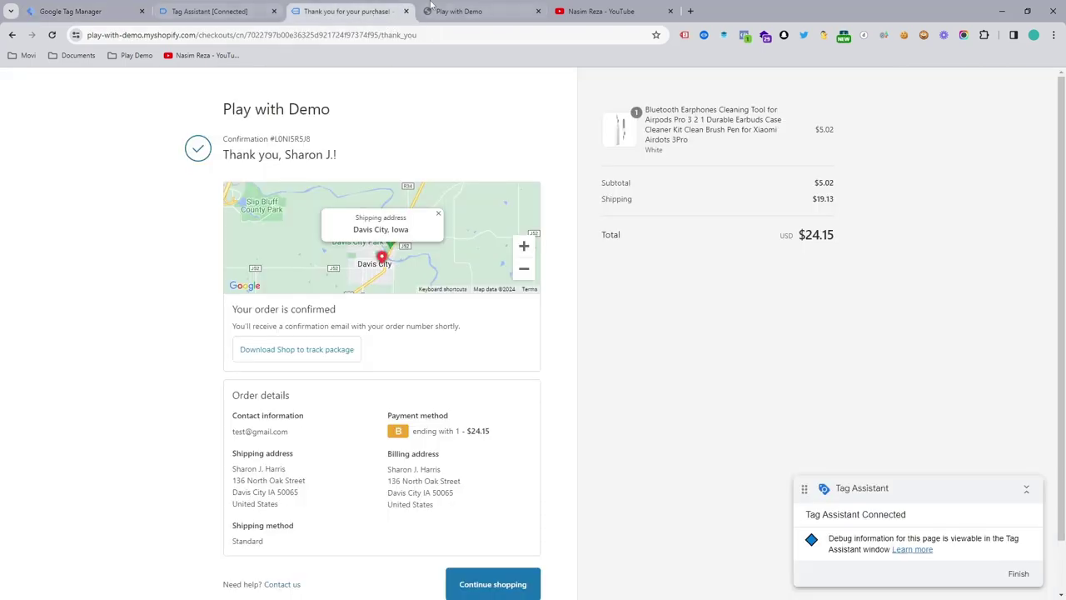
Step: Review the purchase event's keys in datalayer checker, locating ecommerce.transaction_id for the order ID
{"action": "left_click", "coordinate": [439, 9]}
{"action": "left_click", "coordinate": [376, 6]}
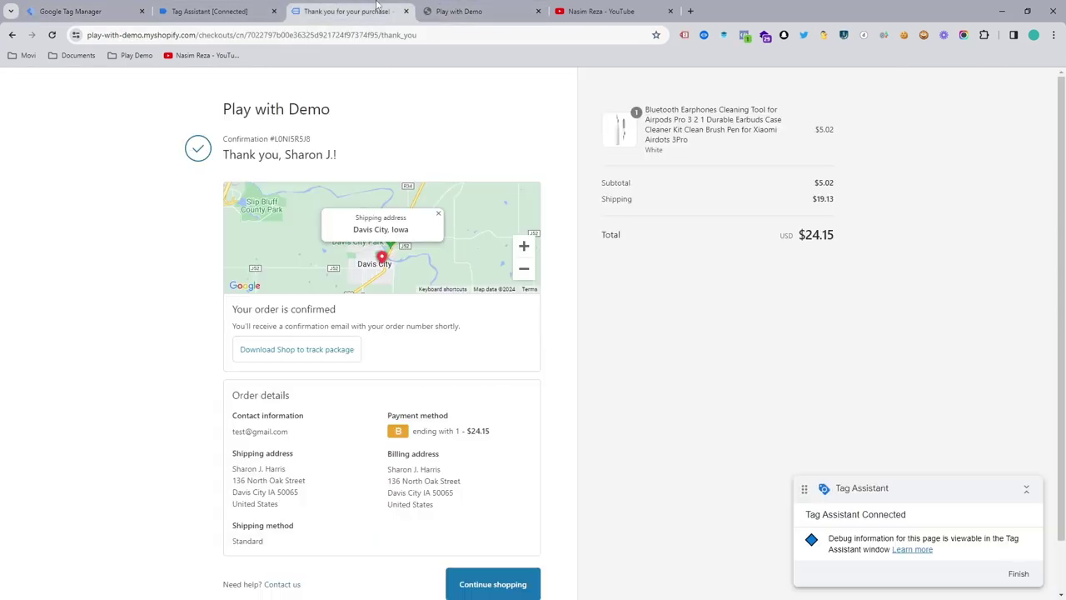
{"action": "left_click", "coordinate": [704, 35]}
{"action": "left_click", "coordinate": [466, 140]}
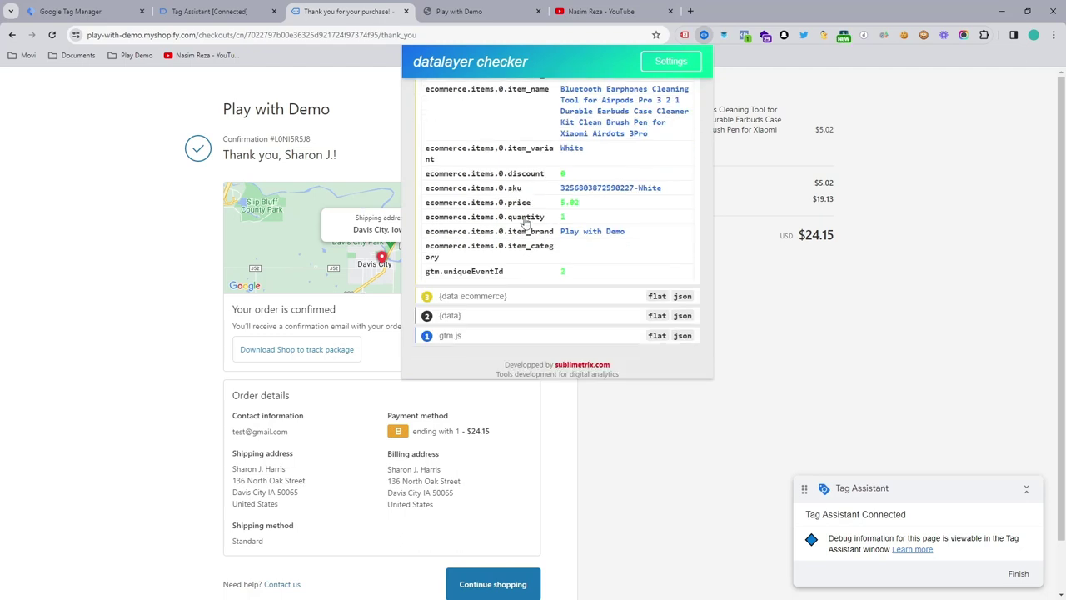
{"action": "scroll", "coordinate": [529, 226], "scroll_direction": "down", "scroll_amount": 3}
{"action": "scroll", "coordinate": [631, 212], "scroll_direction": "up", "scroll_amount": 3}
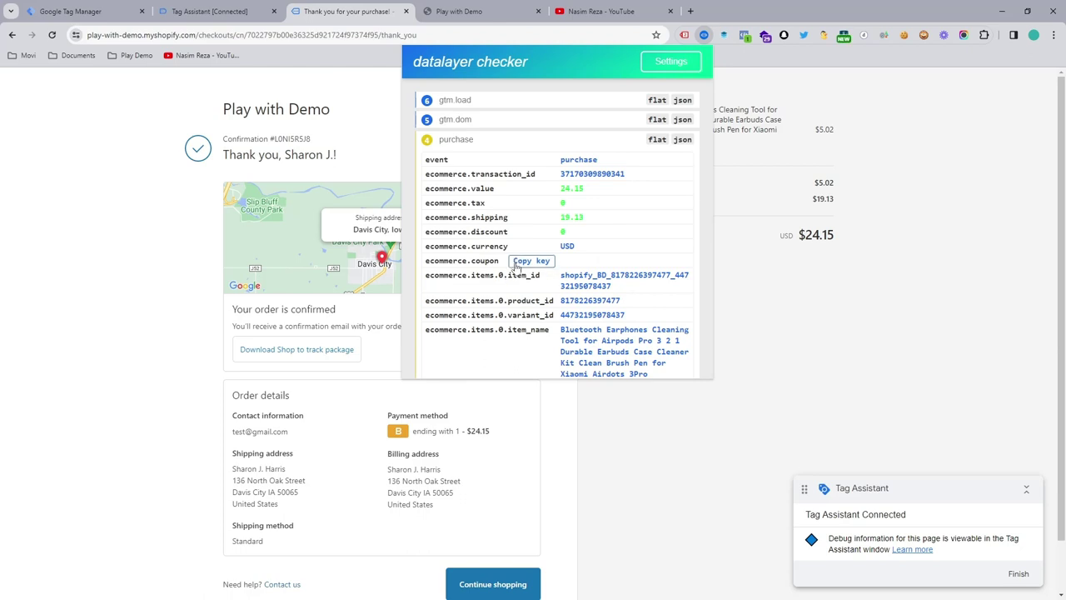
{"action": "scroll", "coordinate": [512, 251], "scroll_direction": "down", "scroll_amount": 3}
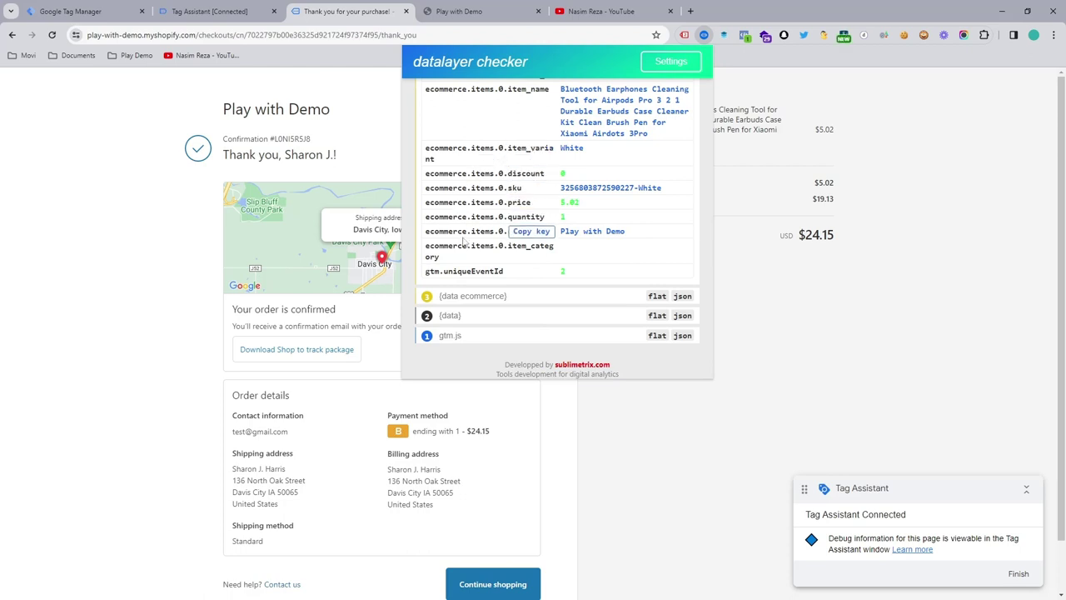
{"action": "mouse_move", "coordinate": [623, 234]}
{"action": "scroll", "coordinate": [622, 234], "scroll_direction": "up", "scroll_amount": 3}
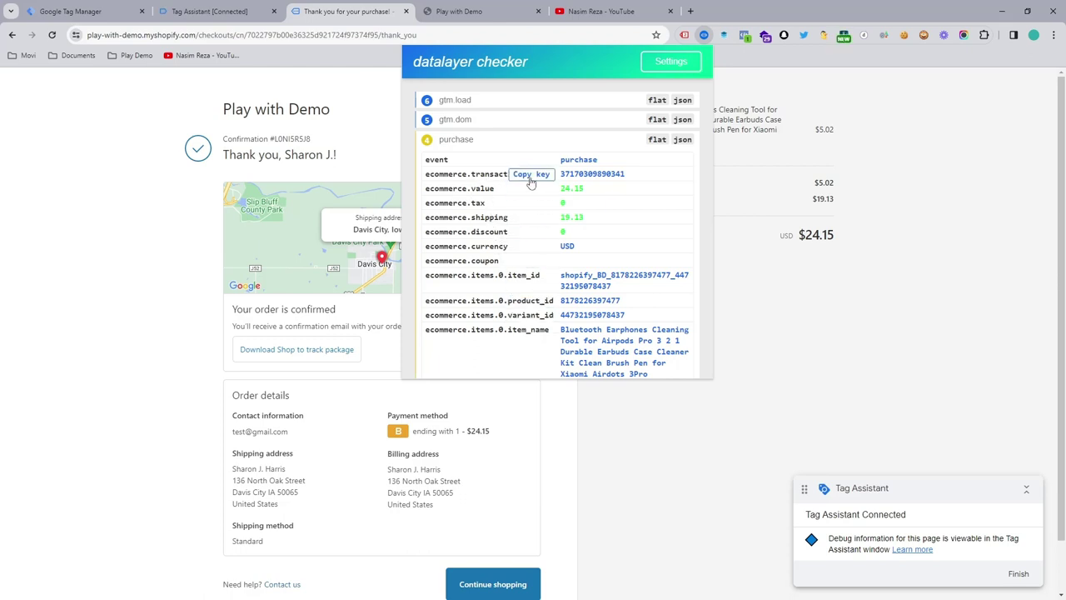
Step: Start a Data Layer Variable for the order_id value with key ecommerce.transaction_id
{"action": "key", "text": "ctrl+shift+Tab"}
{"action": "key", "text": "ctrl+shift+Tab"}
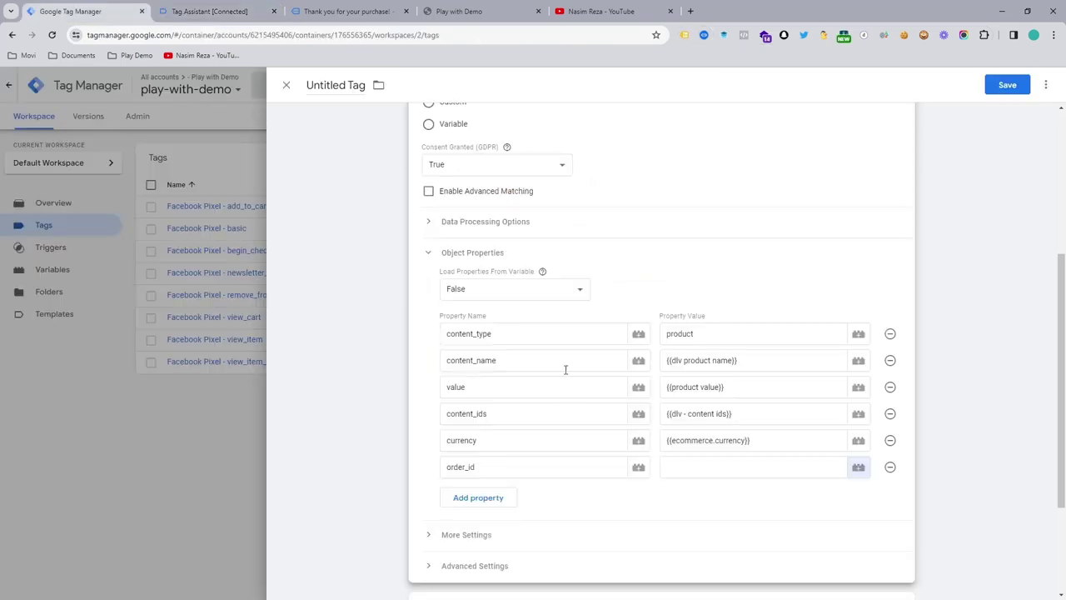
{"action": "left_click", "coordinate": [857, 467]}
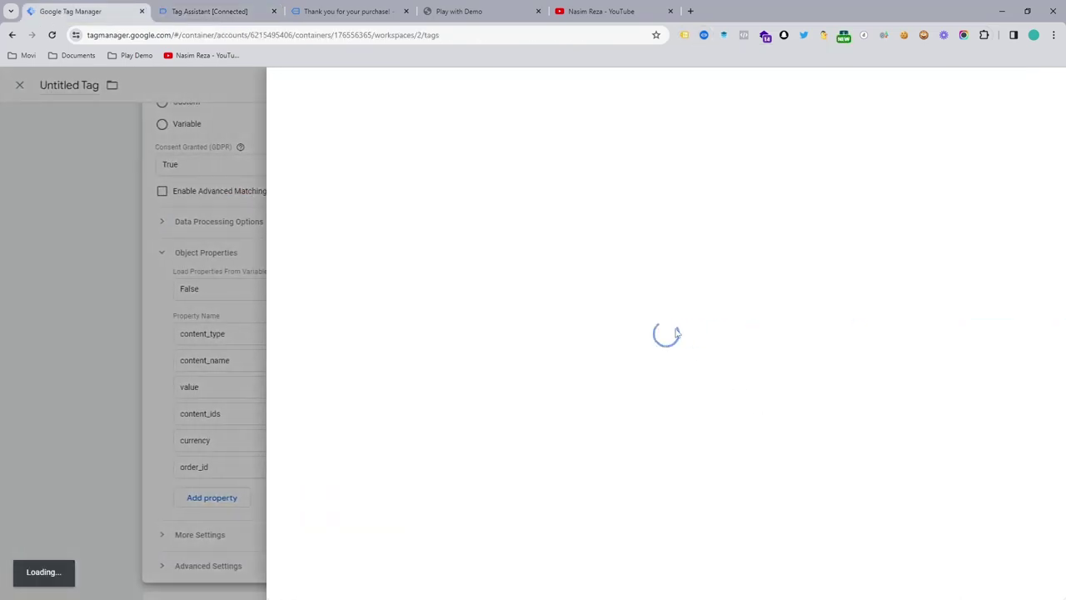
{"action": "left_click", "coordinate": [1046, 85]}
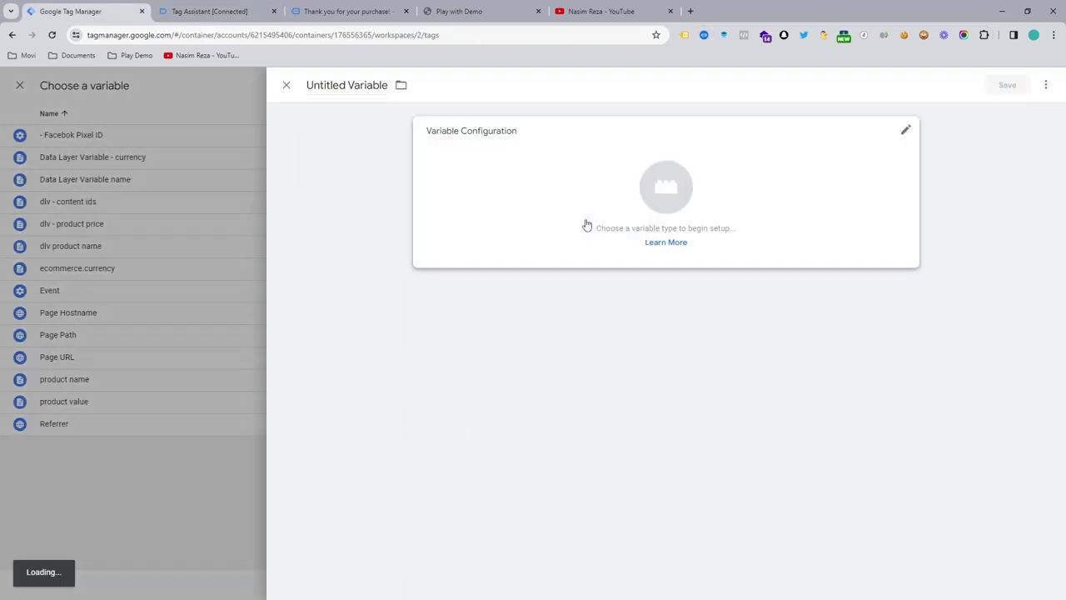
{"action": "left_click", "coordinate": [656, 262]}
{"action": "left_click", "coordinate": [815, 346]}
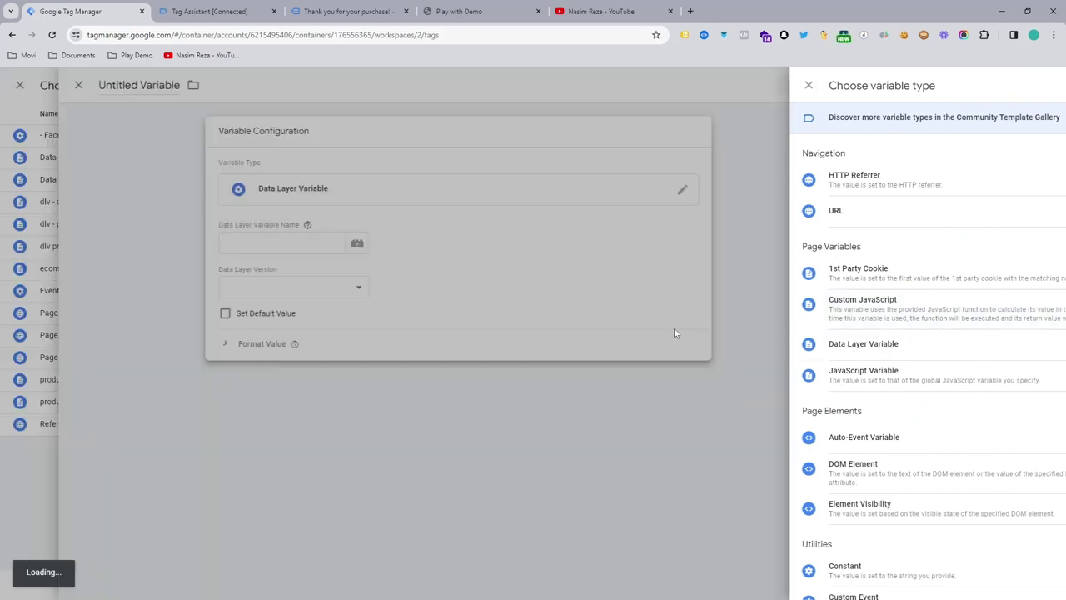
{"action": "left_click", "coordinate": [485, 242]}
{"action": "type", "text": "ecommerce.transaction_id"}
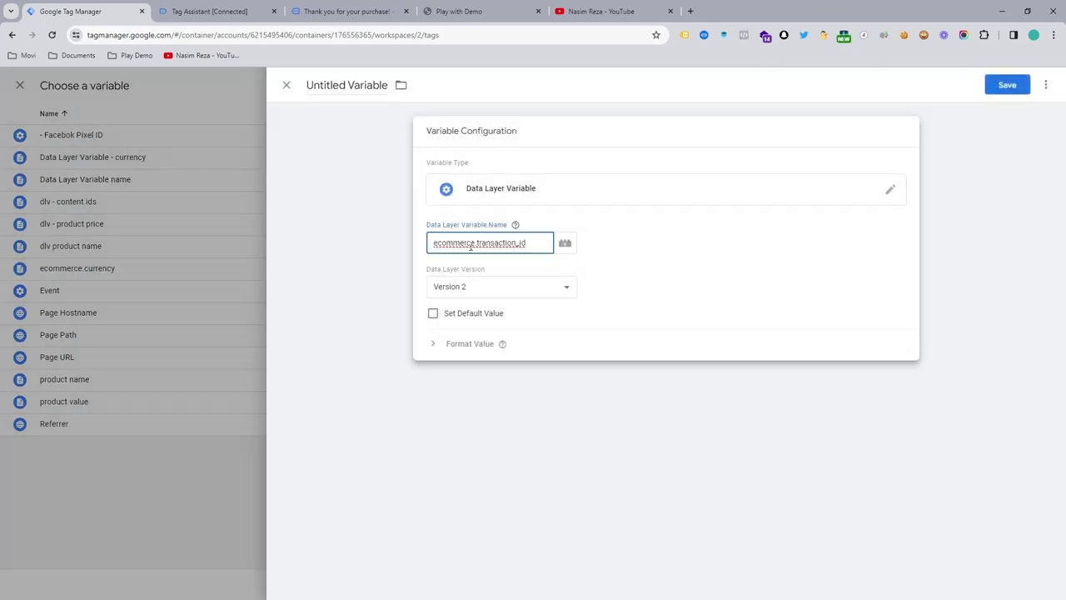
{"action": "left_click_drag", "start_coordinate": [478, 242], "coordinate": [528, 242]}
Step: Save the variable as ecommerce.transaction_id so it fills the order_id value
{"action": "left_click", "coordinate": [990, 88]}
{"action": "type", "text": "ecommerce.transaction_id"}
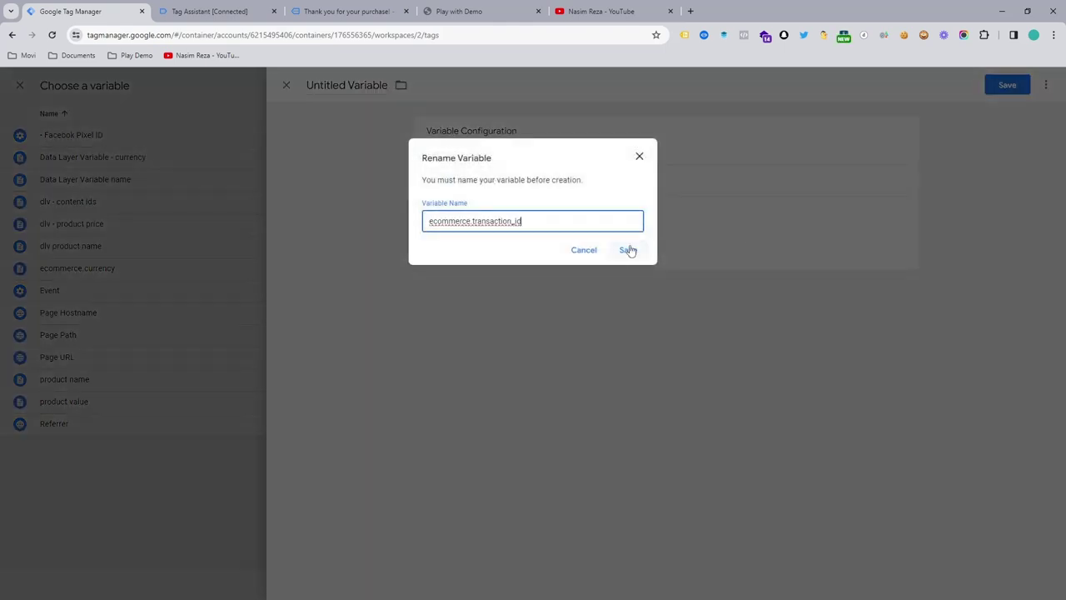
{"action": "left_click", "coordinate": [626, 248]}
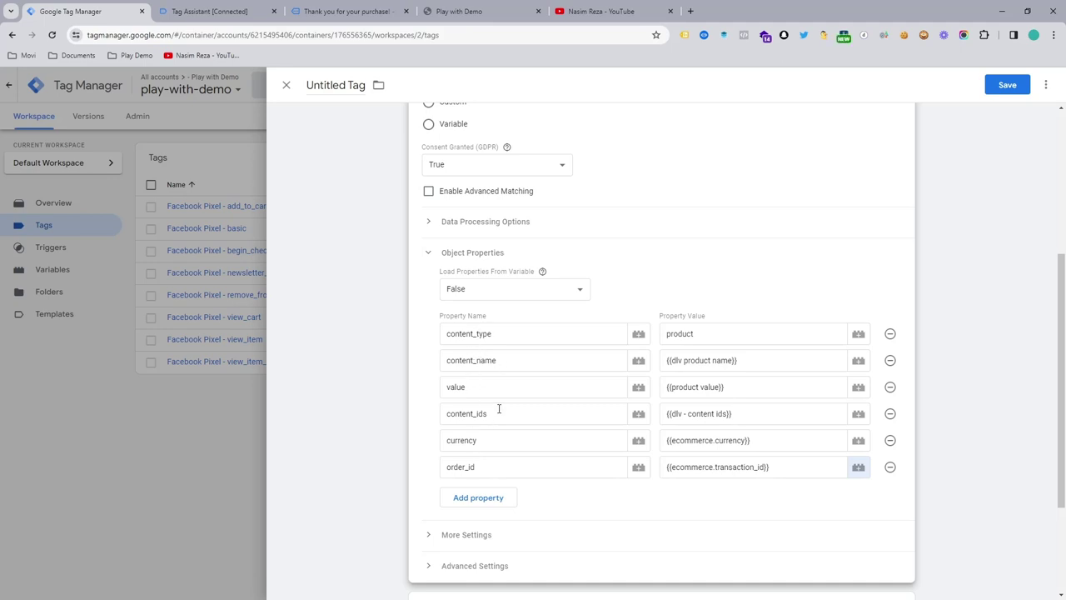
{"action": "scroll", "coordinate": [523, 427], "scroll_direction": "down", "scroll_amount": 2}
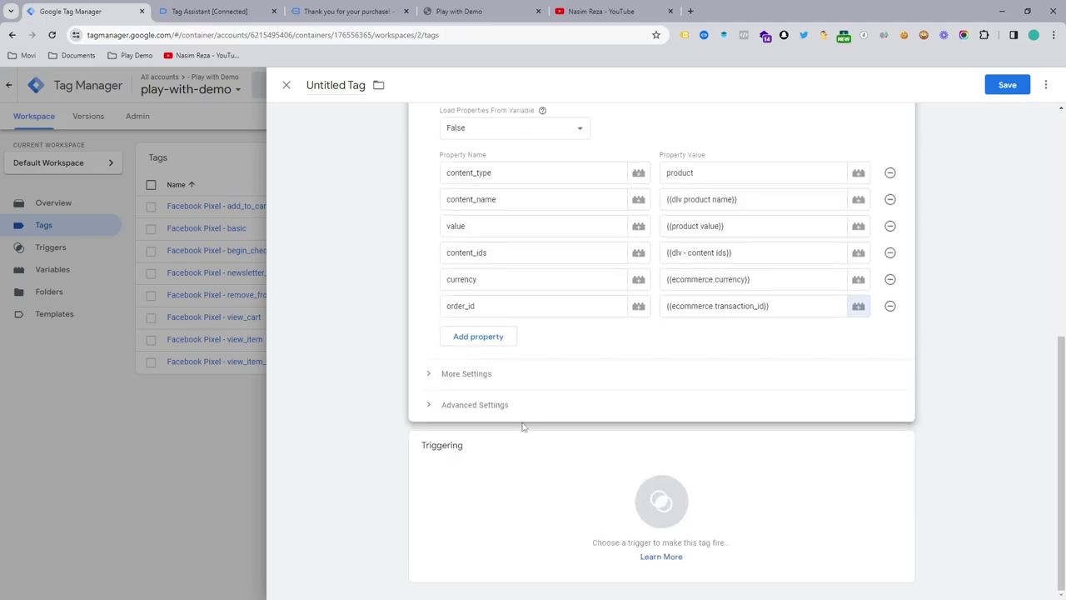
{"action": "scroll", "coordinate": [621, 287], "scroll_direction": "up", "scroll_amount": 3}
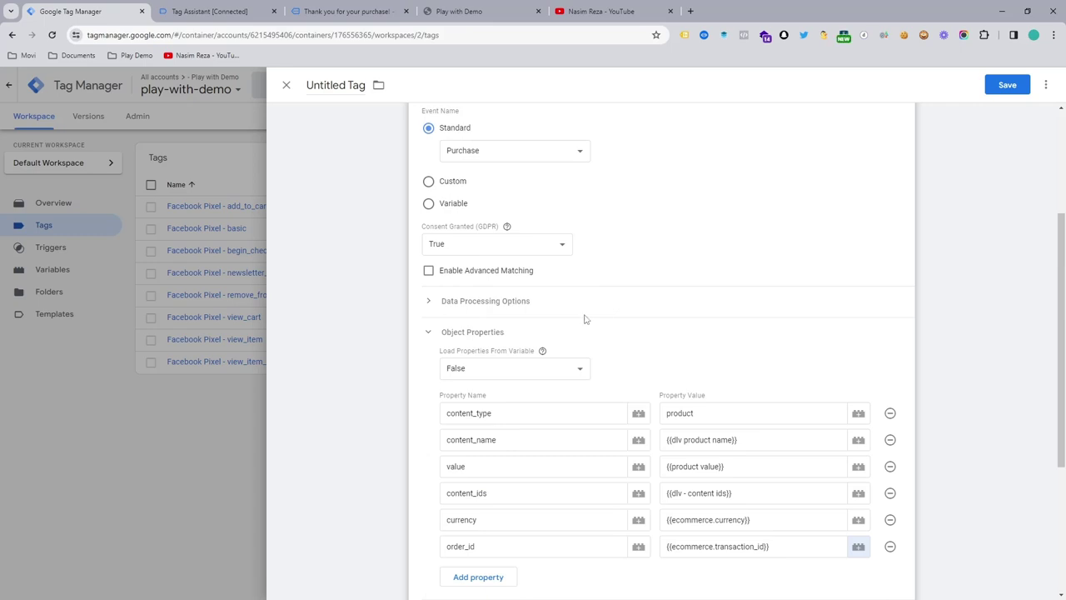
{"action": "scroll", "coordinate": [541, 336], "scroll_direction": "down", "scroll_amount": 3}
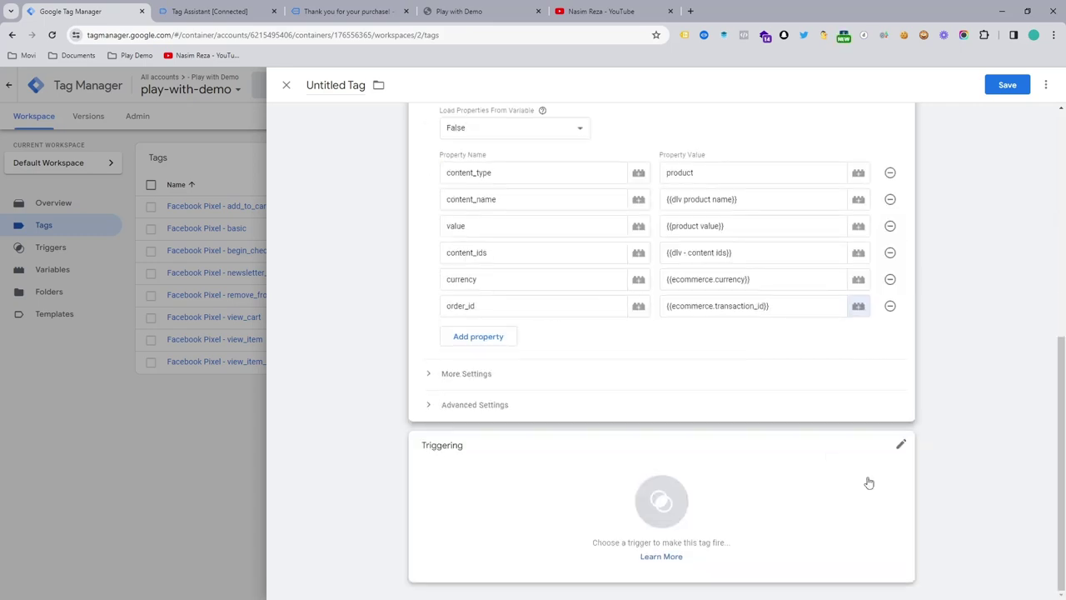
{"action": "scroll", "coordinate": [854, 354], "scroll_direction": "up", "scroll_amount": 1}
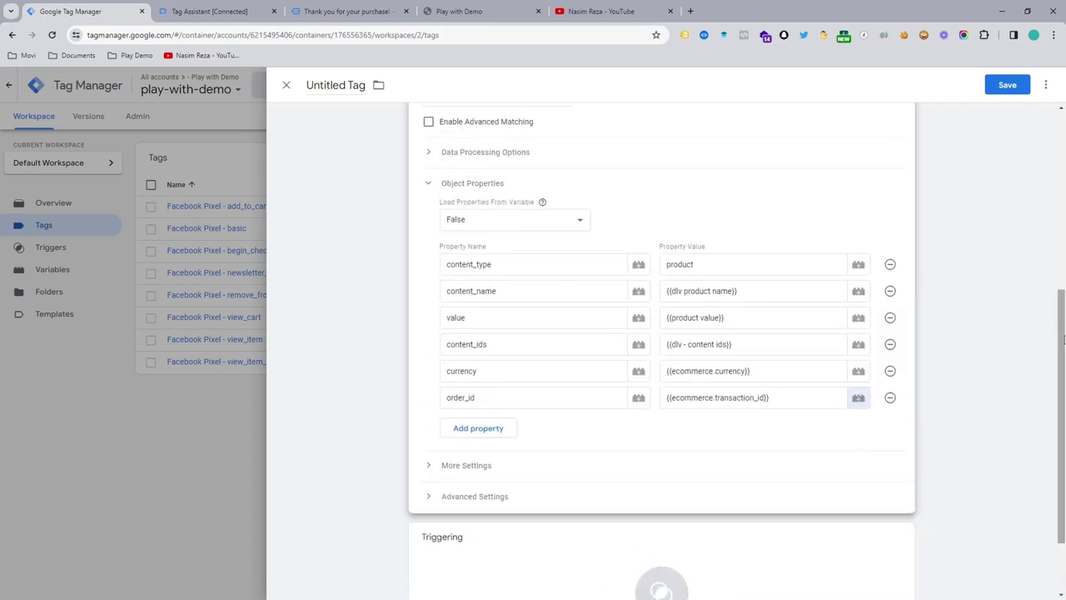
{"action": "scroll", "coordinate": [531, 511], "scroll_direction": "down", "scroll_amount": 1}
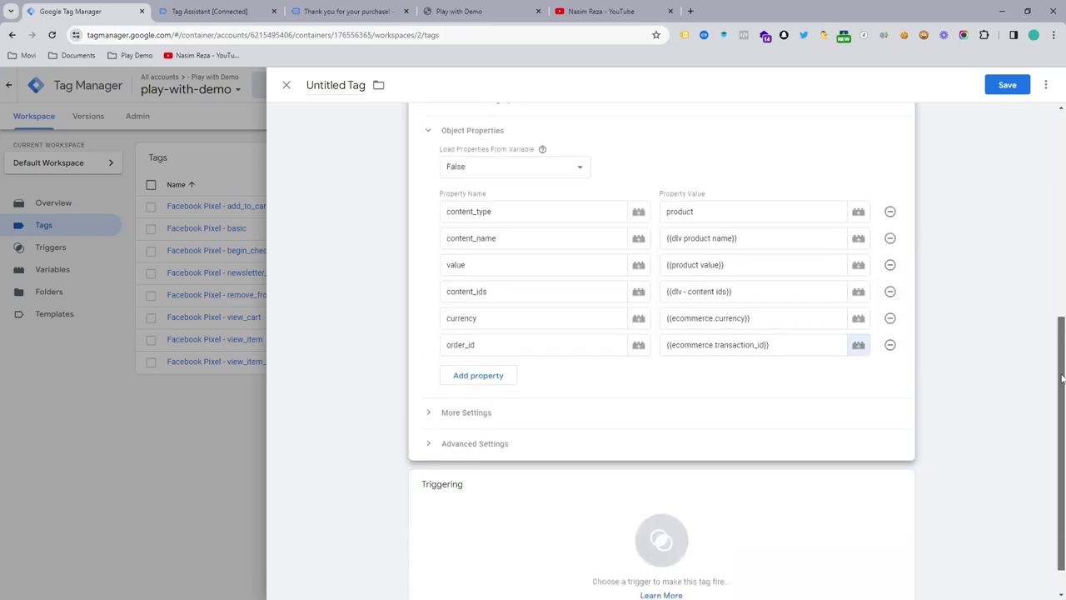
Step: Create a Custom Event trigger with event name purchase, copied from Tag Assistant
{"action": "left_click", "coordinate": [490, 488]}
{"action": "left_click", "coordinate": [1045, 89]}
{"action": "left_click", "coordinate": [598, 223]}
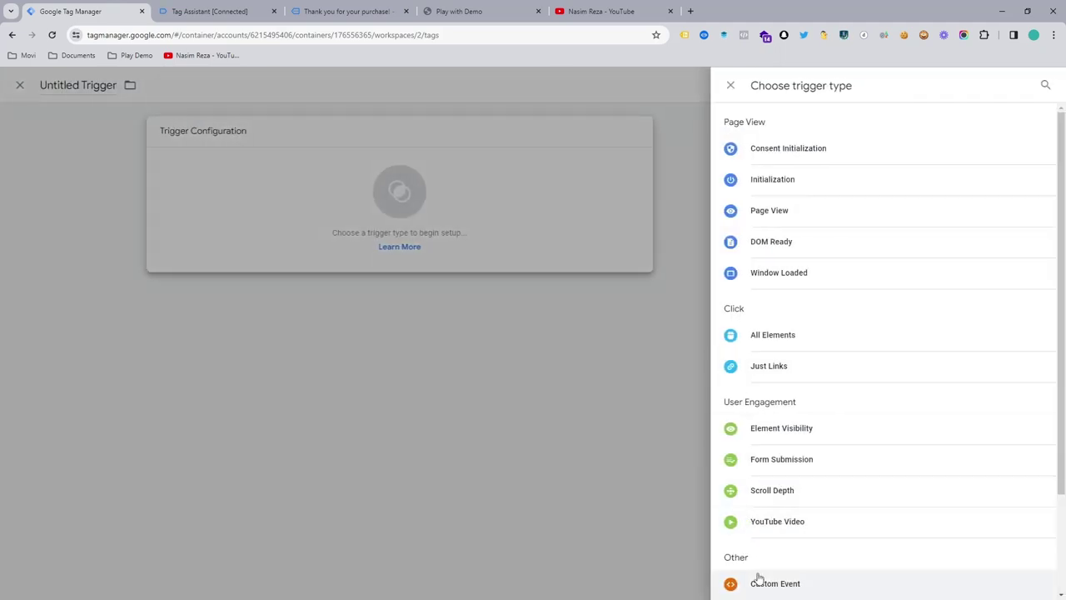
{"action": "left_click", "coordinate": [759, 583]}
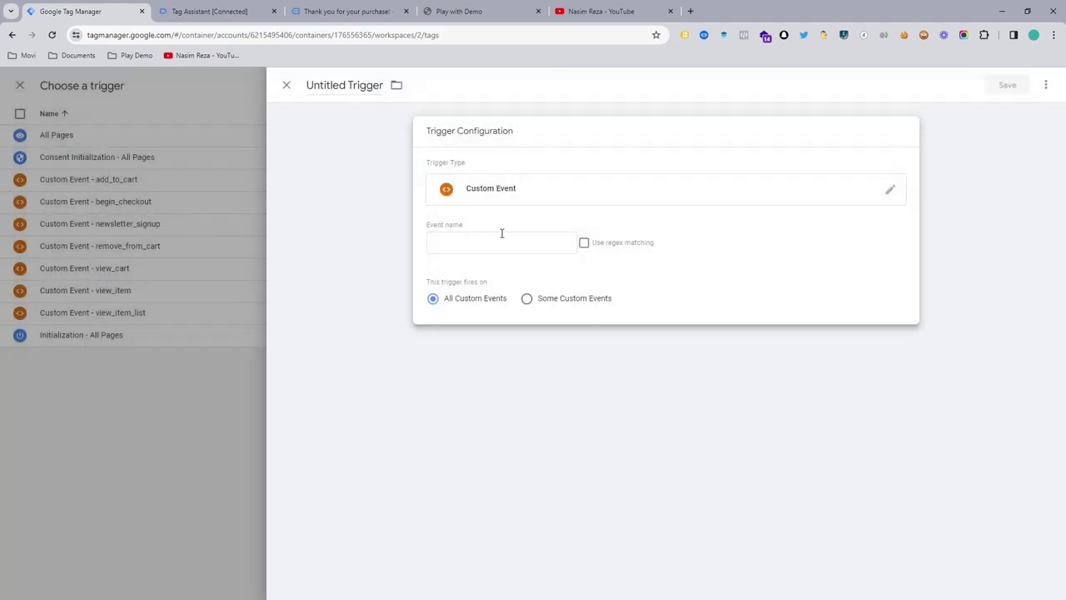
{"action": "left_click", "coordinate": [224, 5]}
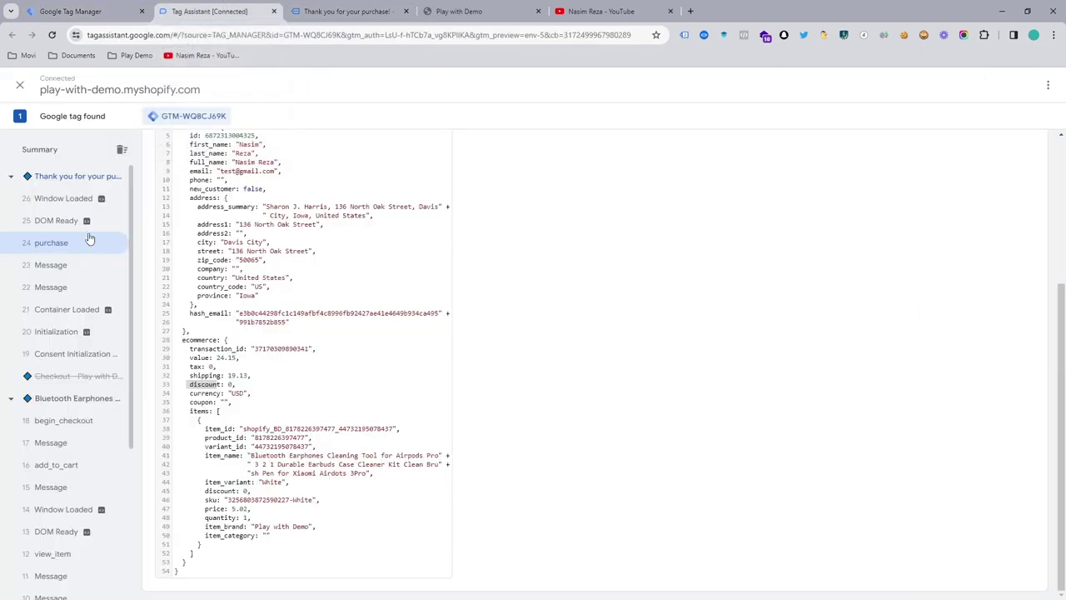
{"action": "scroll", "coordinate": [250, 246], "scroll_direction": "up", "scroll_amount": 3}
{"action": "double_click", "coordinate": [261, 215]}
{"action": "key", "text": "ctrl+c"}
{"action": "left_click", "coordinate": [79, 11]}
{"action": "left_click", "coordinate": [506, 247]}
{"action": "key", "text": "ctrl+v"}
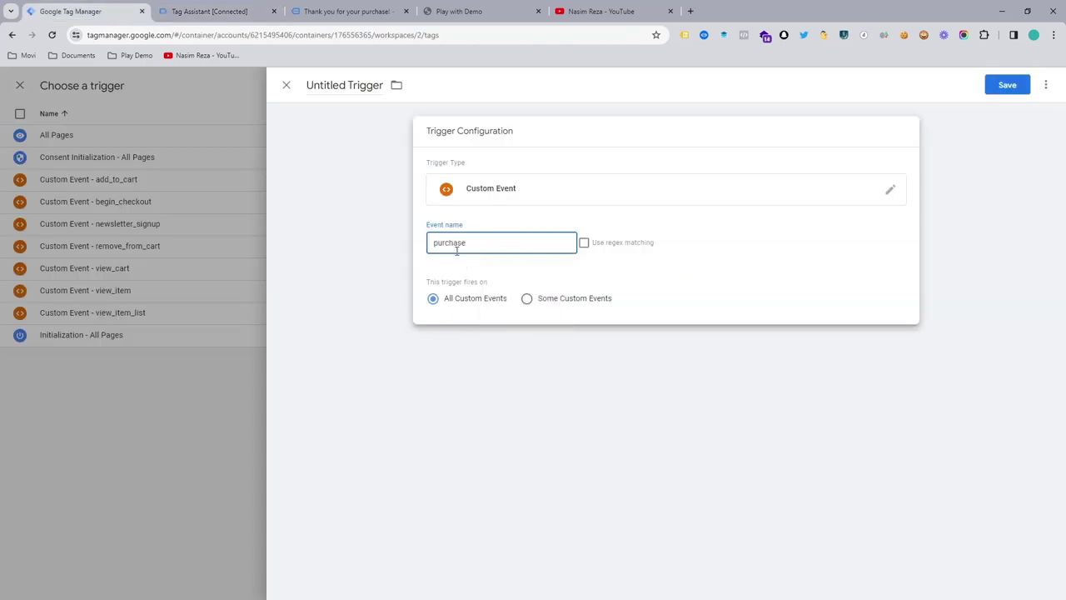
Step: Save the trigger under the name 'Custom Event - purchase'
{"action": "left_click", "coordinate": [1005, 85]}
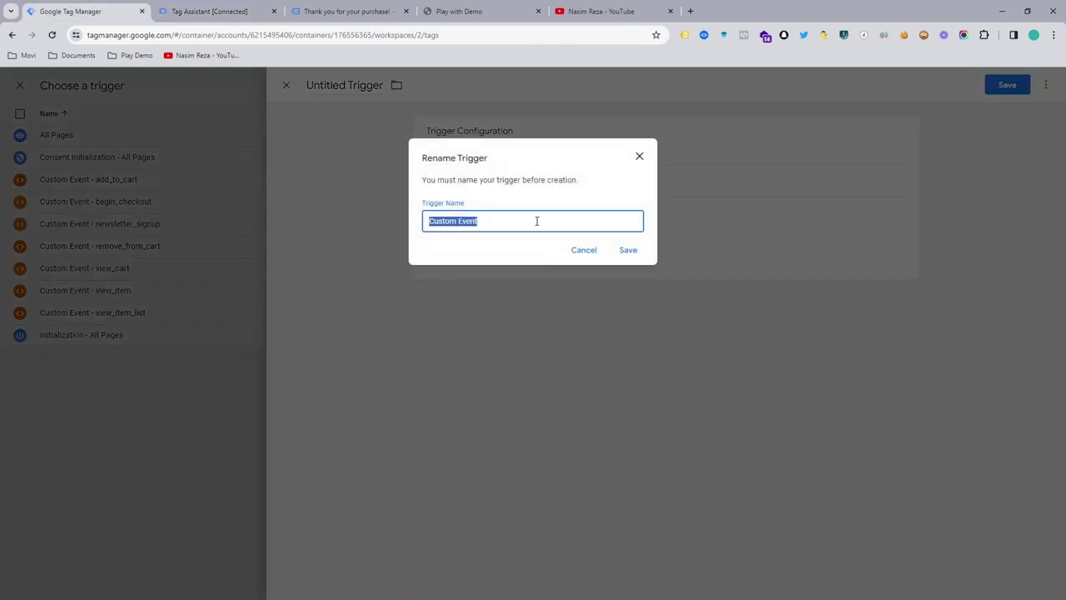
{"action": "left_click", "coordinate": [536, 221]}
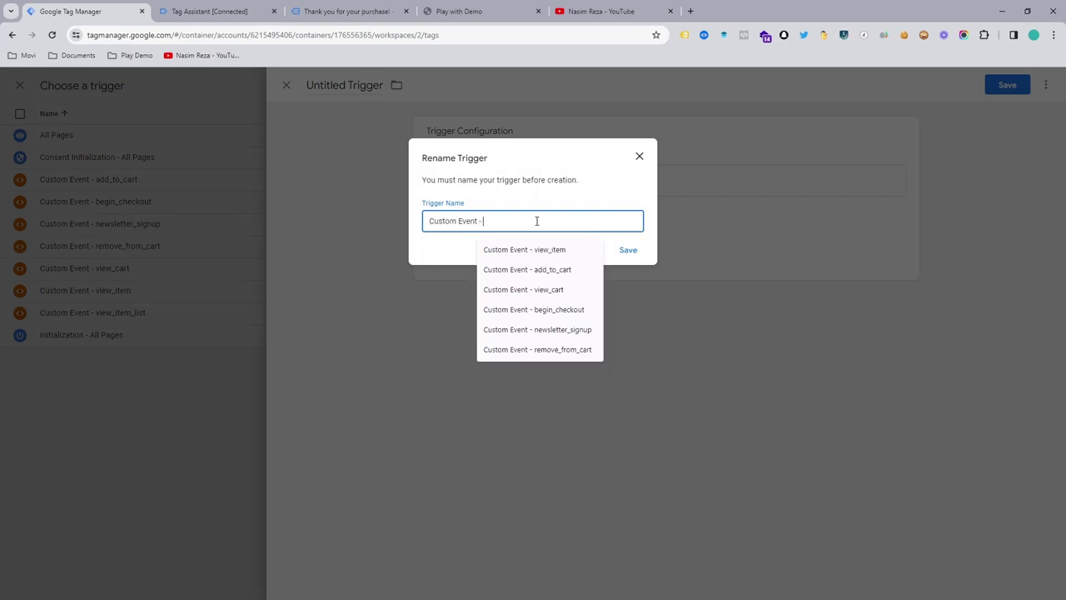
{"action": "type", "text": "-"}
{"action": "key", "text": "ctrl+v"}
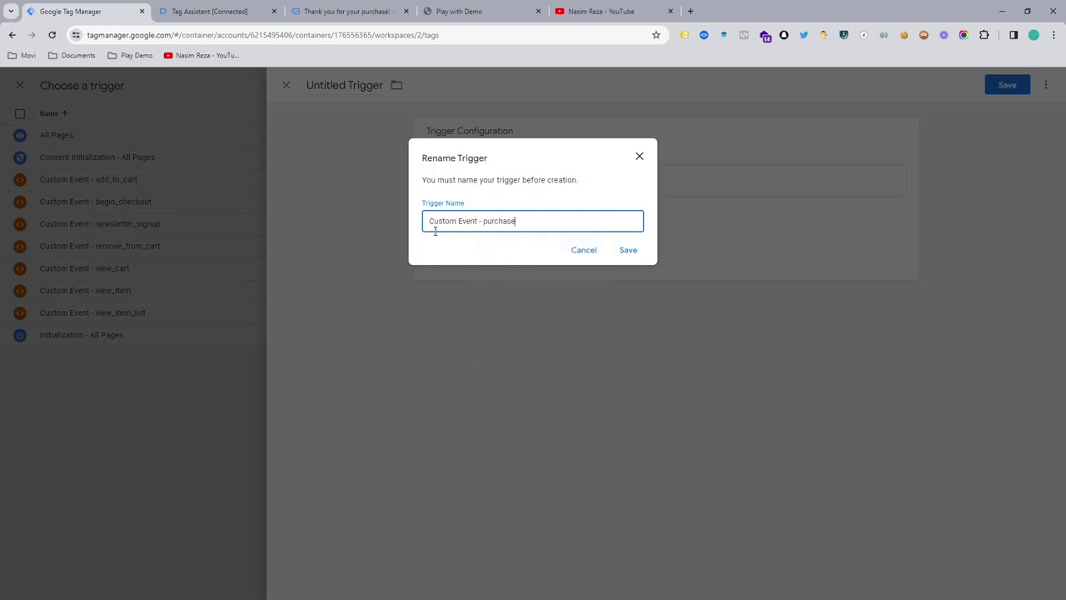
{"action": "left_click", "coordinate": [628, 252]}
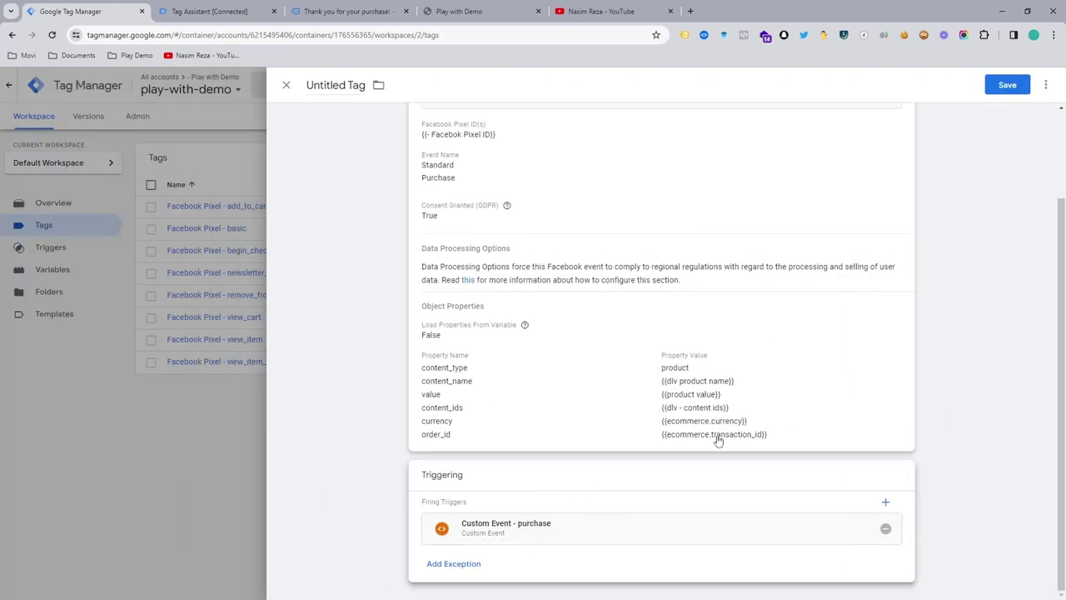
Step: Save the tag as 'Facebook Pixel - purchase'
{"action": "left_click", "coordinate": [1007, 84]}
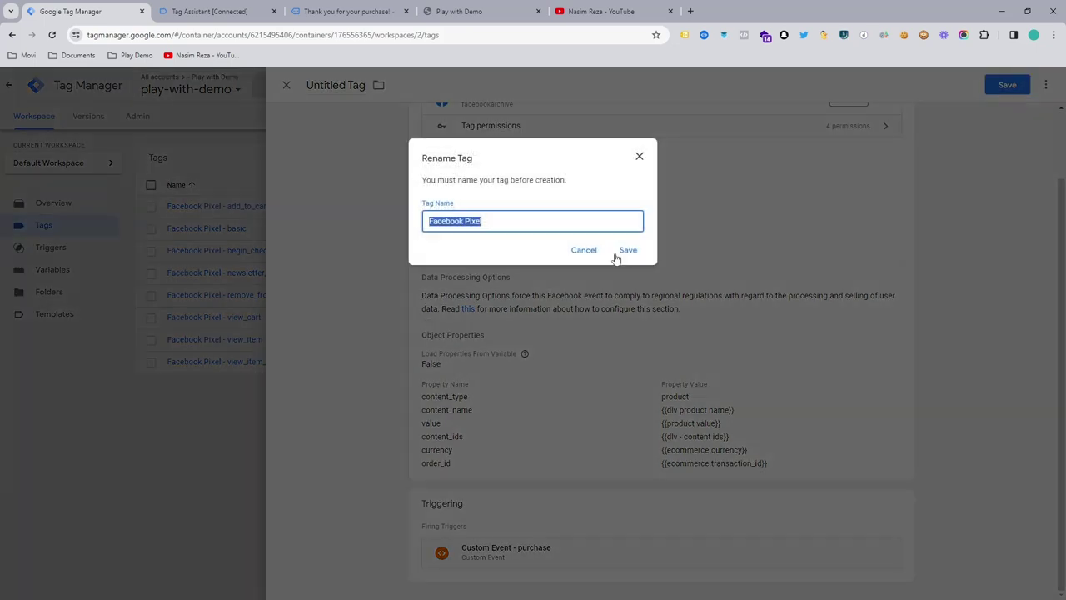
{"action": "left_click", "coordinate": [577, 223]}
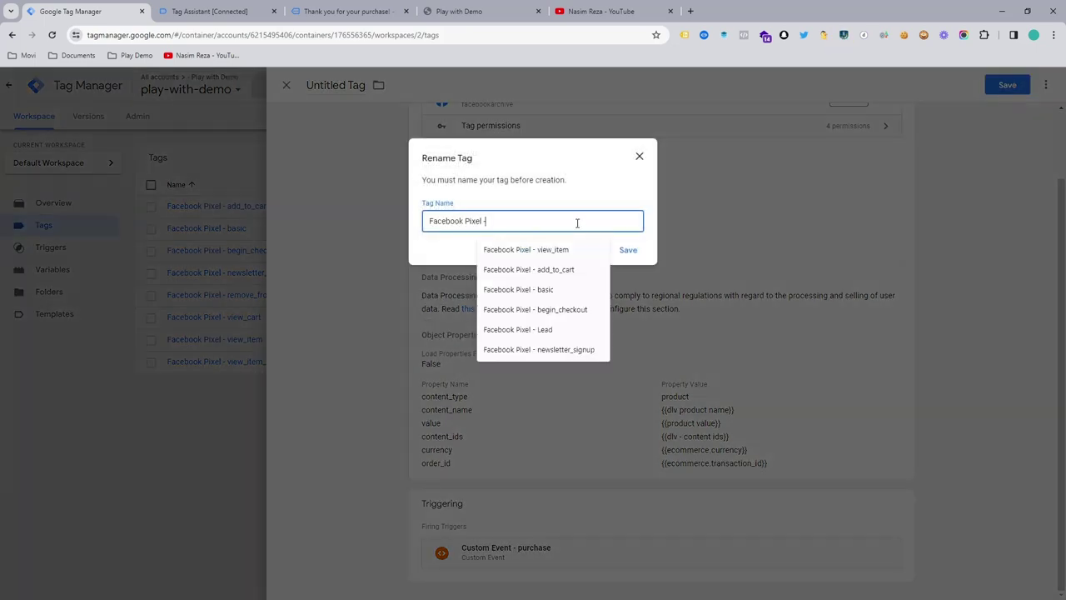
{"action": "type", "text": "- purchase"}
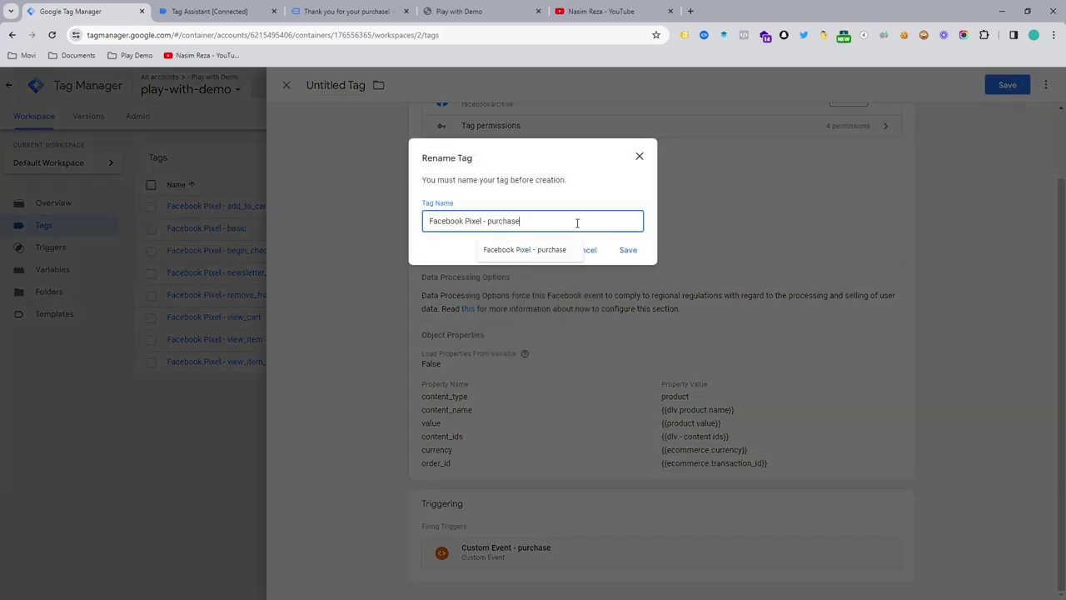
{"action": "left_click", "coordinate": [628, 250]}
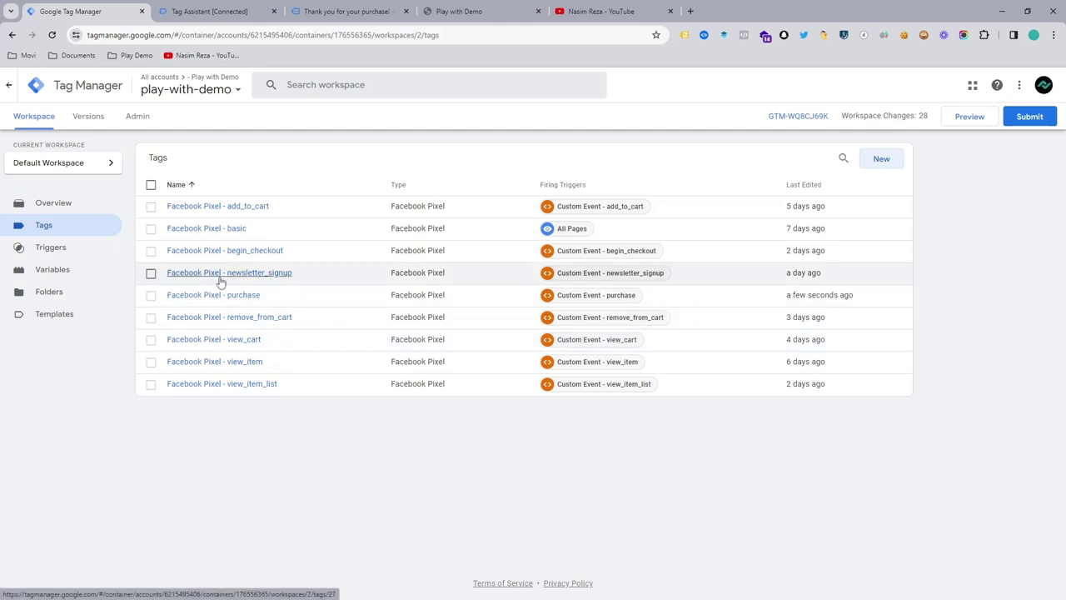
Step: Toggle the tag list's select-all checkbox, then launch Preview for the workspace
{"action": "left_click", "coordinate": [151, 184]}
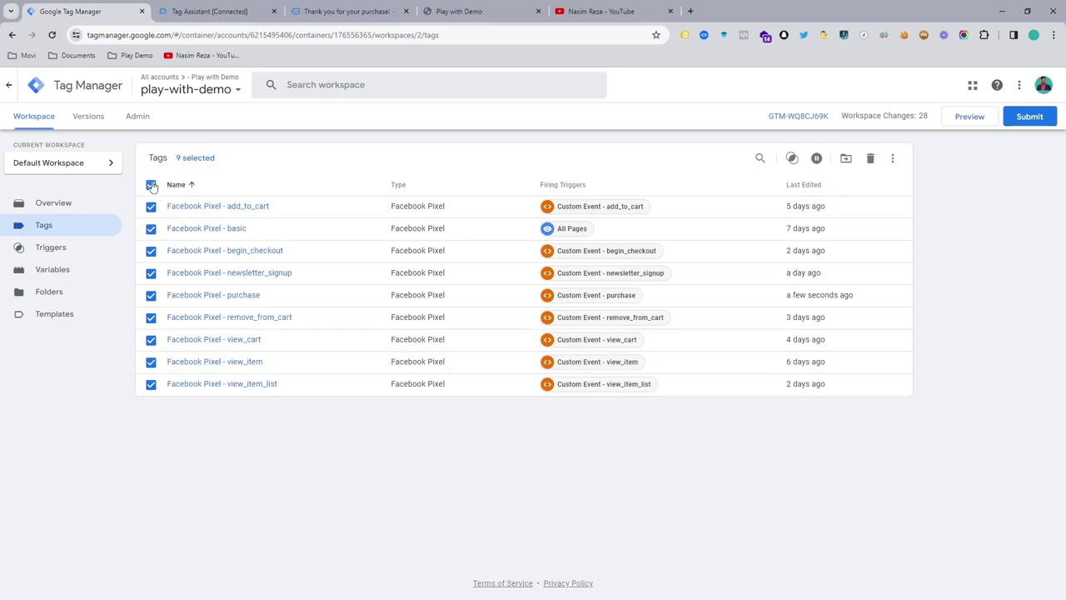
{"action": "left_click", "coordinate": [151, 185]}
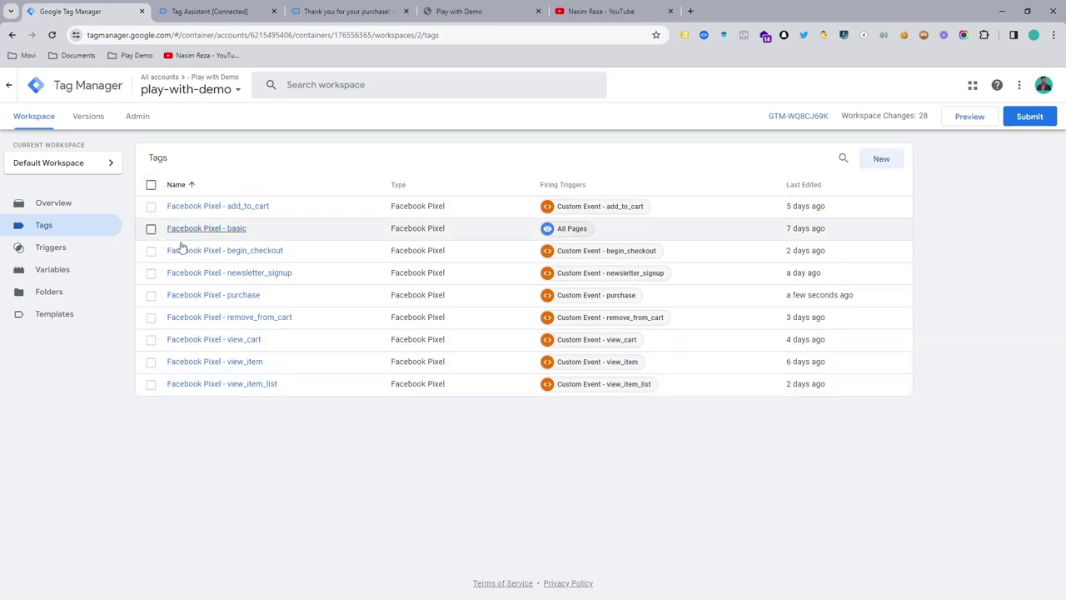
{"action": "left_click", "coordinate": [151, 185]}
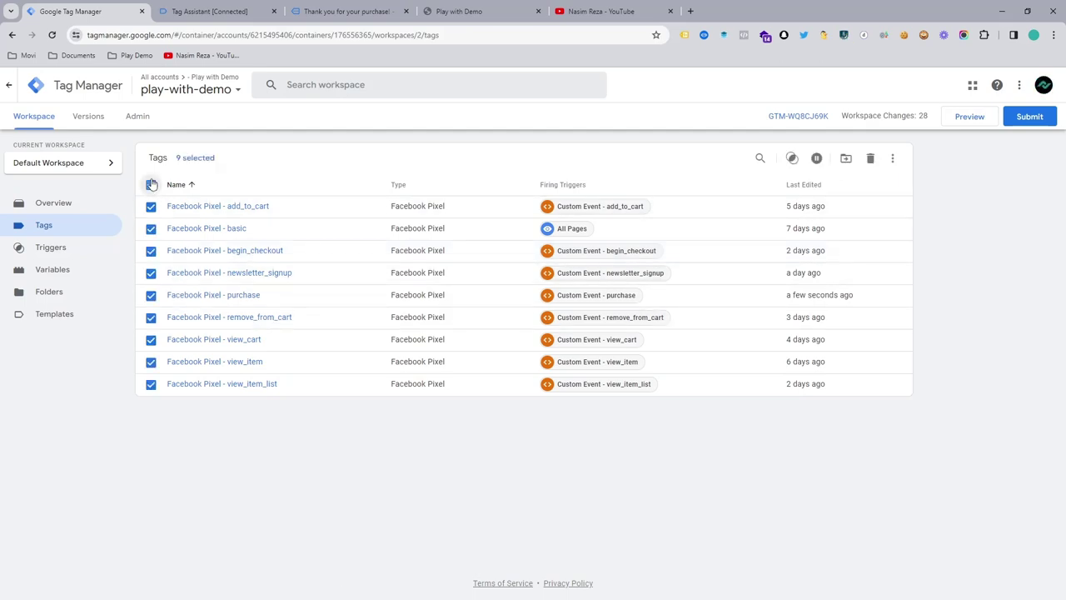
{"action": "left_click", "coordinate": [150, 185]}
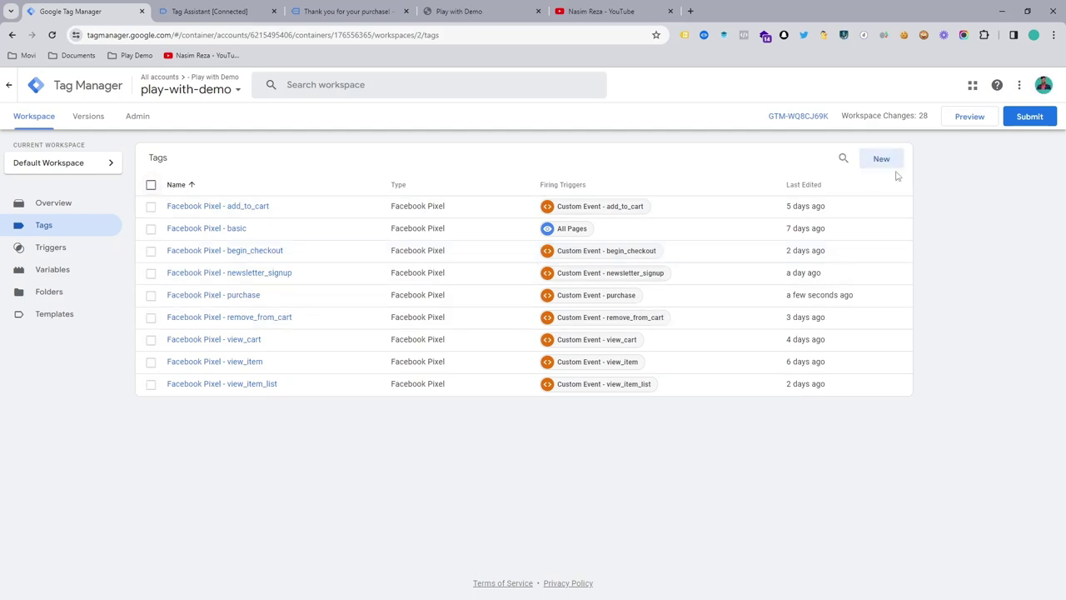
{"action": "left_click", "coordinate": [971, 117]}
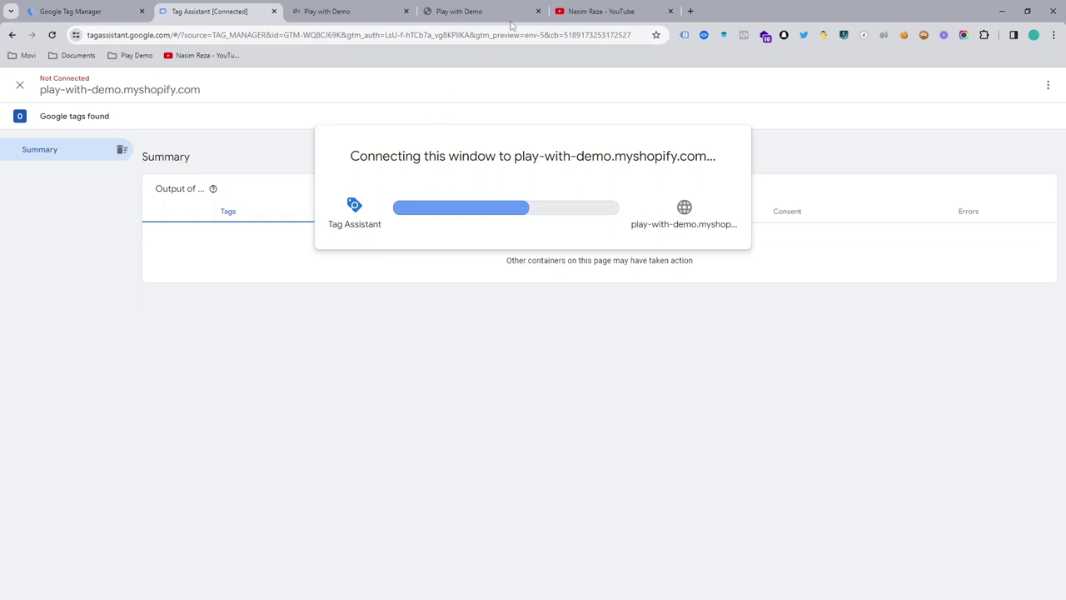
Step: Finish connecting Tag Assistant and expand Tags Not Fired to list the eight unfired tags
{"action": "left_click", "coordinate": [538, 11]}
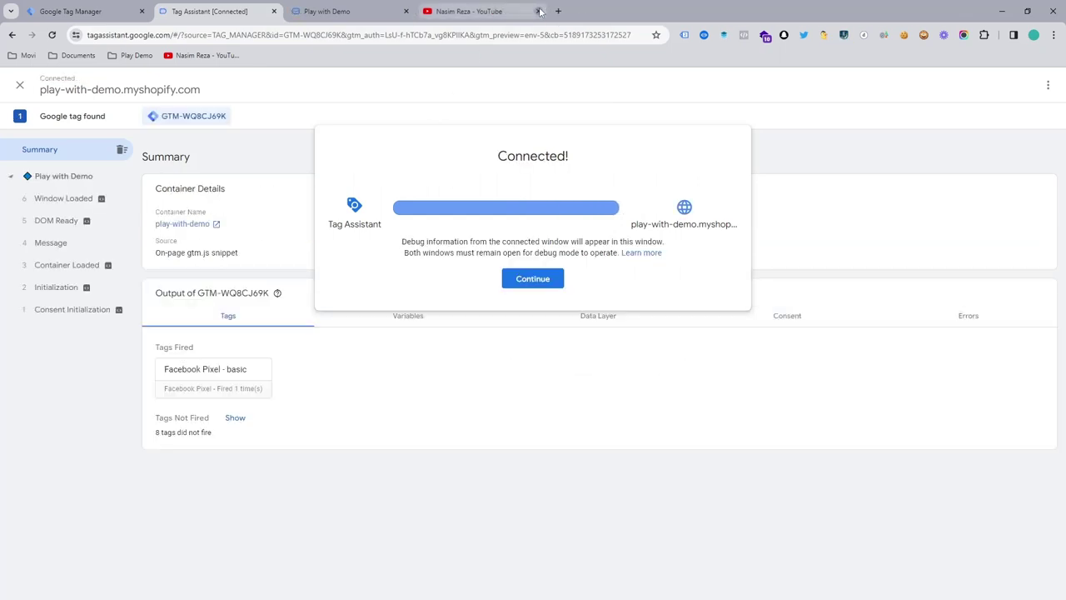
{"action": "left_click", "coordinate": [533, 280]}
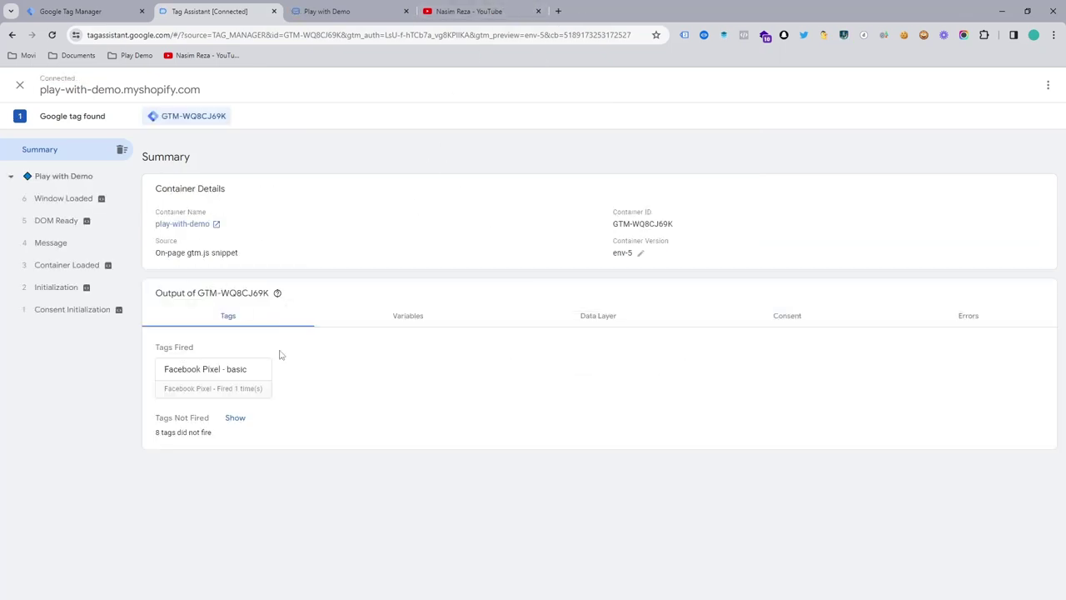
{"action": "left_click", "coordinate": [328, 8]}
{"action": "left_click", "coordinate": [209, 11]}
{"action": "left_click", "coordinate": [236, 419]}
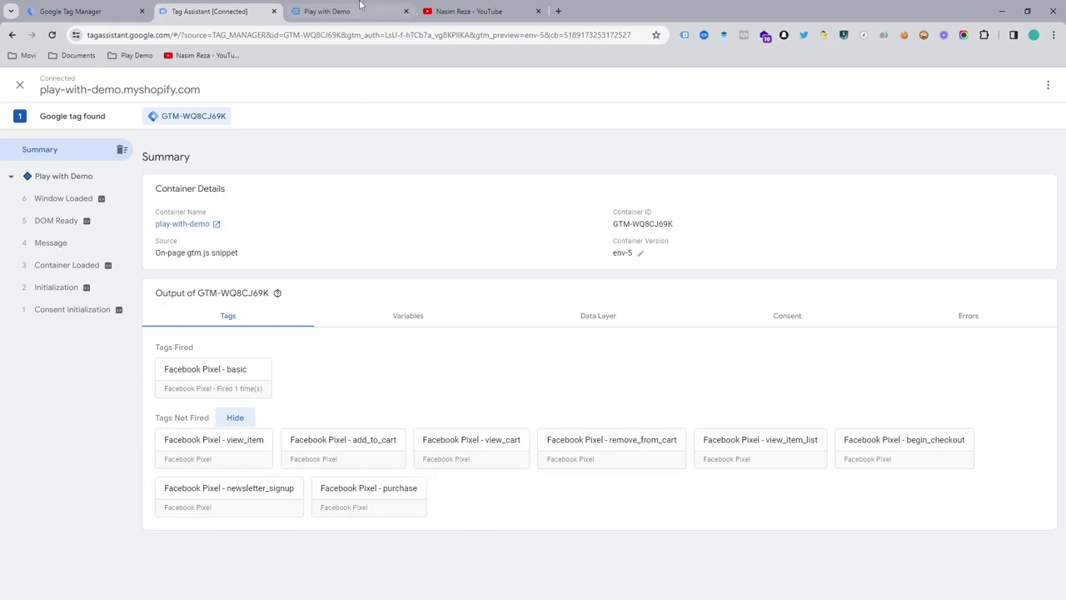
Step: Add the anti-spy iPhone screen protector to the cart in the Shopify store and view the cart
{"action": "key", "text": "ctrl+Tab"}
{"action": "scroll", "coordinate": [714, 380], "scroll_direction": "down", "scroll_amount": 3}
{"action": "scroll", "coordinate": [634, 372], "scroll_direction": "down", "scroll_amount": 5}
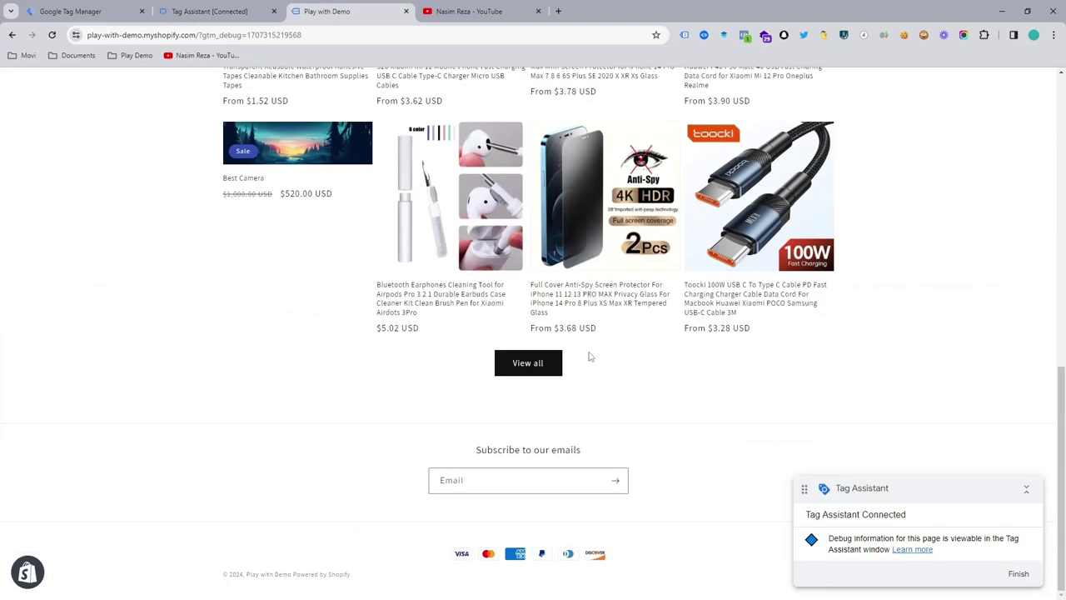
{"action": "left_click", "coordinate": [584, 198]}
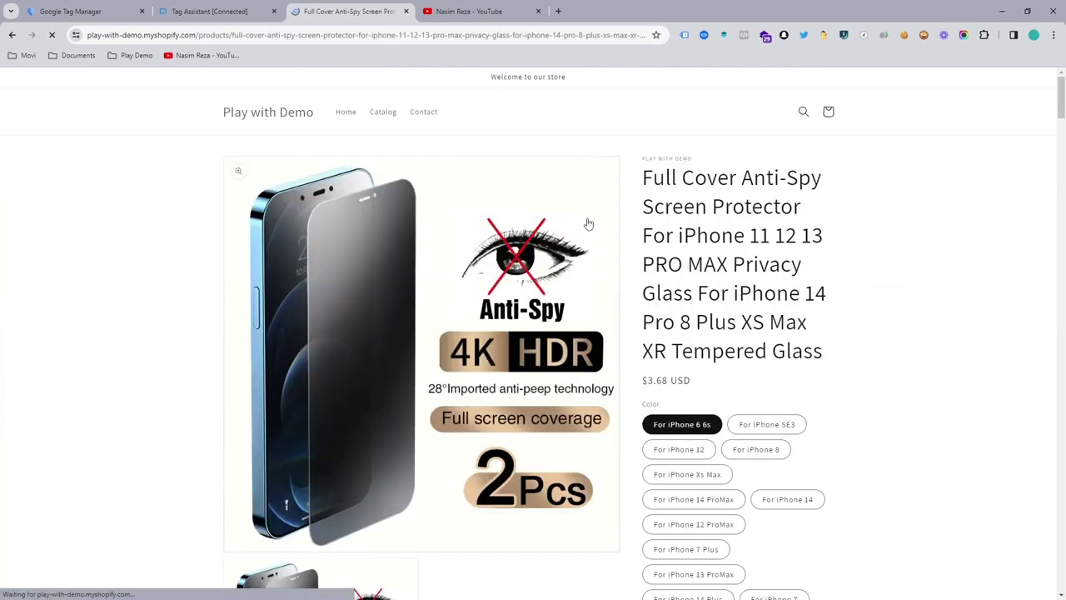
{"action": "scroll", "coordinate": [714, 467], "scroll_direction": "down", "scroll_amount": 5}
{"action": "left_click", "coordinate": [715, 492]}
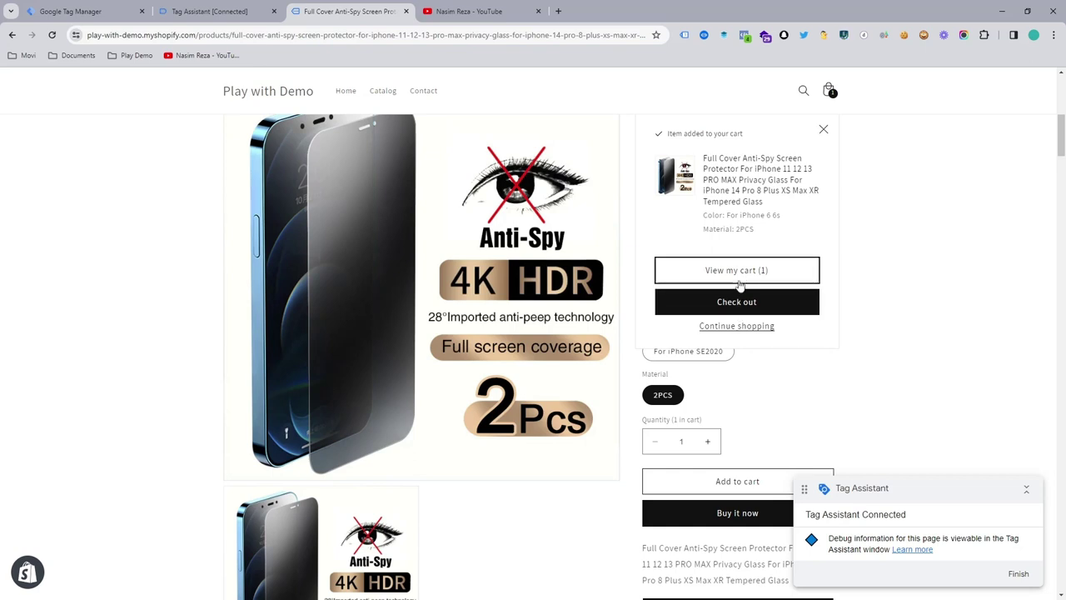
{"action": "left_click", "coordinate": [737, 273]}
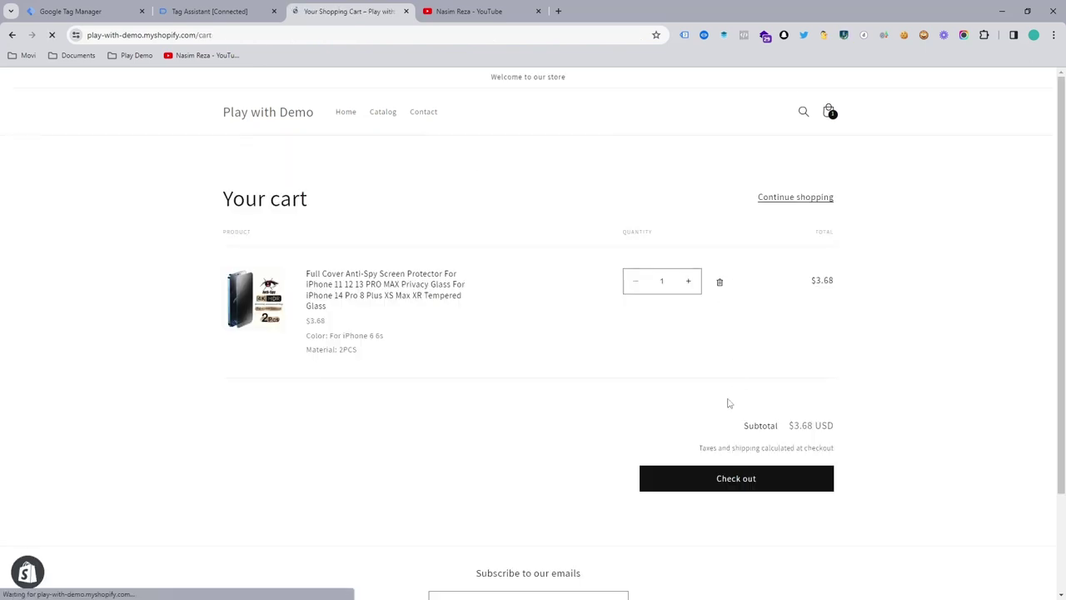
Step: Check out and autofill the contact and delivery details from the saved entry
{"action": "left_click", "coordinate": [708, 480]}
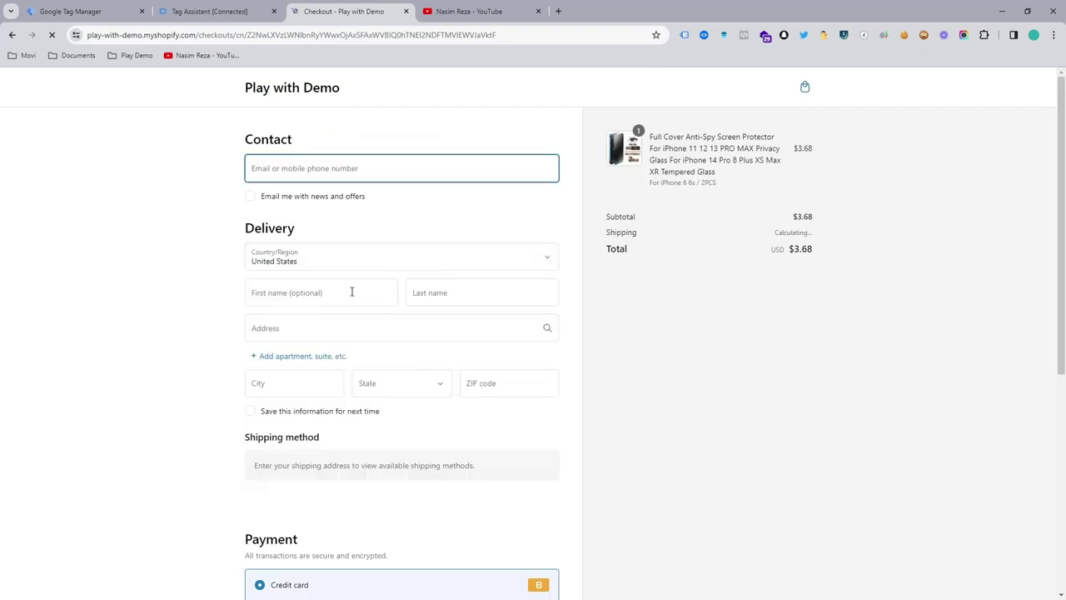
{"action": "key", "text": "Down"}
{"action": "key", "text": "Down"}
{"action": "key", "text": "Return"}
{"action": "scroll", "coordinate": [330, 450], "scroll_direction": "down", "scroll_amount": 3}
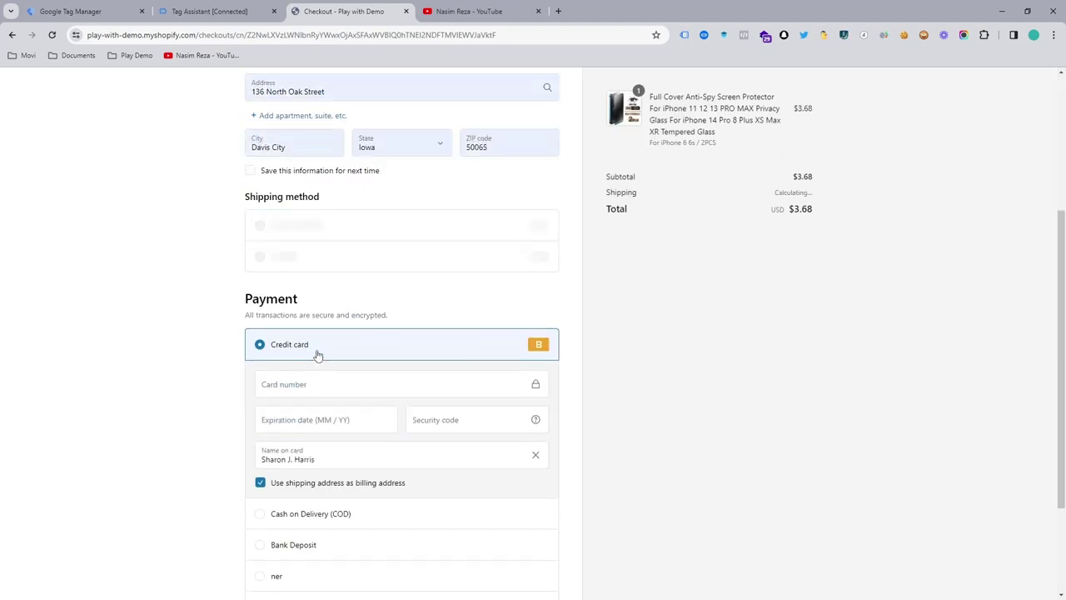
Step: Enter the test card's payment details and pay, confirming the $22.81 order
{"action": "left_click", "coordinate": [319, 381]}
{"action": "type", "text": "1"}
{"action": "left_click", "coordinate": [317, 388]}
{"action": "type", "text": "122"}
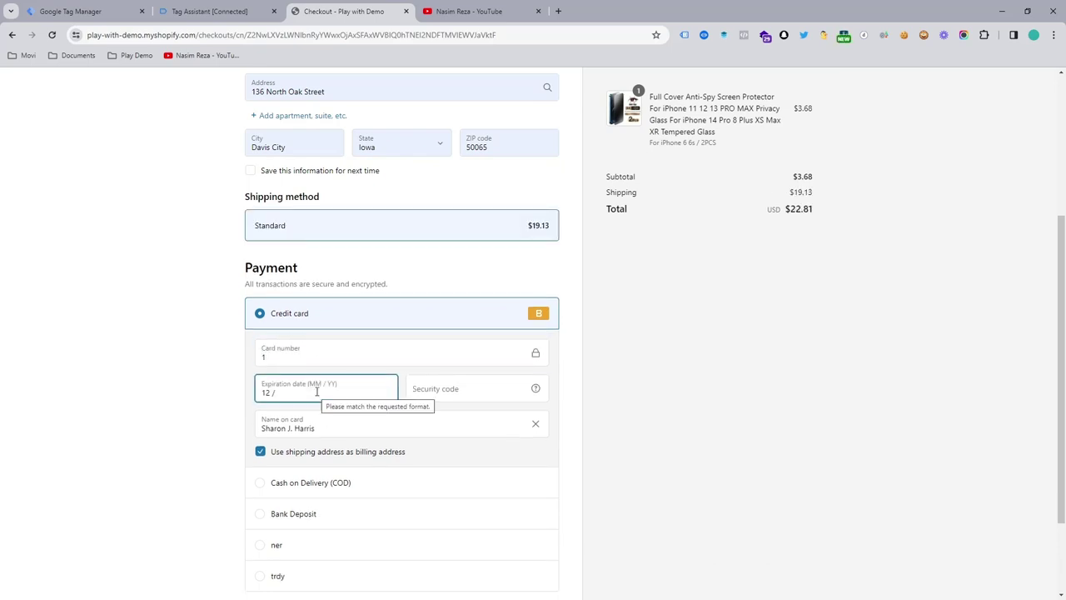
{"action": "left_click", "coordinate": [417, 390]}
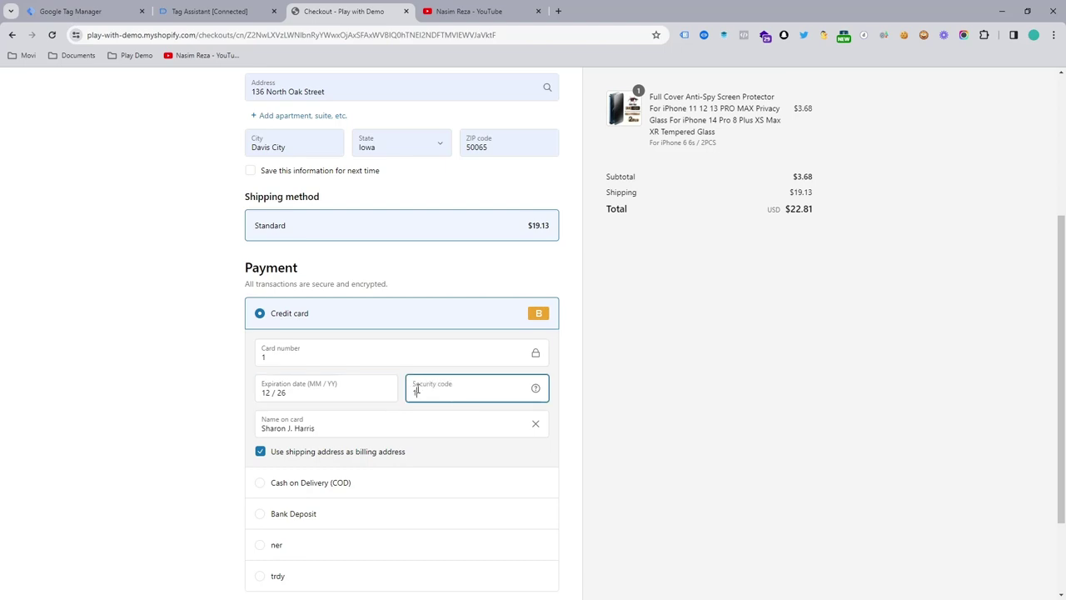
{"action": "left_click", "coordinate": [613, 396]}
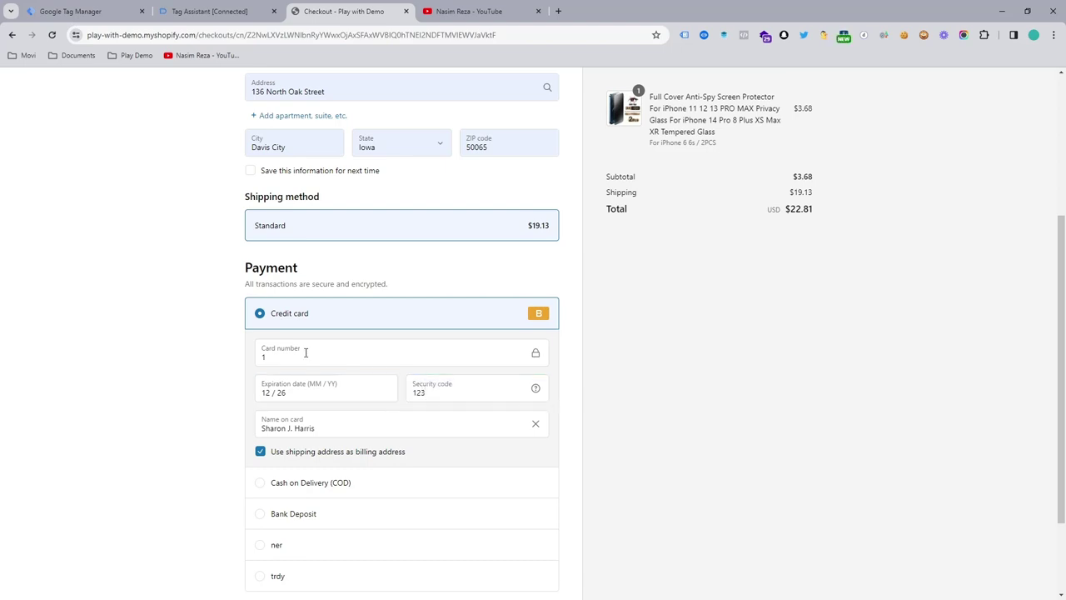
{"action": "scroll", "coordinate": [308, 339], "scroll_direction": "down", "scroll_amount": 3}
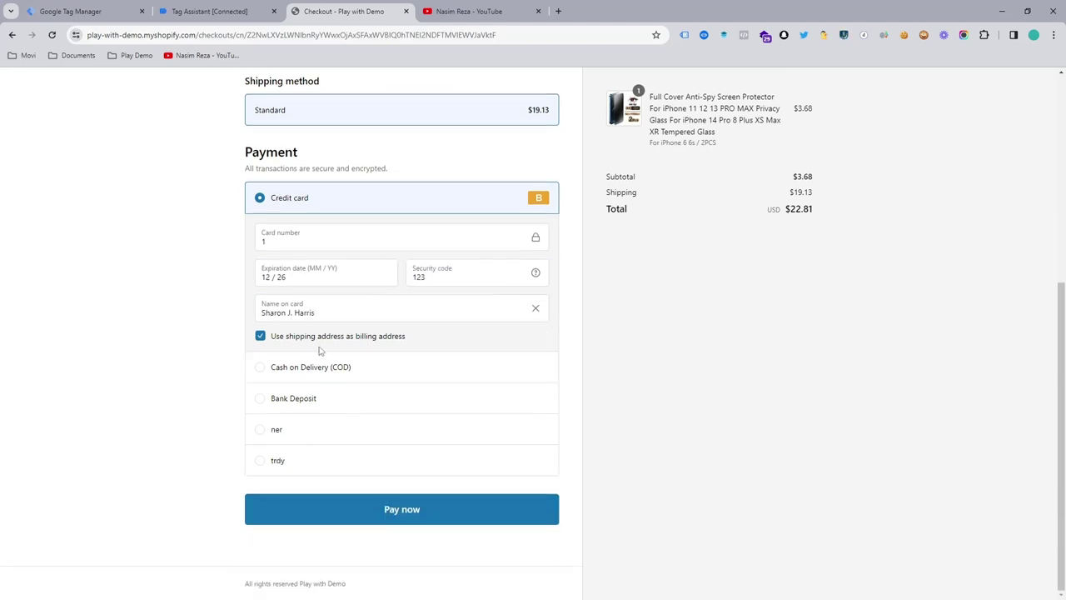
{"action": "left_click", "coordinate": [404, 511]}
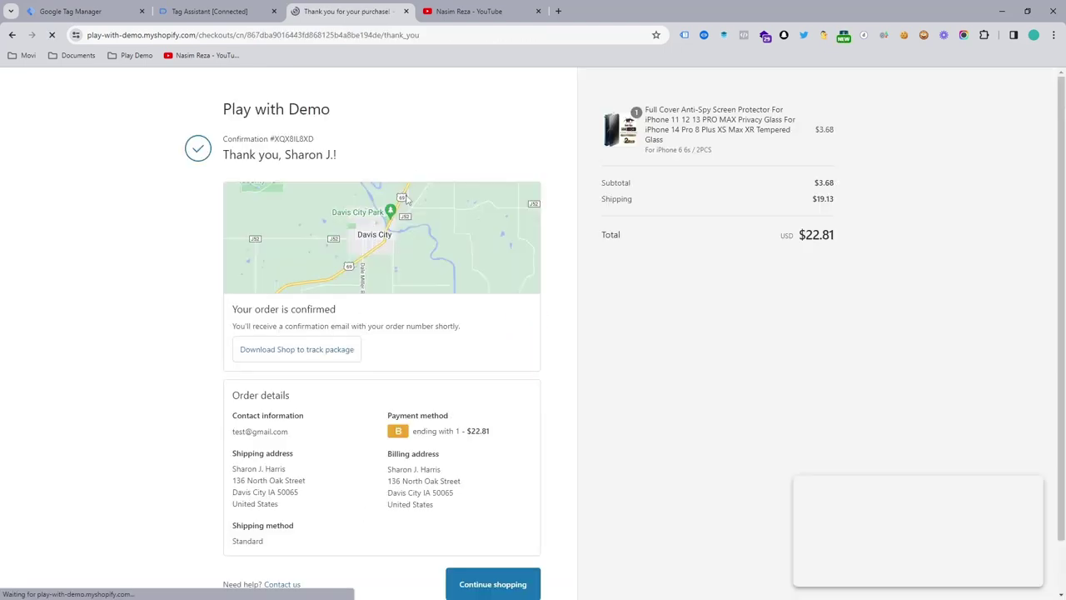
Step: Confirm in Tag Assistant's '31 purchase' event that Facebook Pixel - purchase sent value 22.81 and order_id, then return to the order confirmation page
{"action": "left_click", "coordinate": [228, 11]}
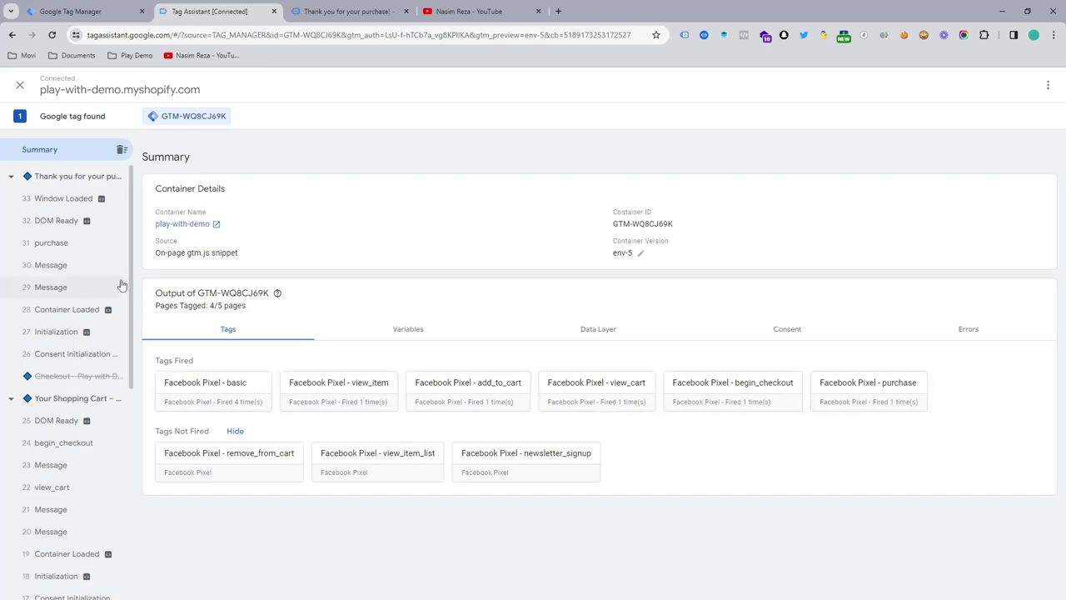
{"action": "left_click", "coordinate": [93, 251]}
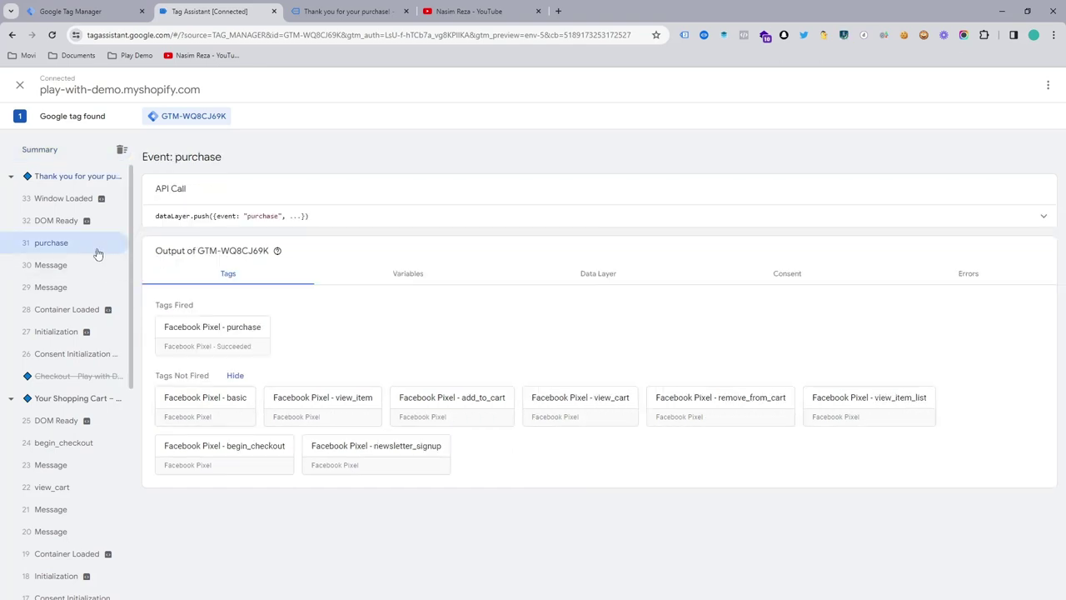
{"action": "left_click", "coordinate": [208, 347]}
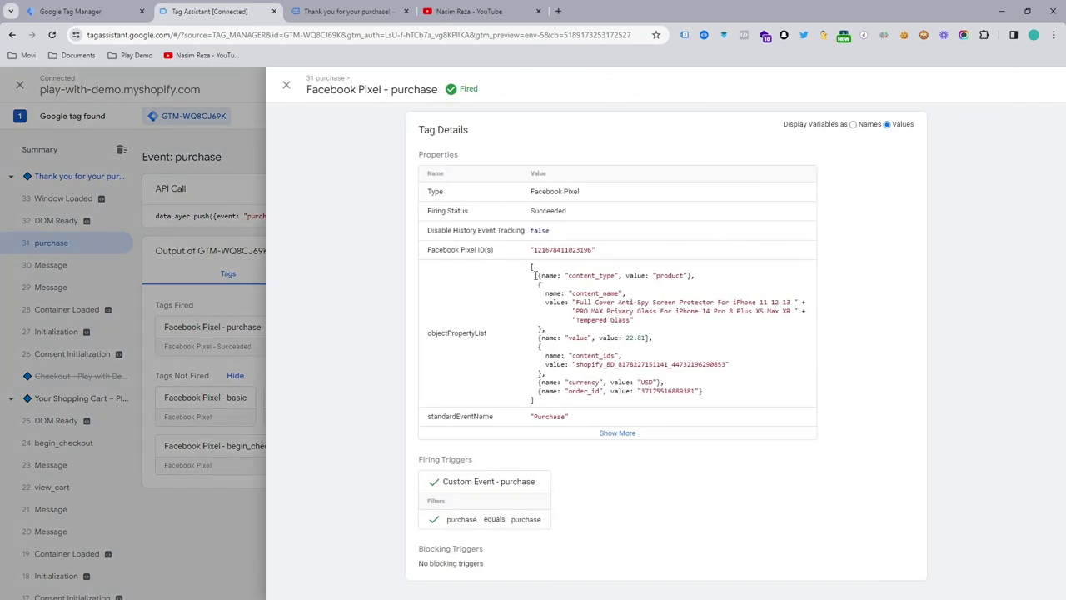
{"action": "left_click_drag", "start_coordinate": [536, 275], "coordinate": [721, 392]}
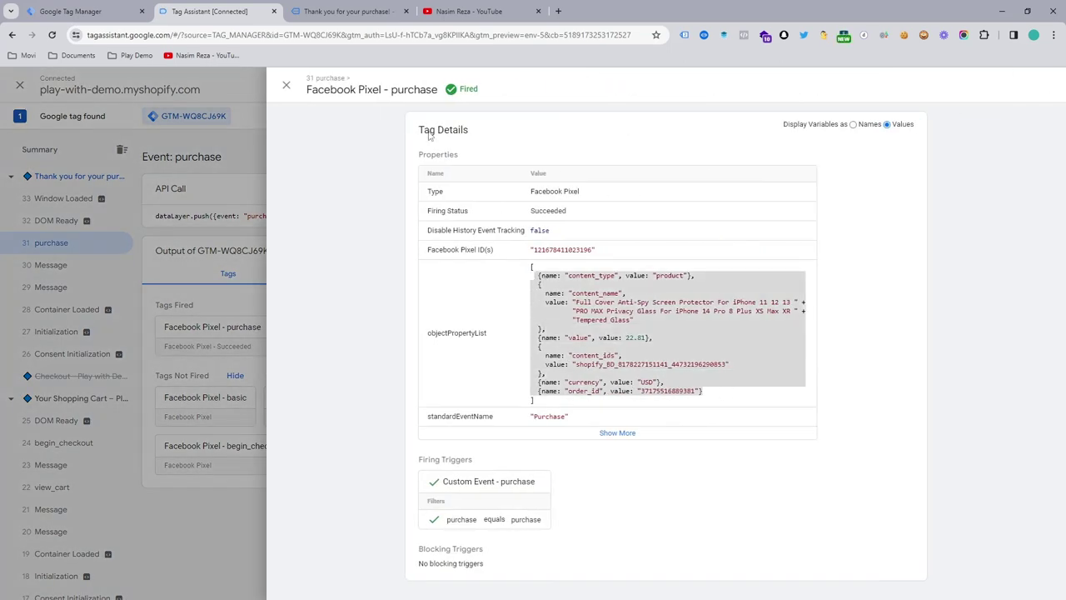
{"action": "left_click", "coordinate": [351, 8]}
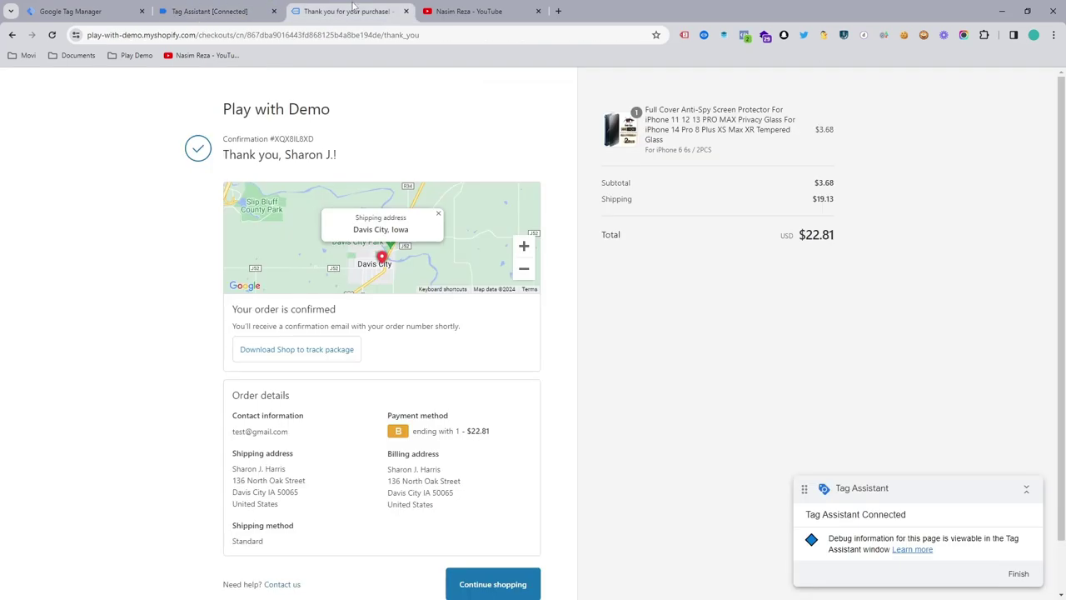
Step: Expand the Purchase event in Meta Pixel Helper to check value 22.81, USD currency and order_id
{"action": "left_click", "coordinate": [745, 36]}
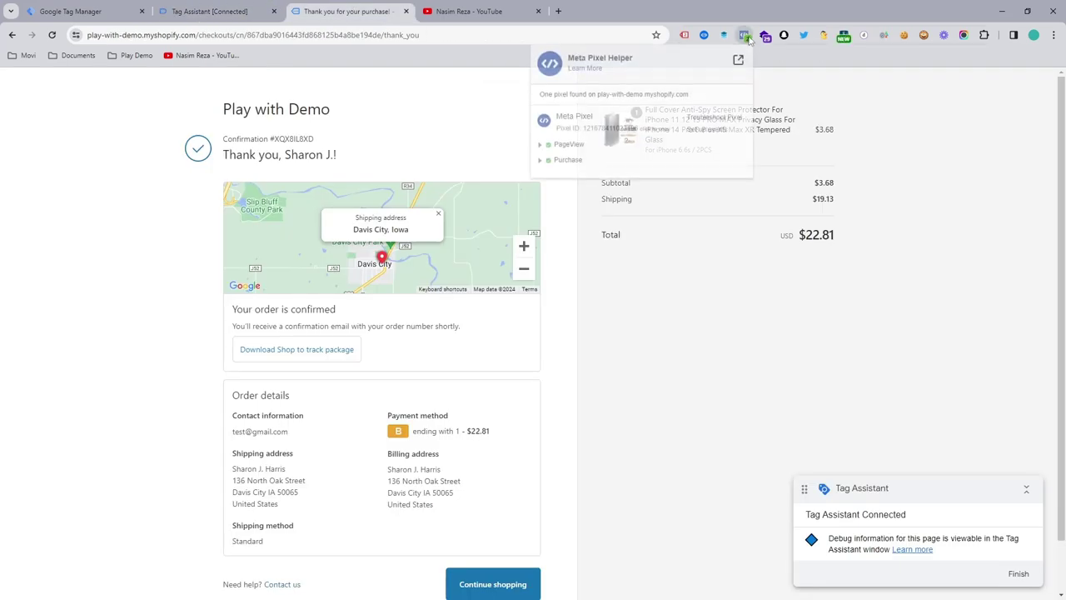
{"action": "left_click", "coordinate": [541, 161]}
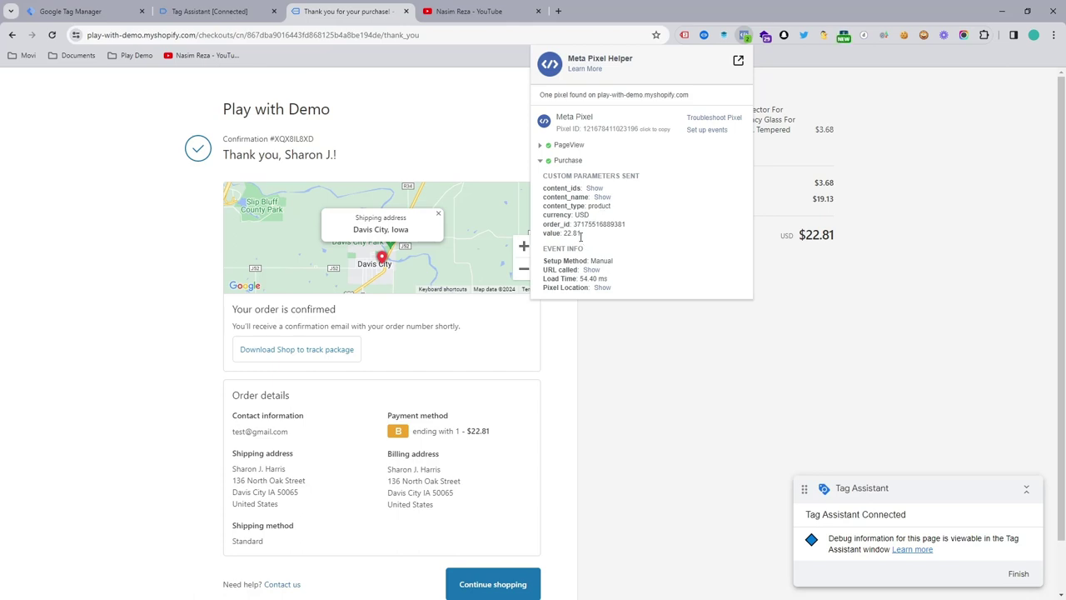
{"action": "left_click_drag", "start_coordinate": [581, 234], "coordinate": [542, 210]}
{"action": "left_click", "coordinate": [600, 197]}
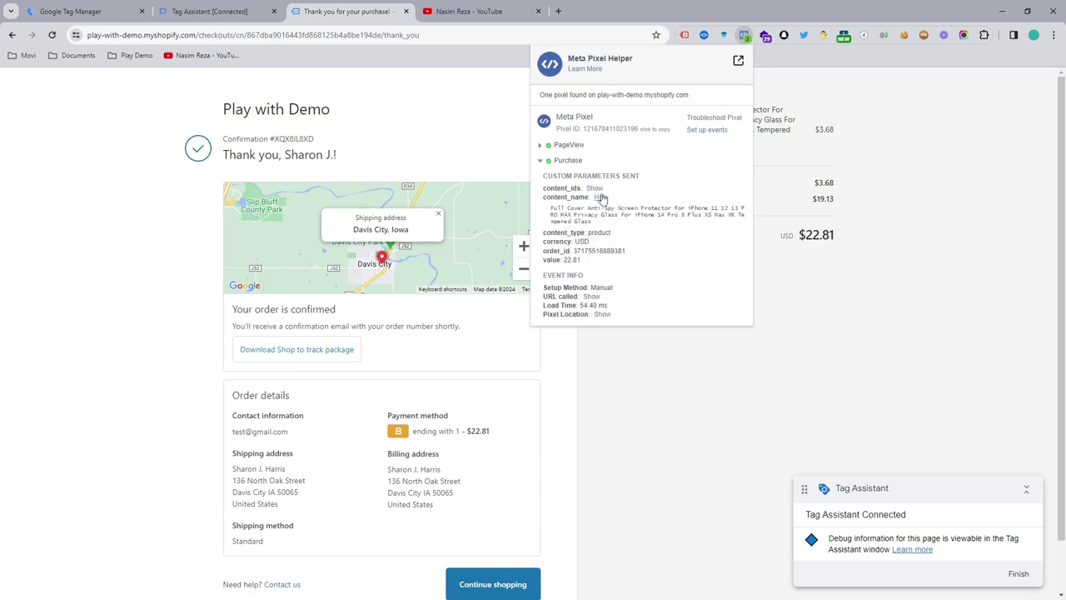
{"action": "left_click", "coordinate": [593, 189]}
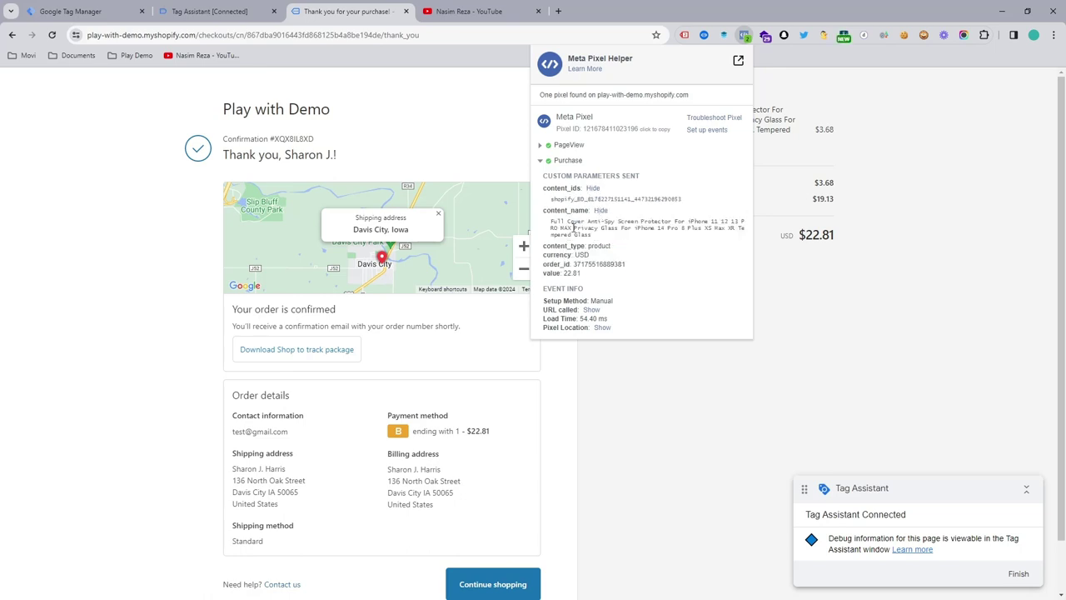
{"action": "left_click", "coordinate": [591, 187]}
{"action": "left_click", "coordinate": [599, 196]}
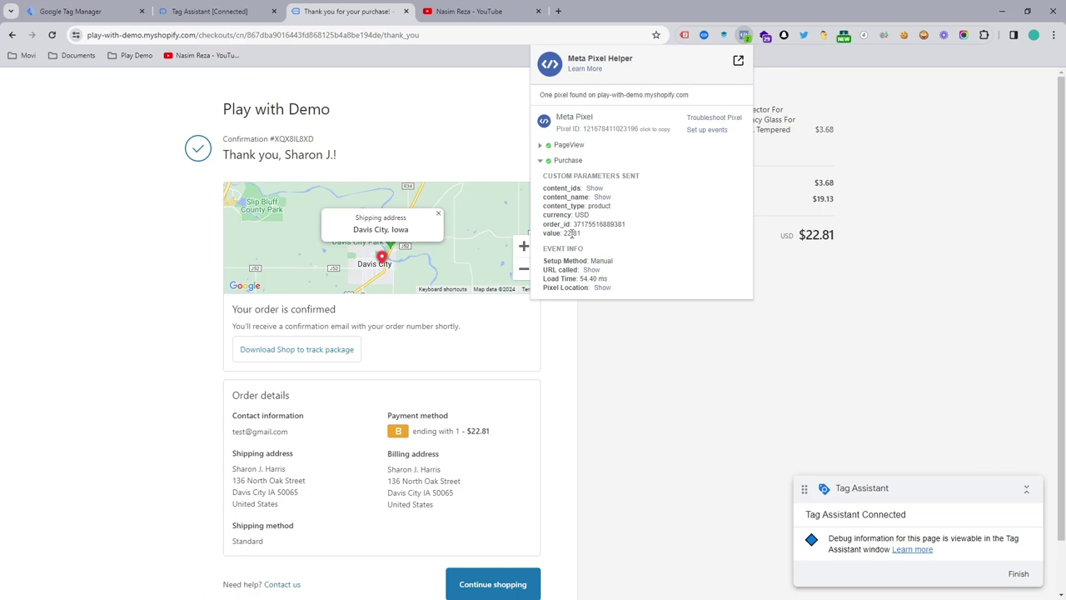
{"action": "left_click_drag", "start_coordinate": [585, 237], "coordinate": [543, 194]}
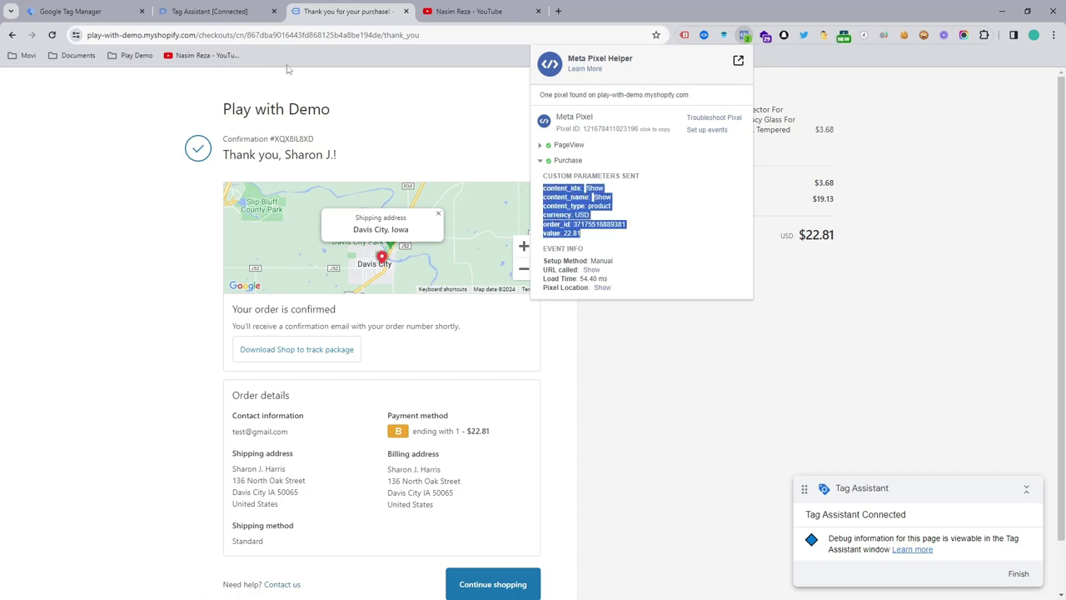
Step: Close the tag details to show the purchase summary with Facebook Pixel - purchase as the only fired tag
{"action": "left_click", "coordinate": [237, 12]}
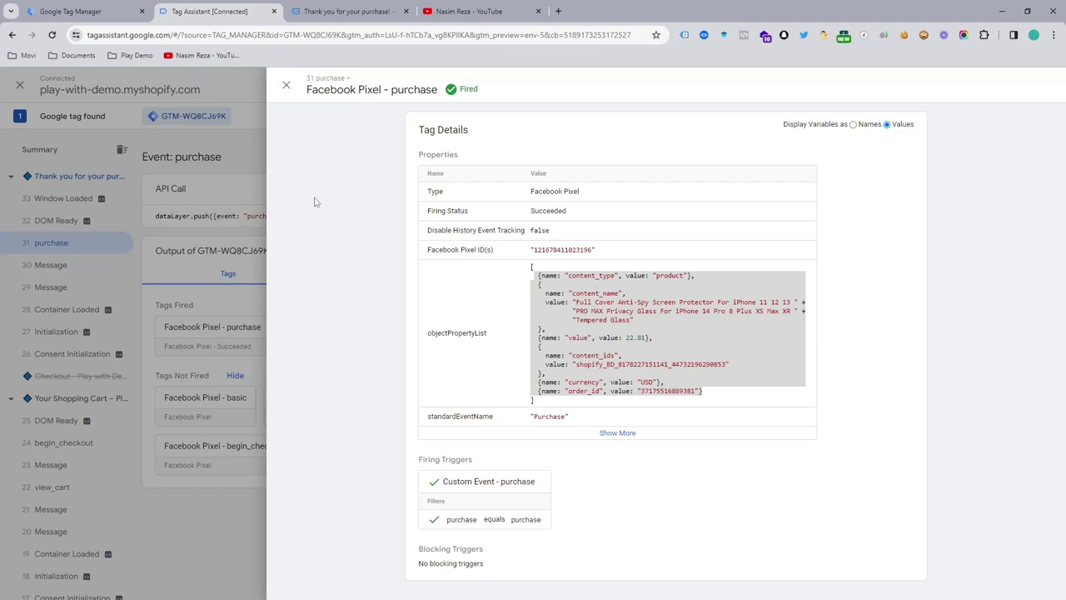
{"action": "left_click", "coordinate": [285, 85]}
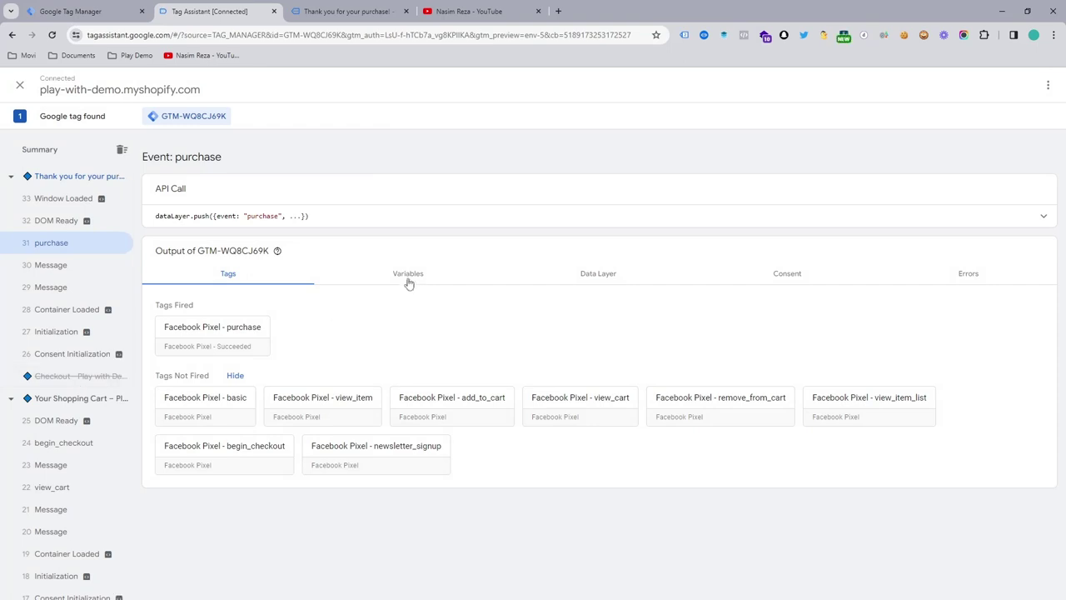